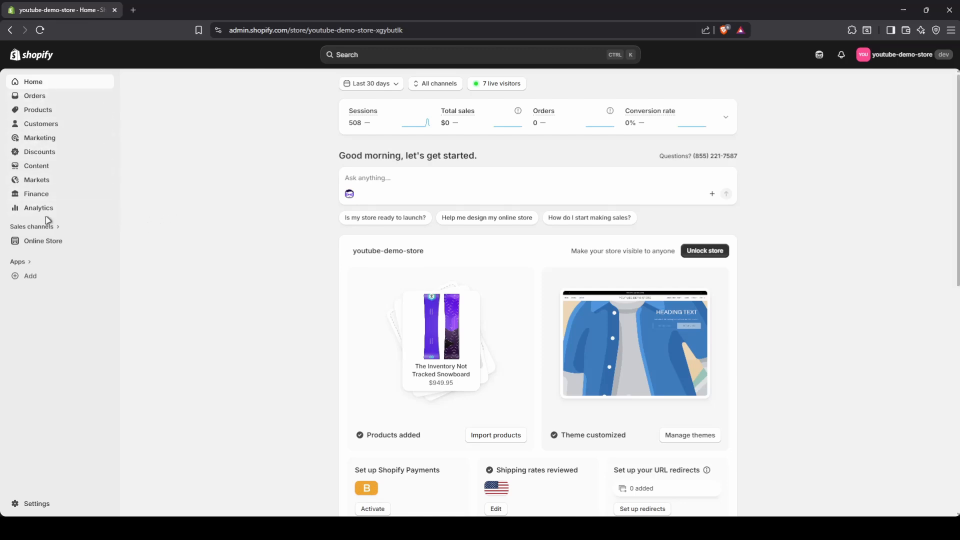
Open the current aries theme in the online store's theme editor and show the Media banner section's settings.
left_click(50, 250)
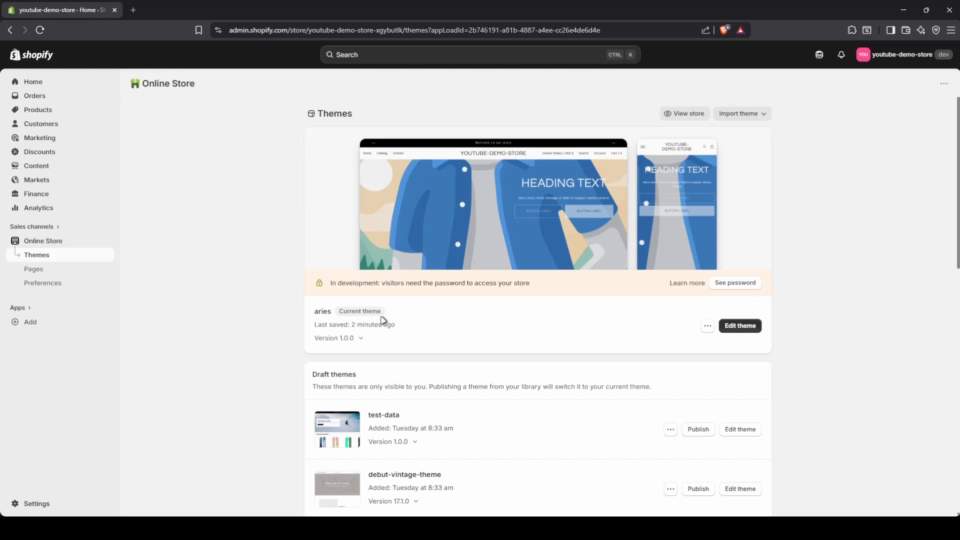
left_click(746, 330)
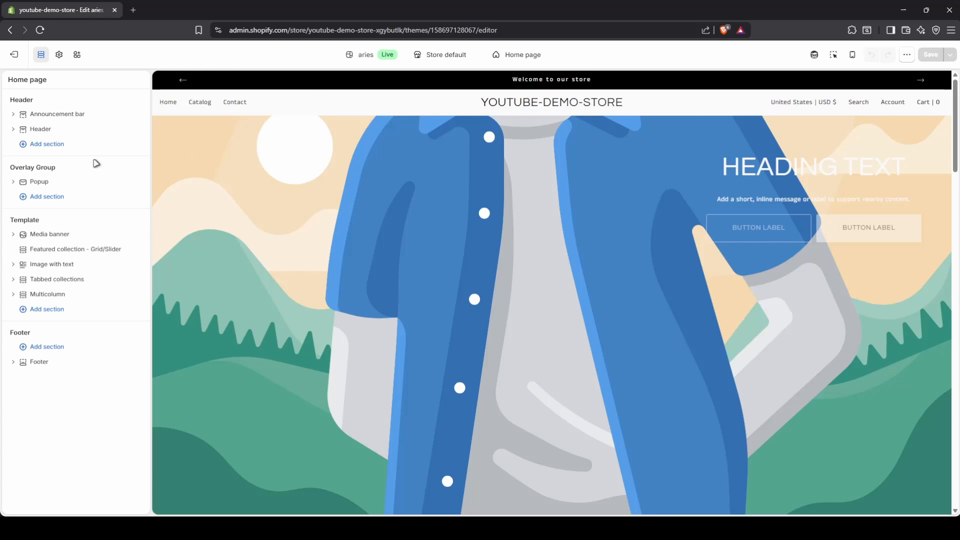
left_click(45, 235)
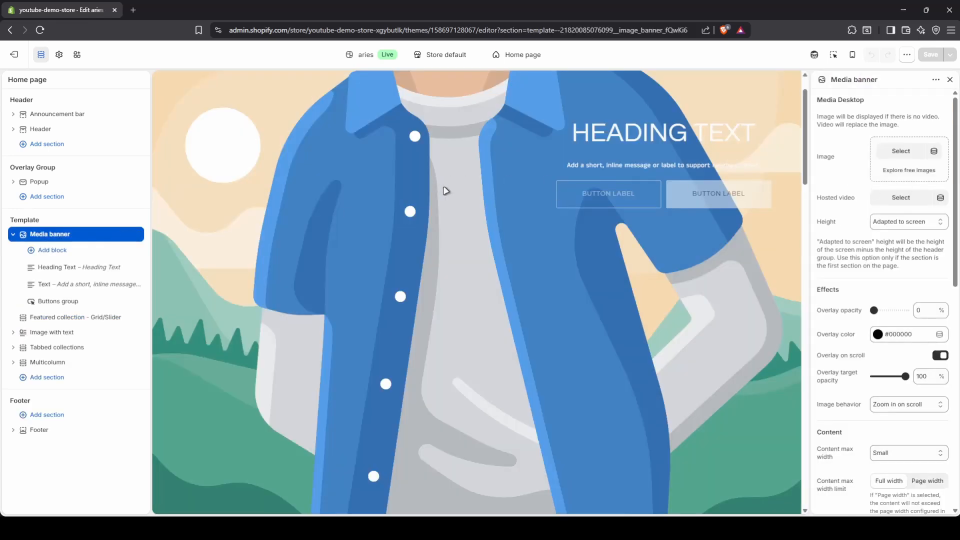
Enlarge the browser zoom by two levels, then close and reopen the Media banner settings.
key("ctrl+plus")
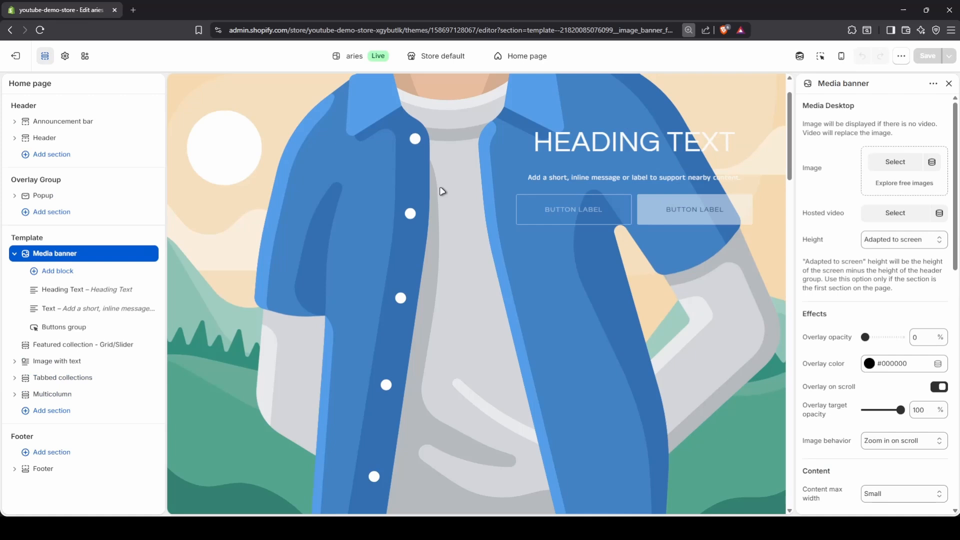
key("ctrl+plus")
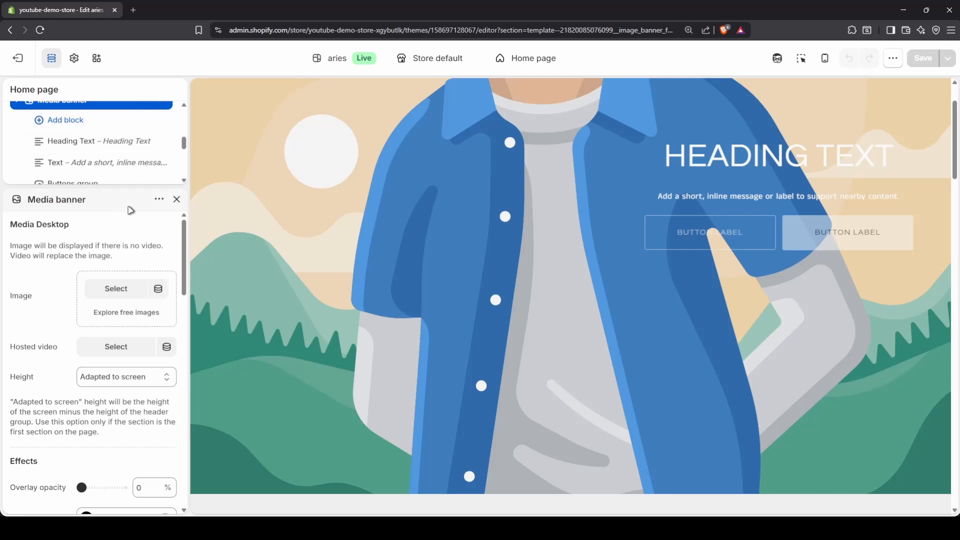
left_click(177, 199)
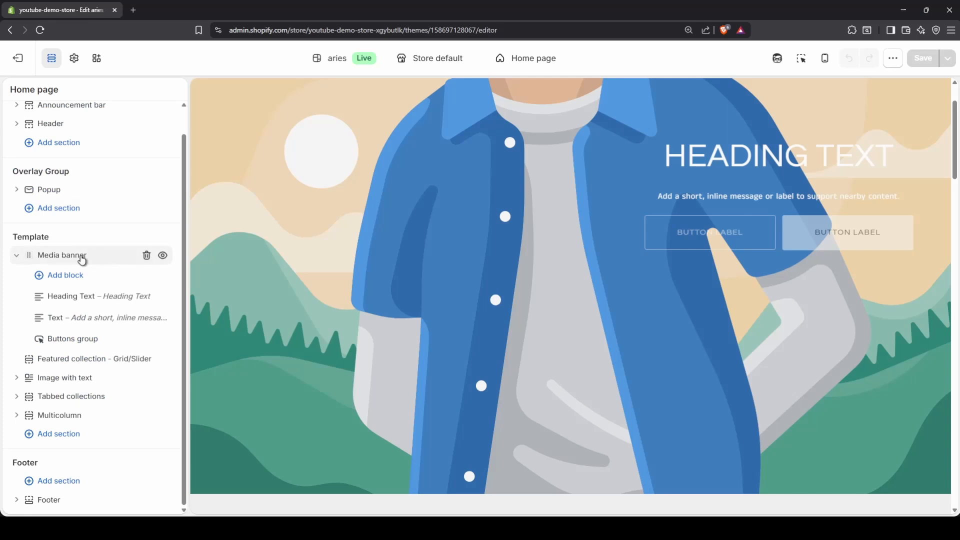
left_click(83, 259)
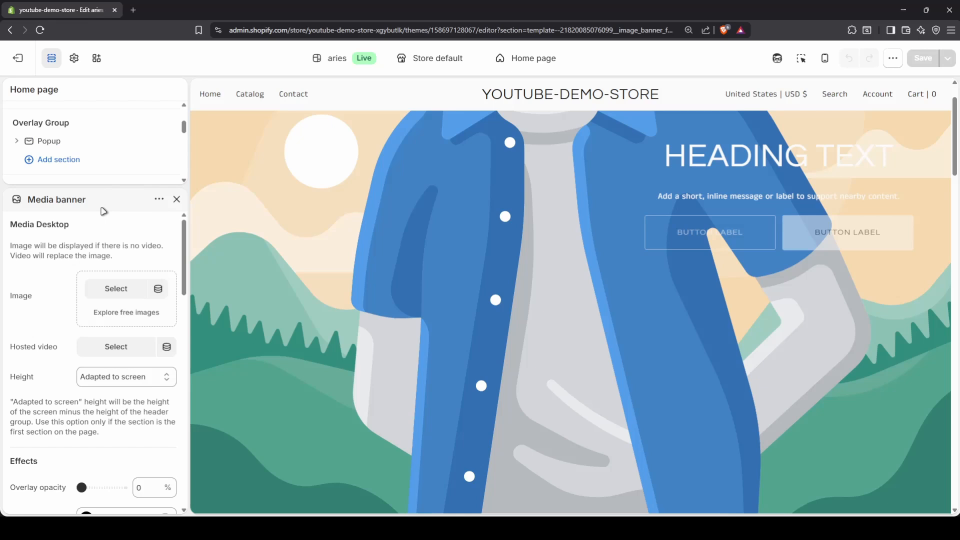
Examine the Media banner's blocks and settings, and enlarge the section list area above the settings.
scroll(116, 148, "down", 3)
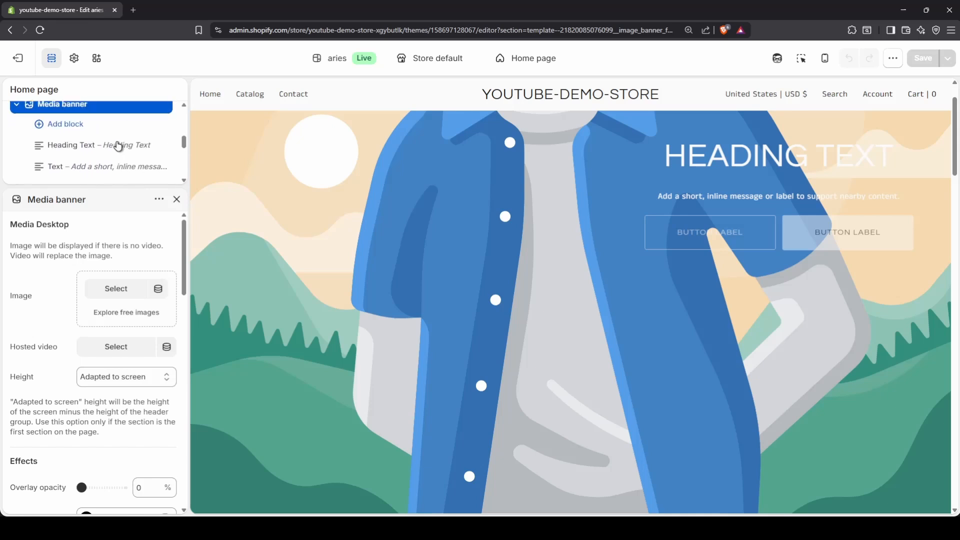
scroll(118, 146, "up", 1)
scroll(125, 275, "down", 7)
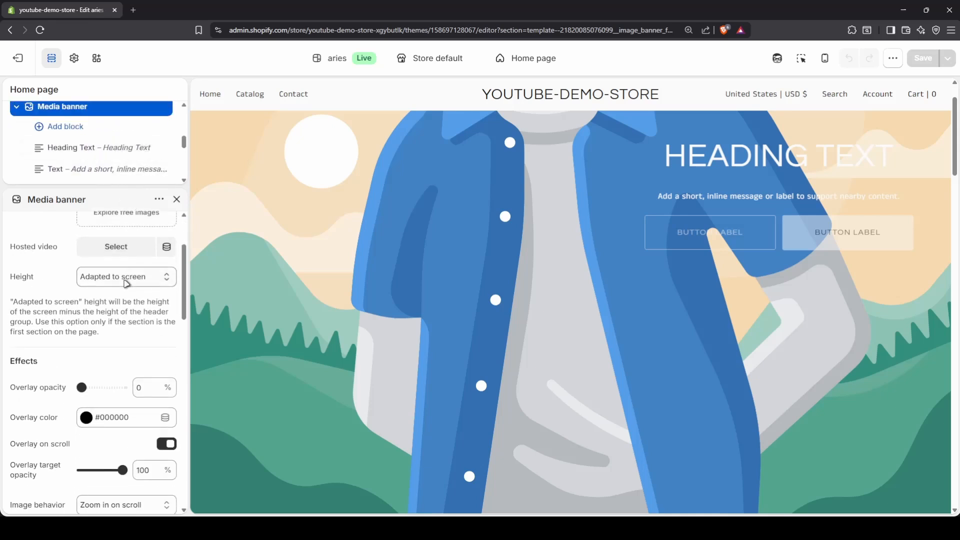
scroll(126, 288, "up", 8)
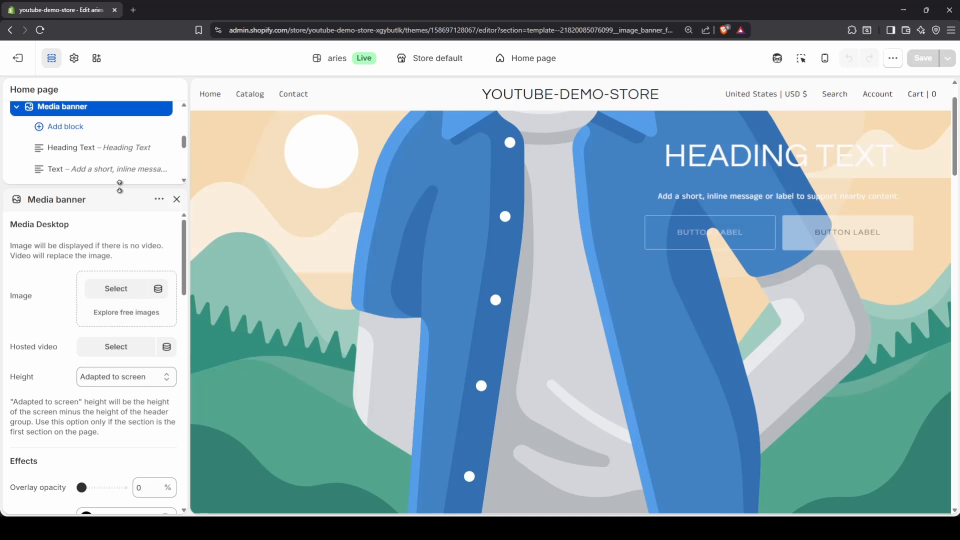
left_click_drag(119, 189, 119, 235)
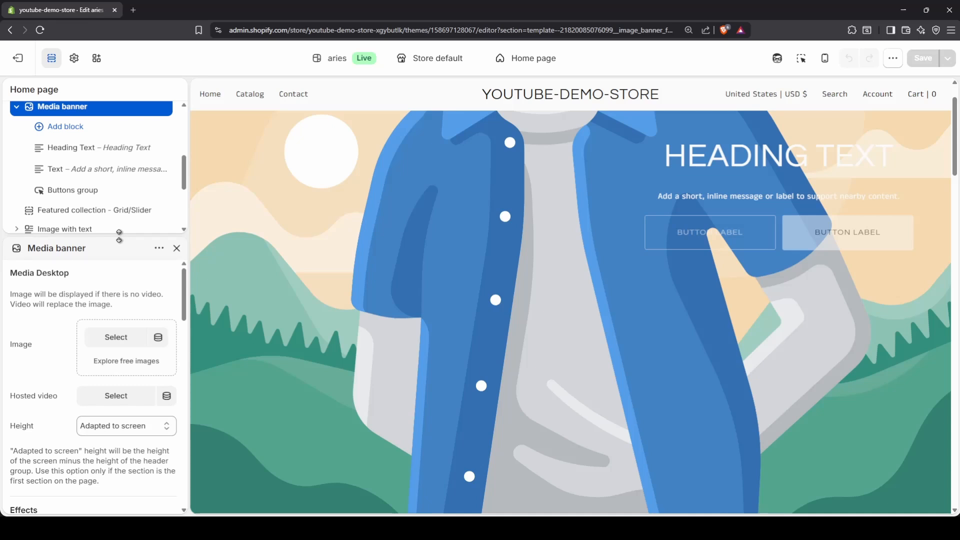
left_click_drag(119, 235, 119, 237)
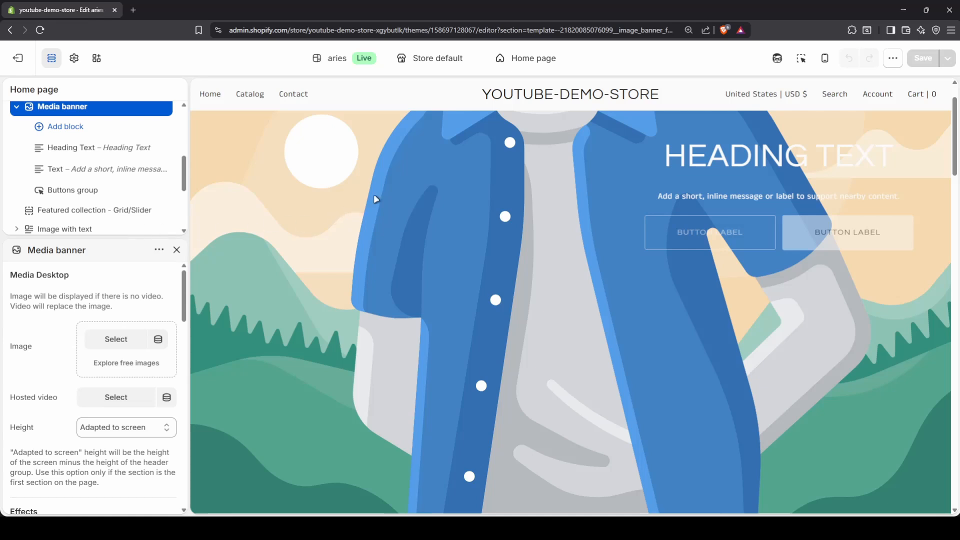
Restore the normal browser zoom, close the Media banner settings and collapse the section's block list.
key("ctrl+minus")
key("ctrl+minus")
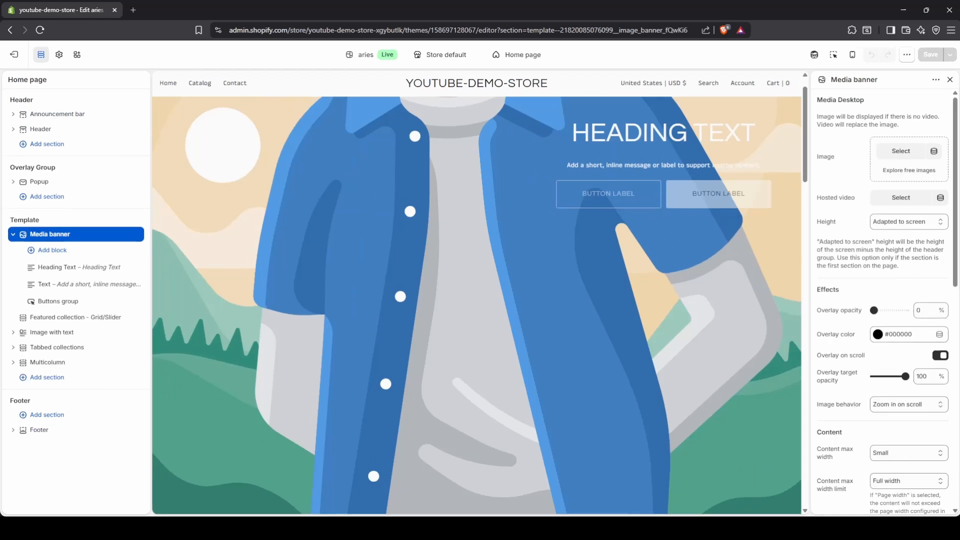
left_click(949, 80)
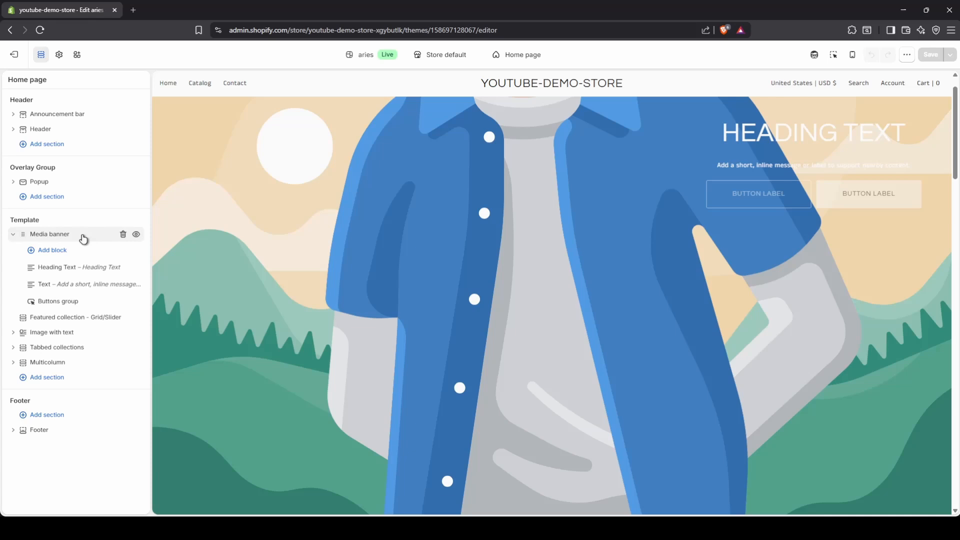
left_click(13, 234)
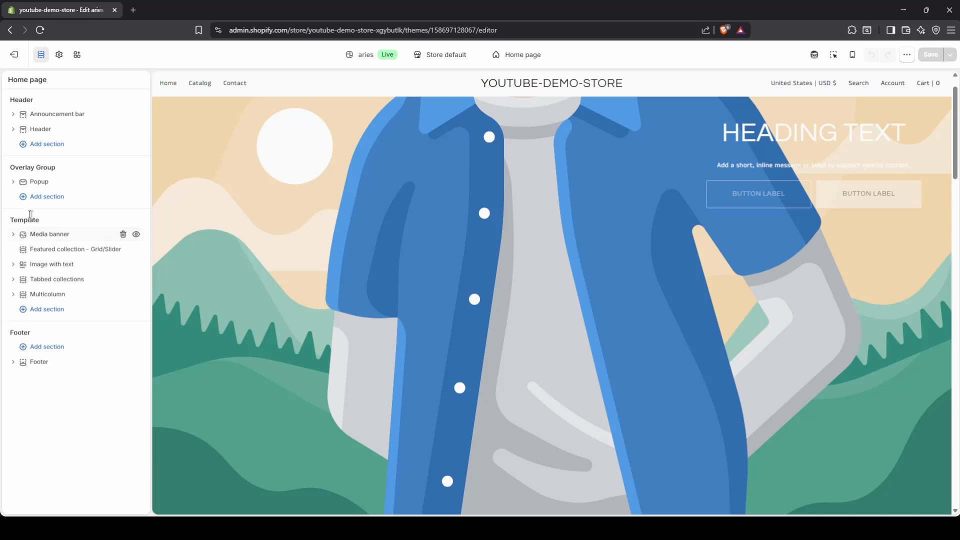
View the theme settings categories and the app embeds, and return to the Home page section list.
left_click(59, 56)
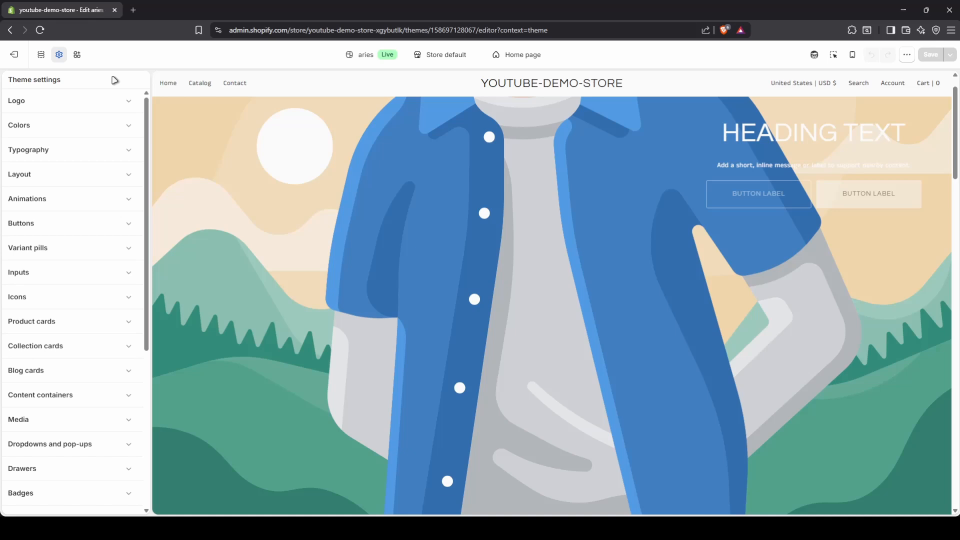
left_click(76, 56)
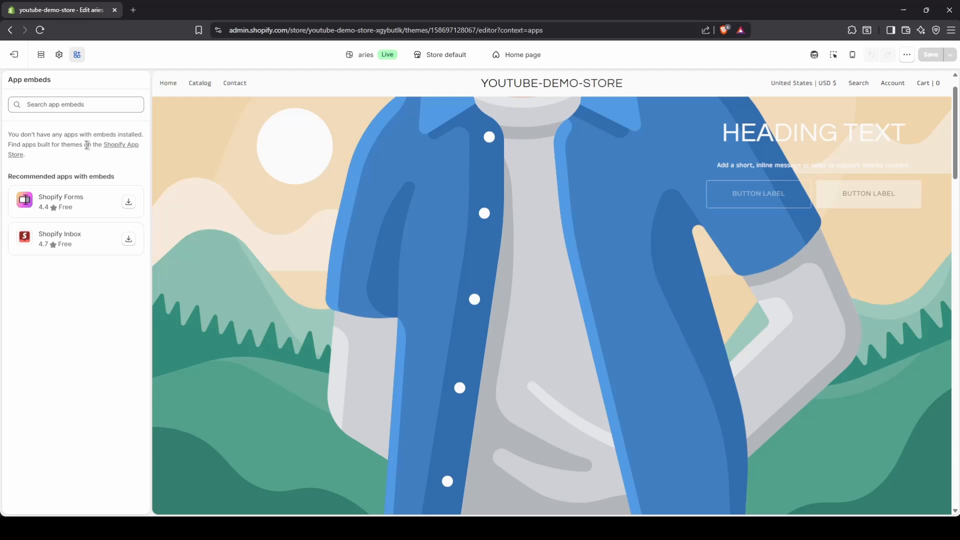
left_click(42, 54)
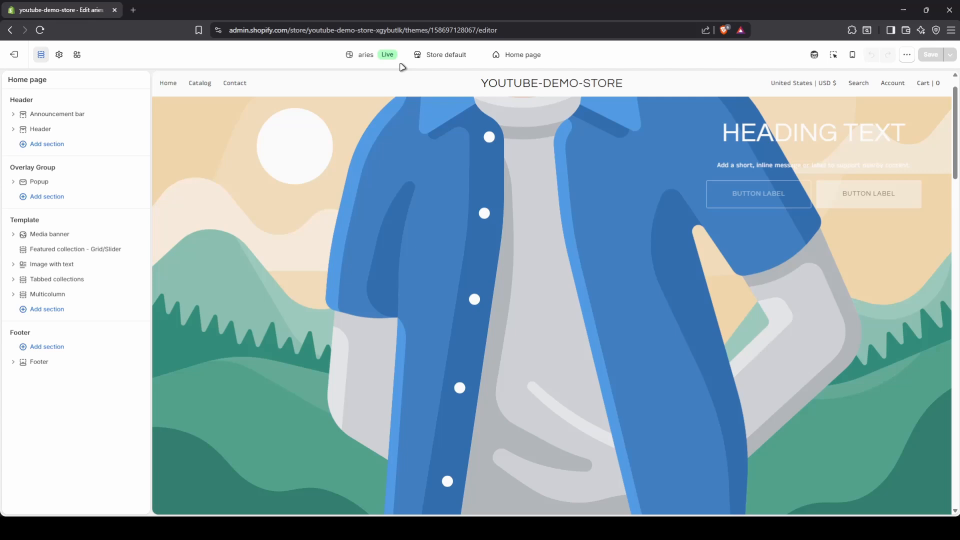
Look over the customizable markets and the list of page templates available for editing.
left_click(470, 56)
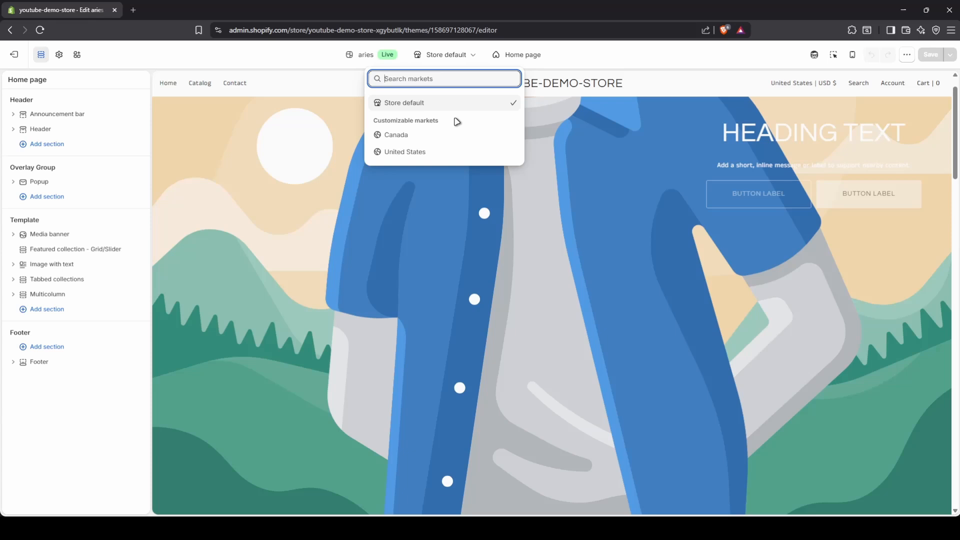
left_click(469, 62)
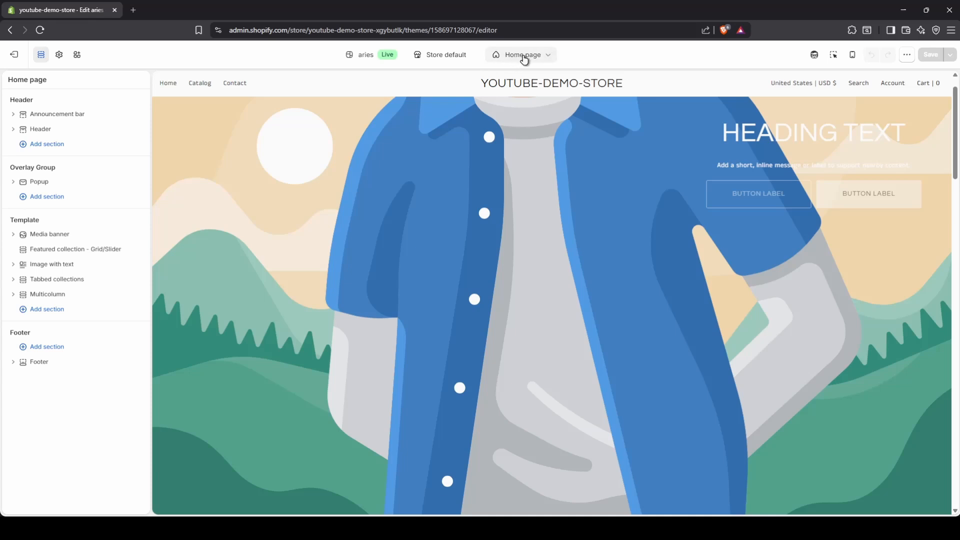
left_click(545, 58)
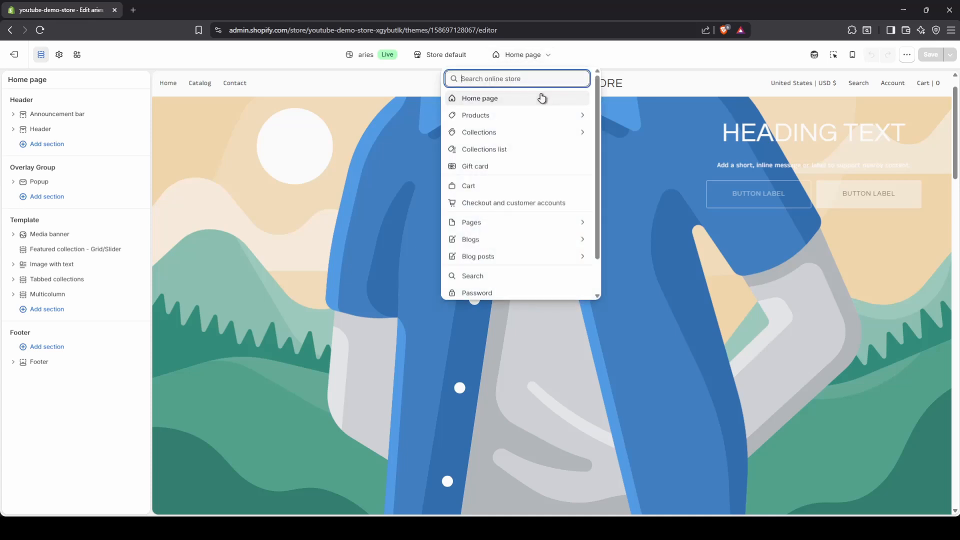
scroll(545, 125, "down", 2)
scroll(547, 143, "up", 2)
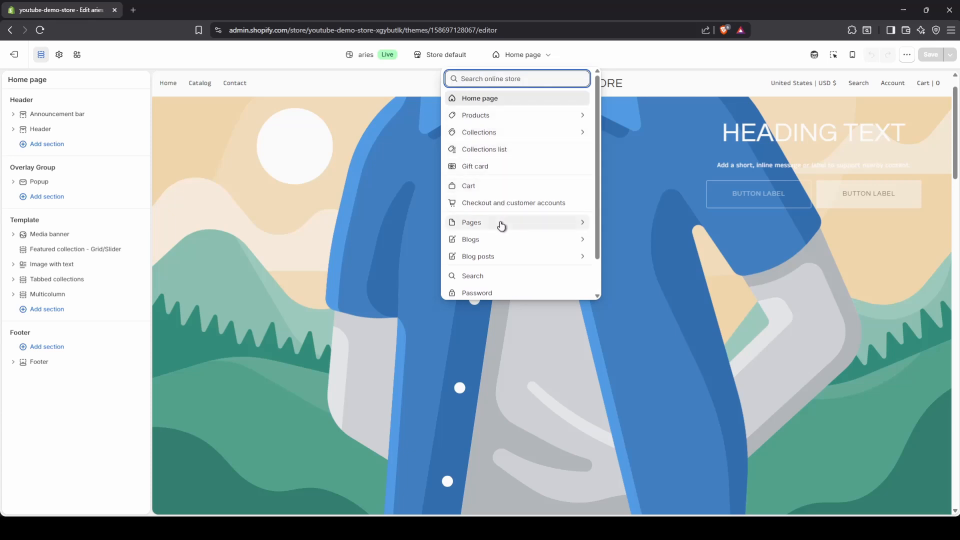
scroll(500, 247, "down", 1)
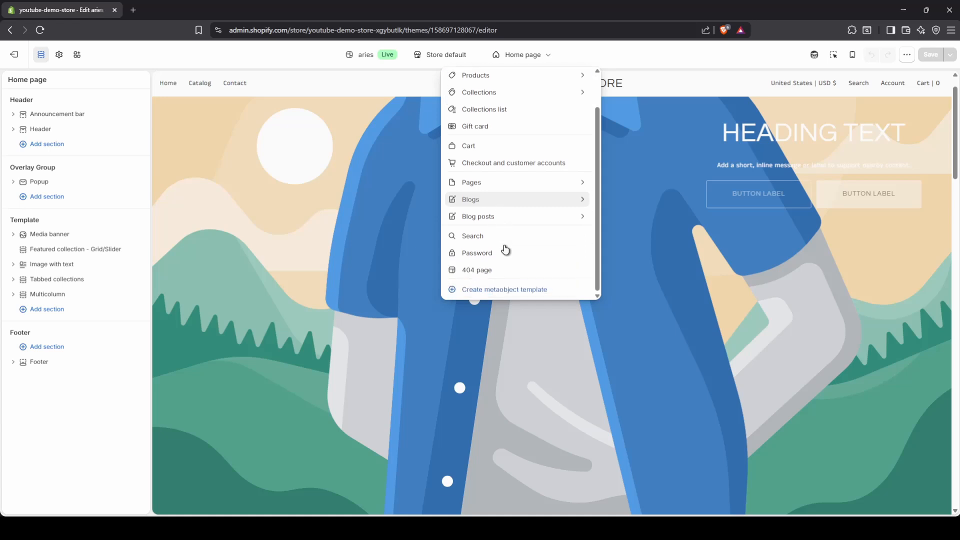
scroll(518, 249, "up", 1)
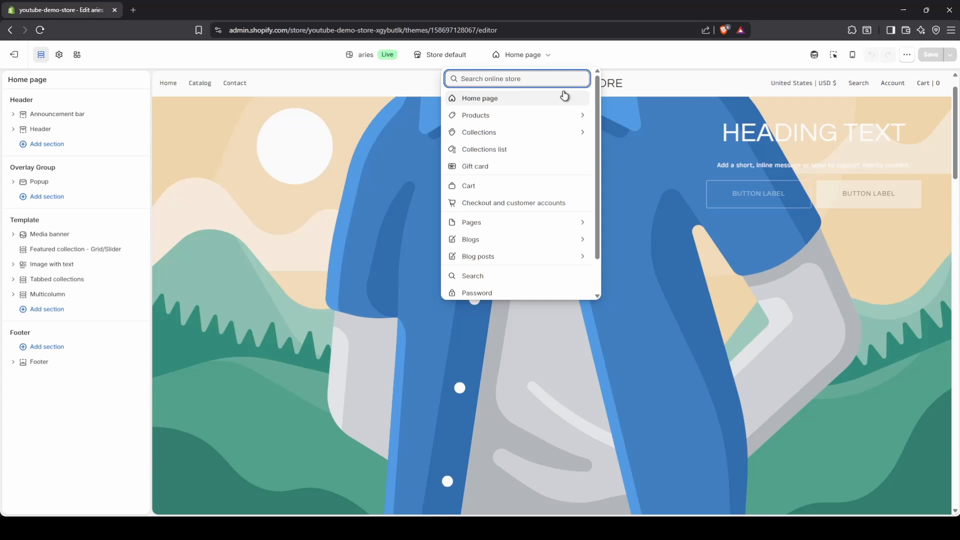
Load the Default product template, look through its preview and sections, and return to the Home page template.
left_click(502, 118)
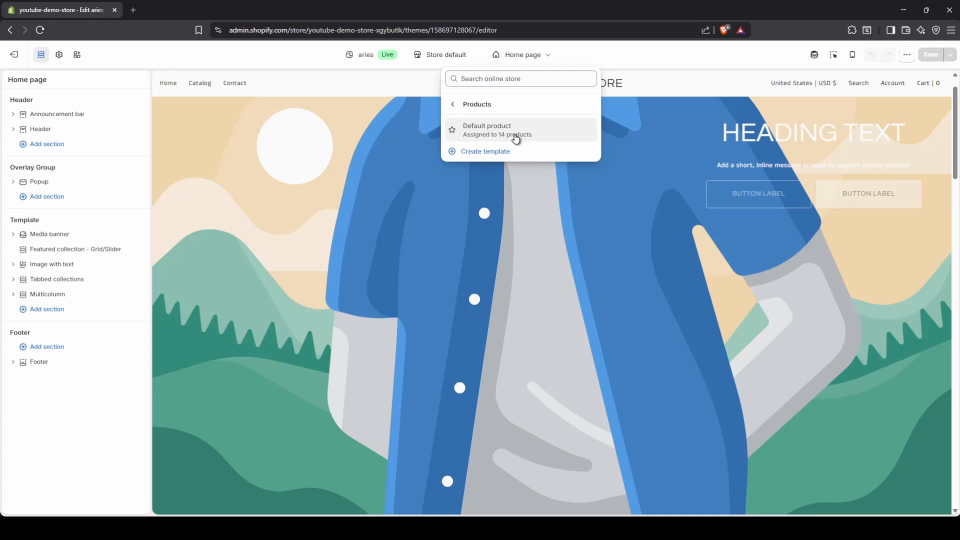
left_click(515, 135)
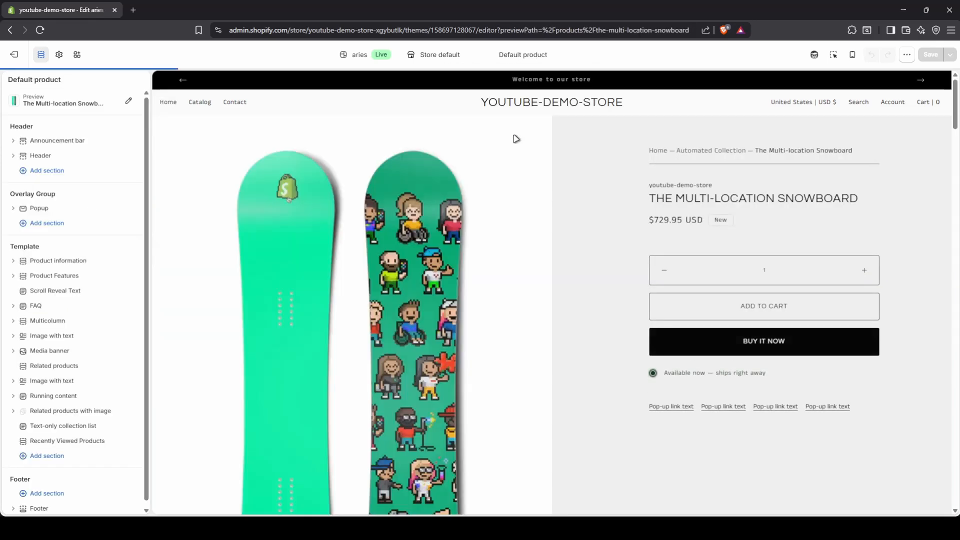
scroll(588, 156, "down", 4)
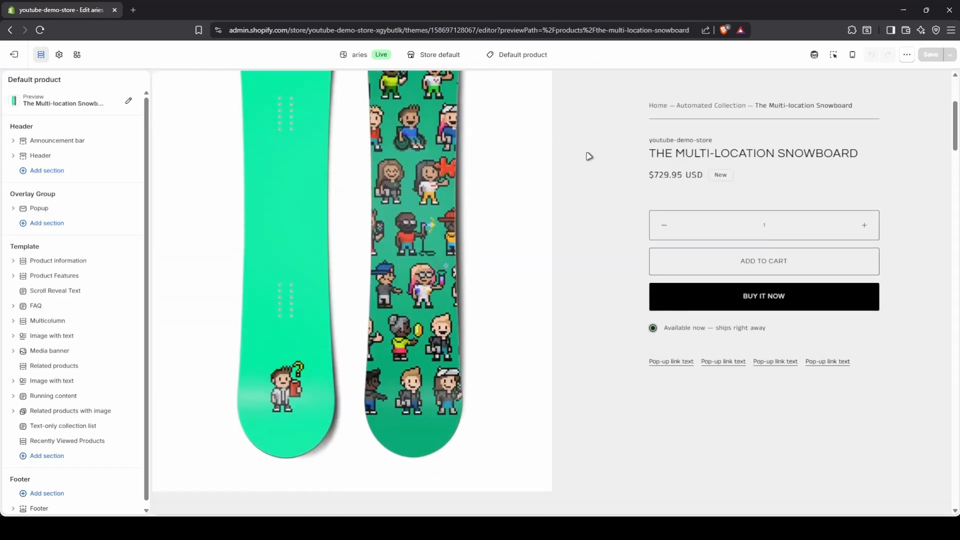
scroll(589, 156, "up", 5)
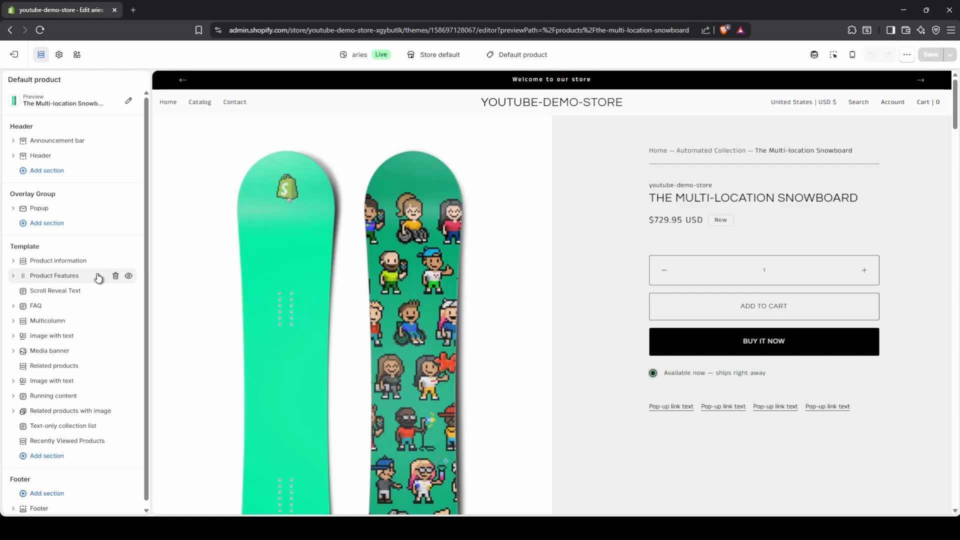
left_click(548, 56)
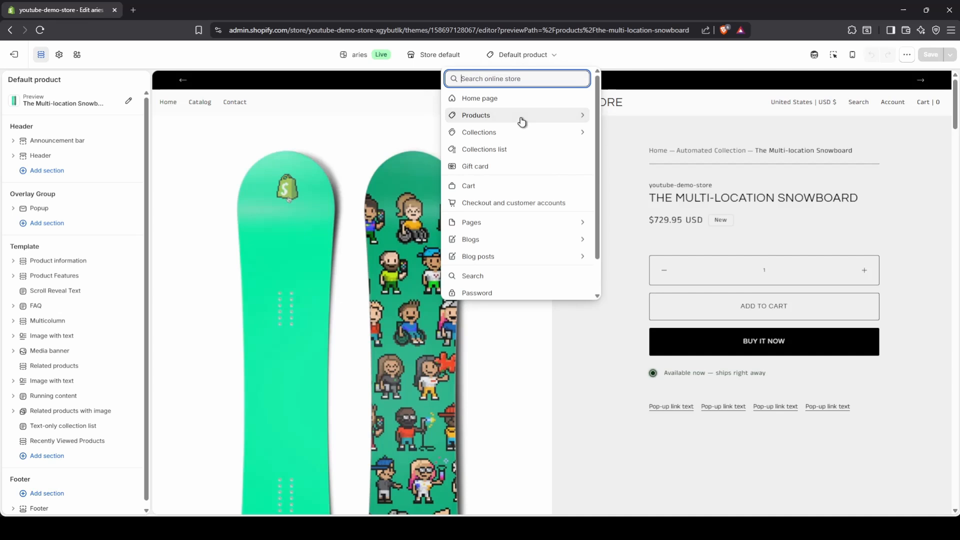
left_click(513, 102)
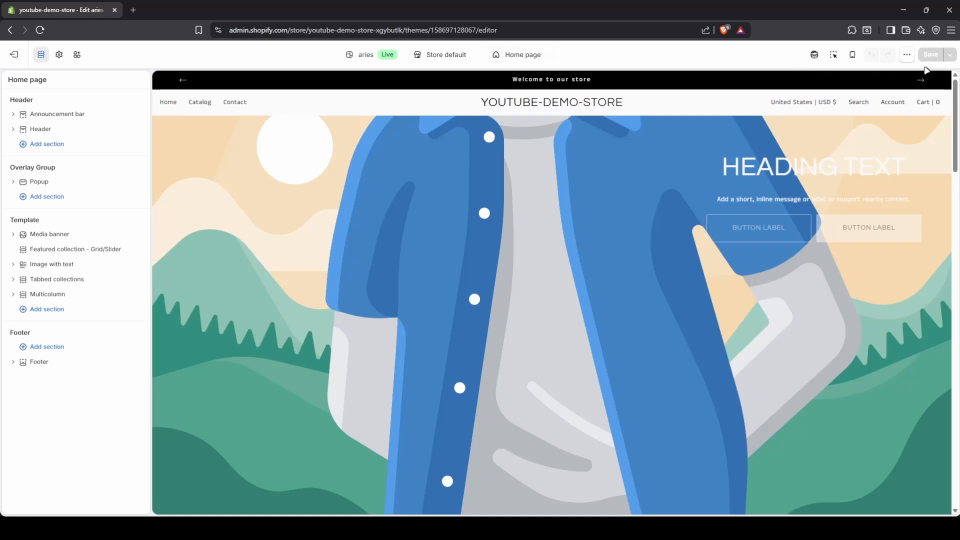
View the AI assistant's new conversation pane and close it.
left_click(814, 56)
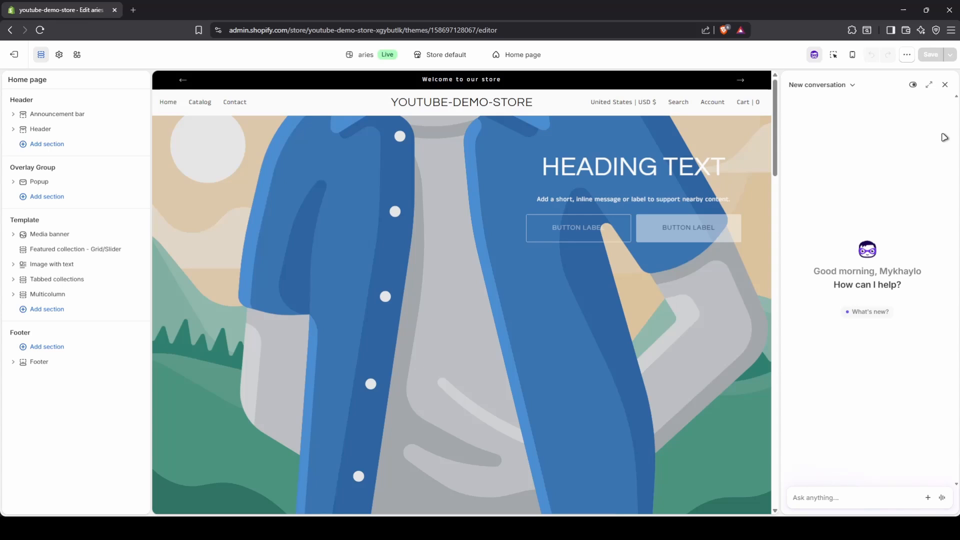
left_click(945, 85)
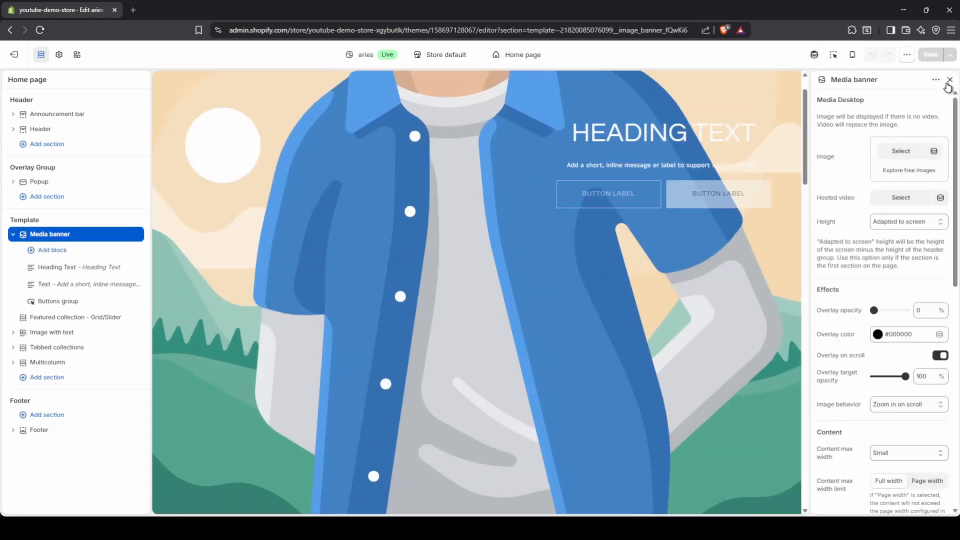
Turn on the preview inspector, close the Media banner settings and examine the Home page sections highlighted in the preview.
left_click(831, 59)
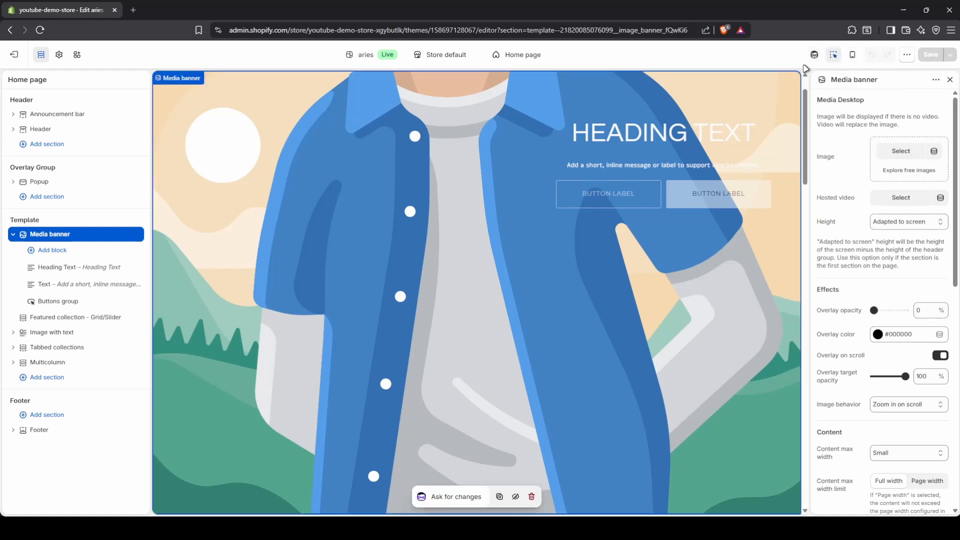
left_click(949, 79)
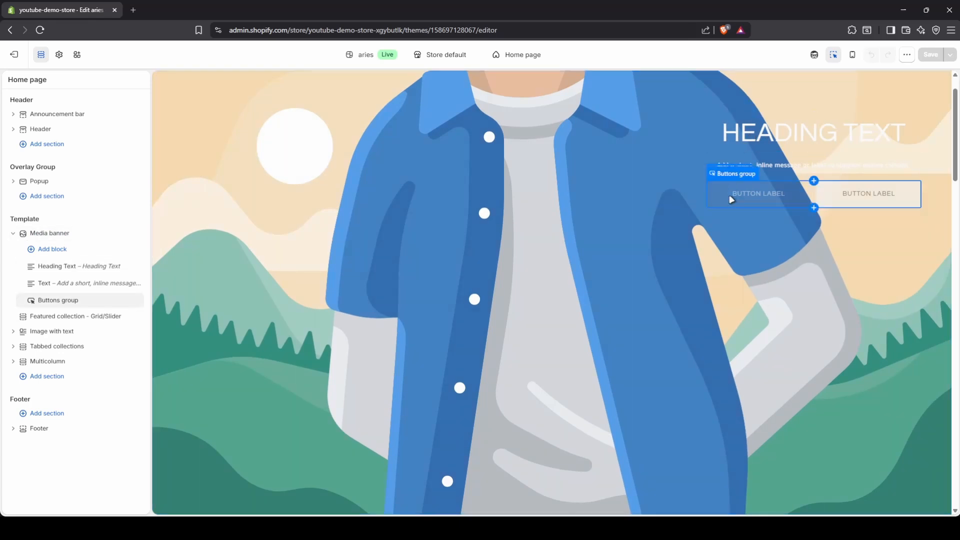
scroll(720, 205, "down", 5)
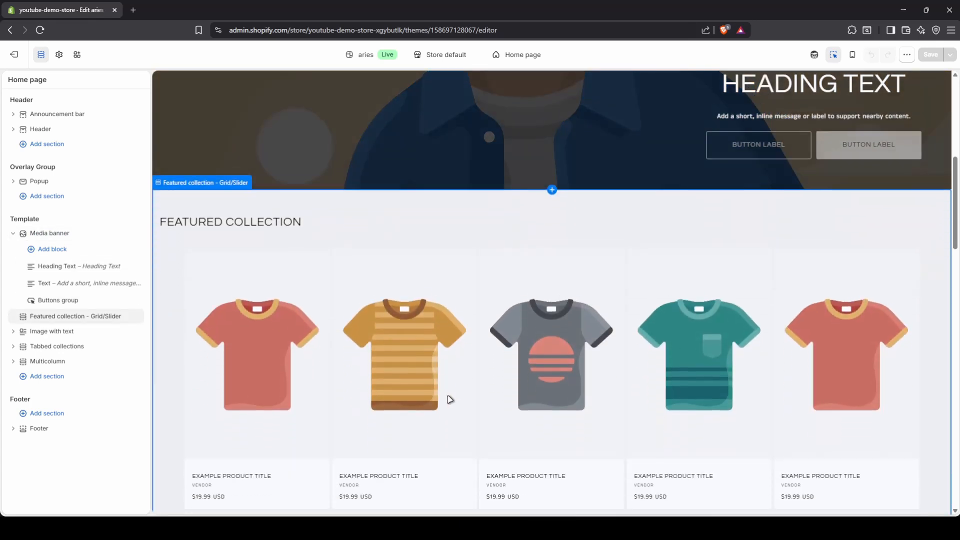
Examine the Featured collection, Image with text, Tabbed collections and Media banner sections outlined in the Home page preview.
scroll(564, 378, "down", 8)
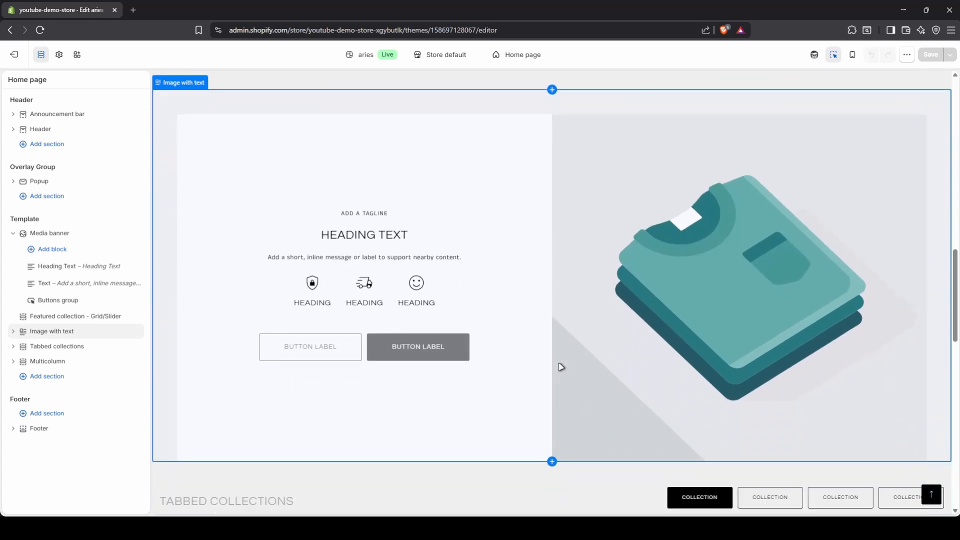
scroll(561, 367, "down", 4)
scroll(510, 395, "up", 5)
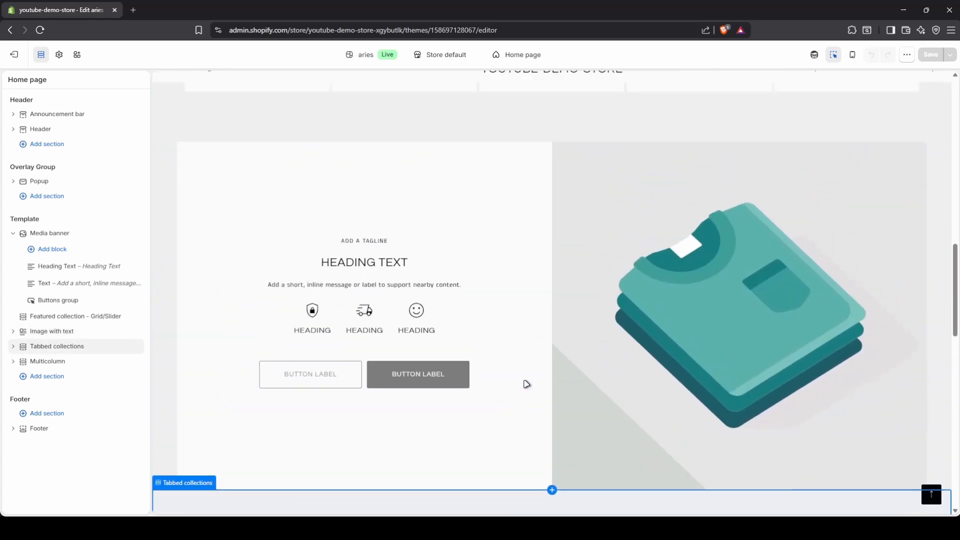
scroll(526, 383, "up", 10)
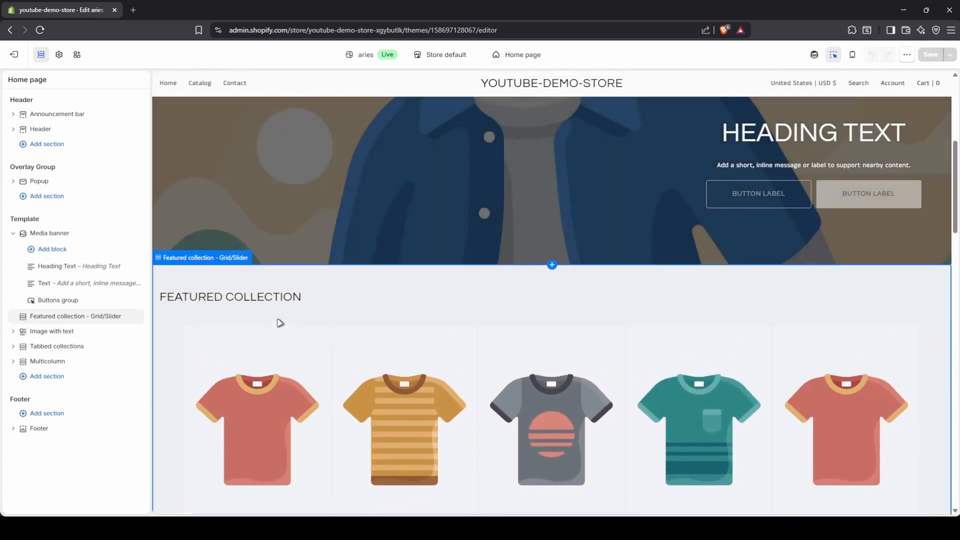
scroll(279, 322, "up", 5)
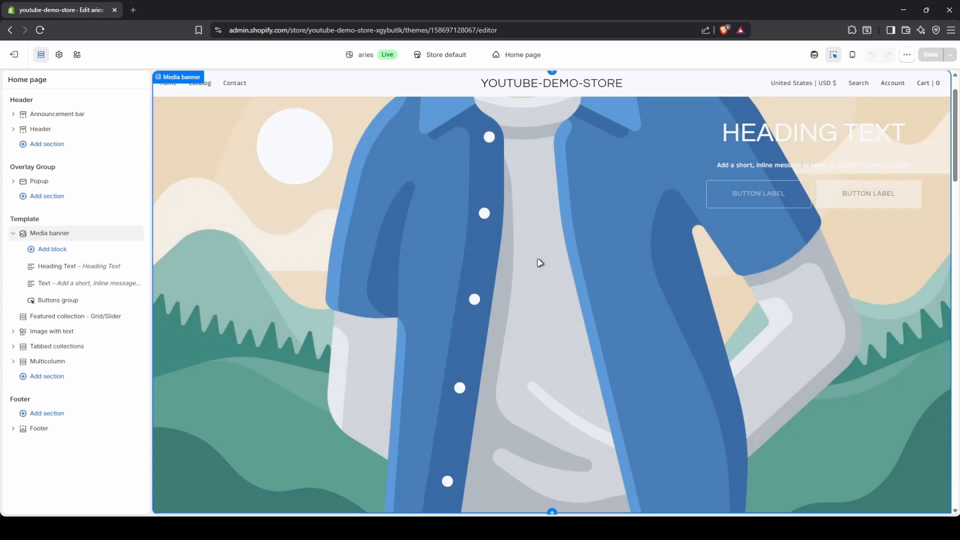
Select the Media banner in the preview, ask the AI assistant to "make this button rounded" and expand its theme customizations.
left_click(538, 262)
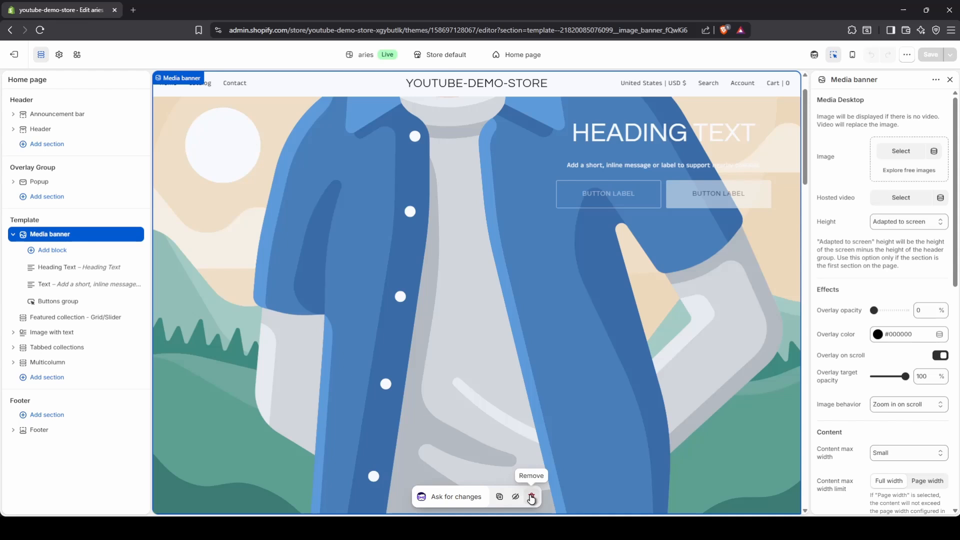
left_click(457, 497)
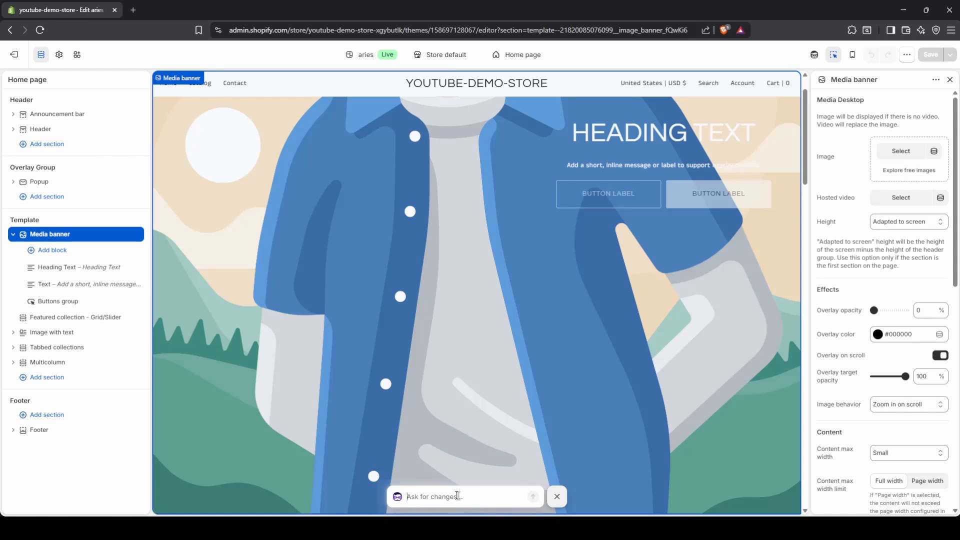
type("make this button rounded")
key("Return")
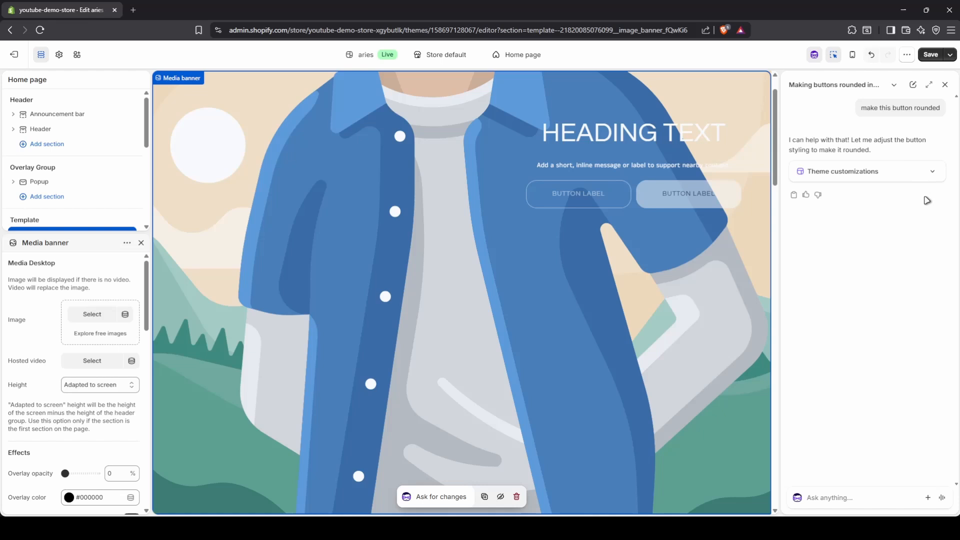
left_click(931, 172)
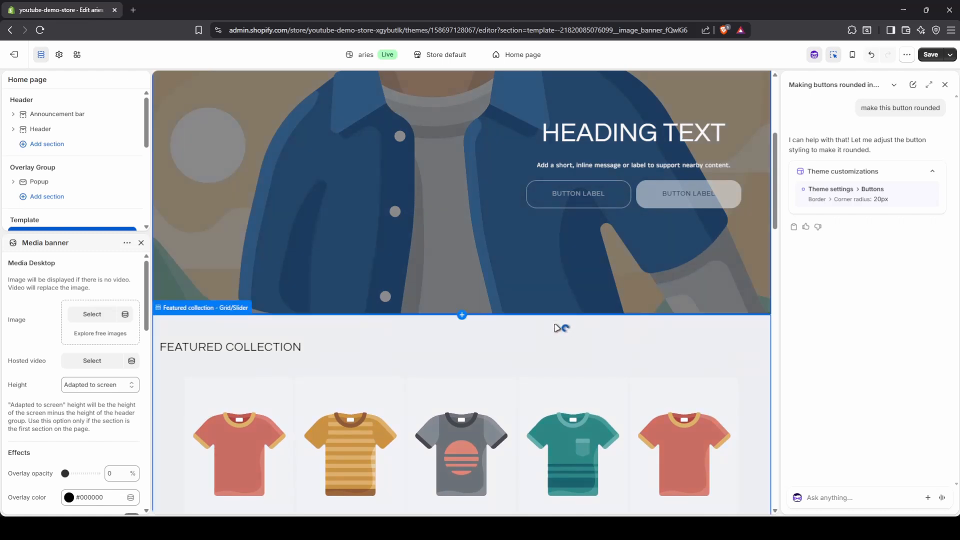
Close the AI assistant's conversation and turn off the preview inspector.
mouse_move(464, 322)
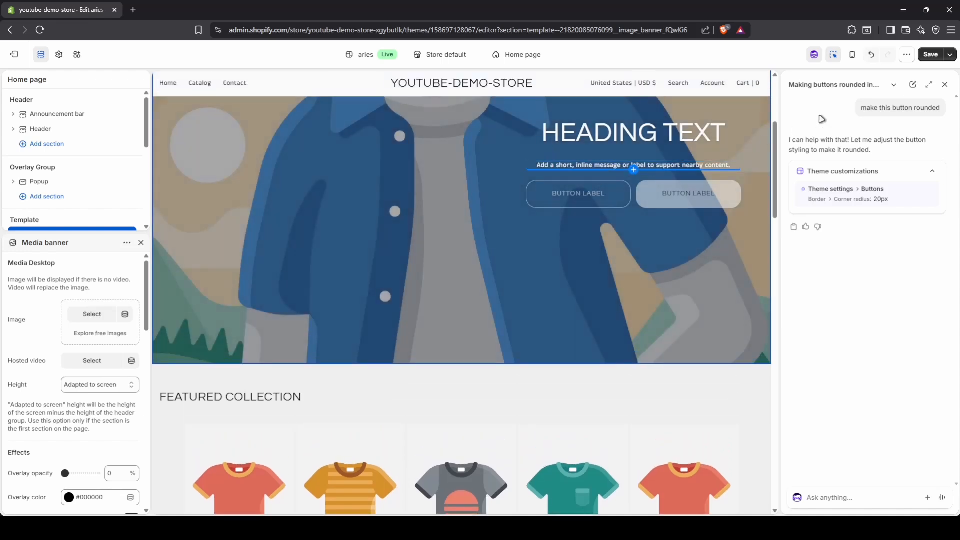
left_click(946, 86)
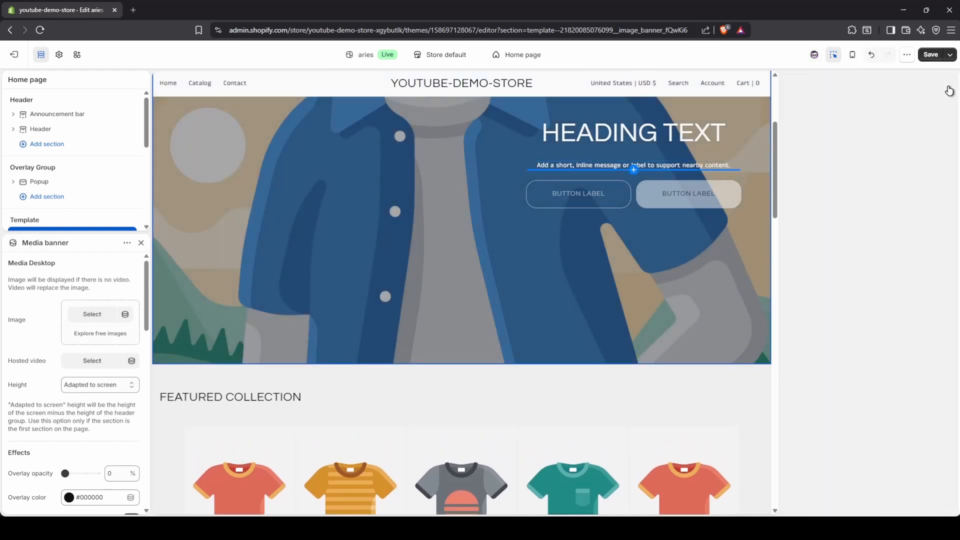
left_click(832, 58)
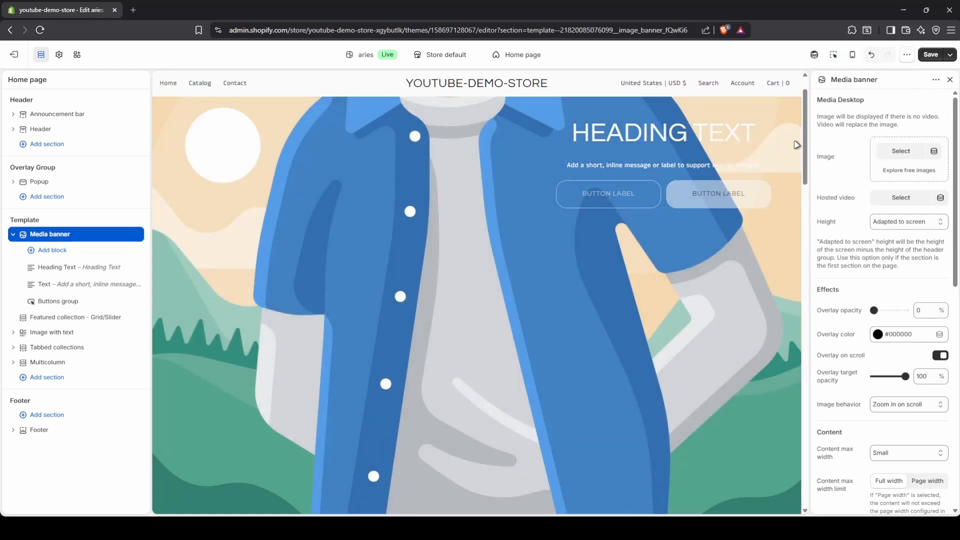
Check the Home page in the mobile preview and return to the desktop preview.
left_click(852, 59)
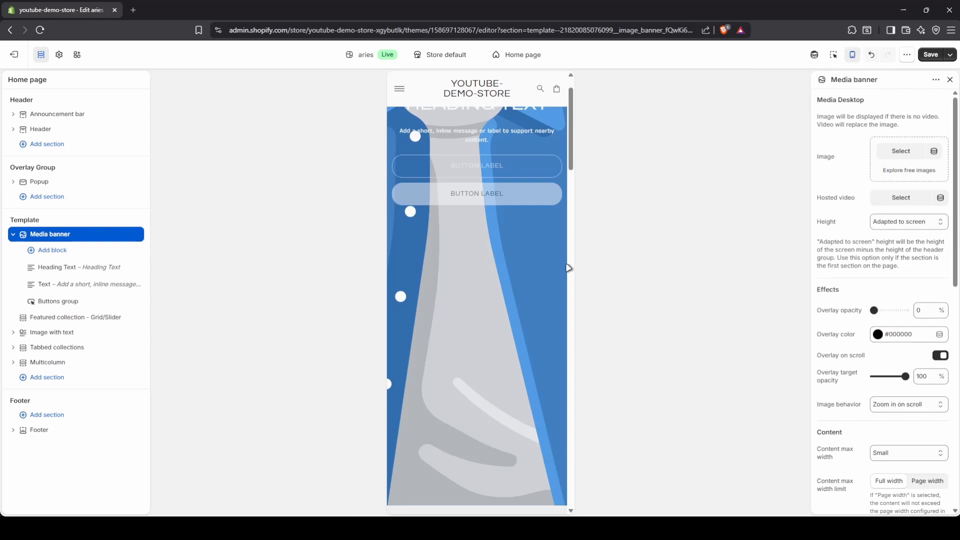
scroll(484, 307, "down", 10)
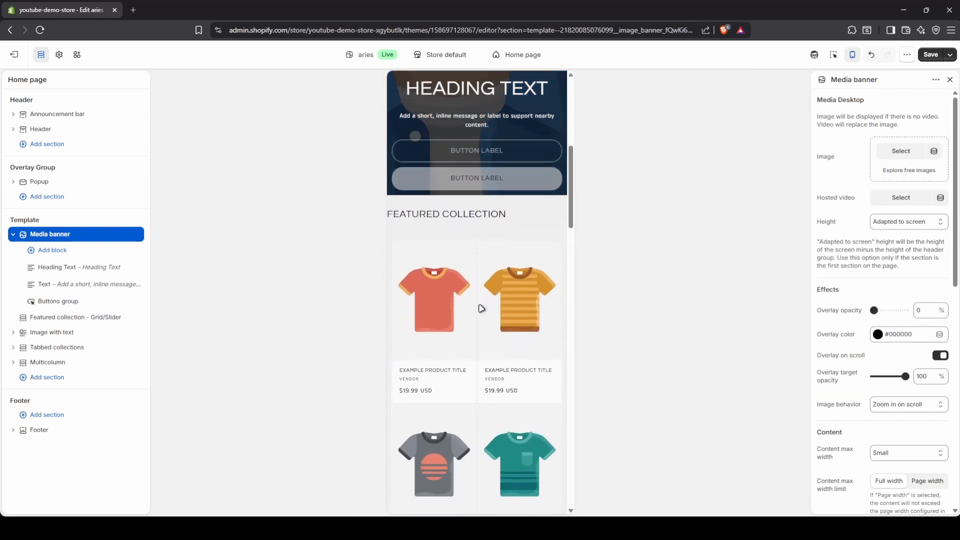
scroll(481, 307, "up", 10)
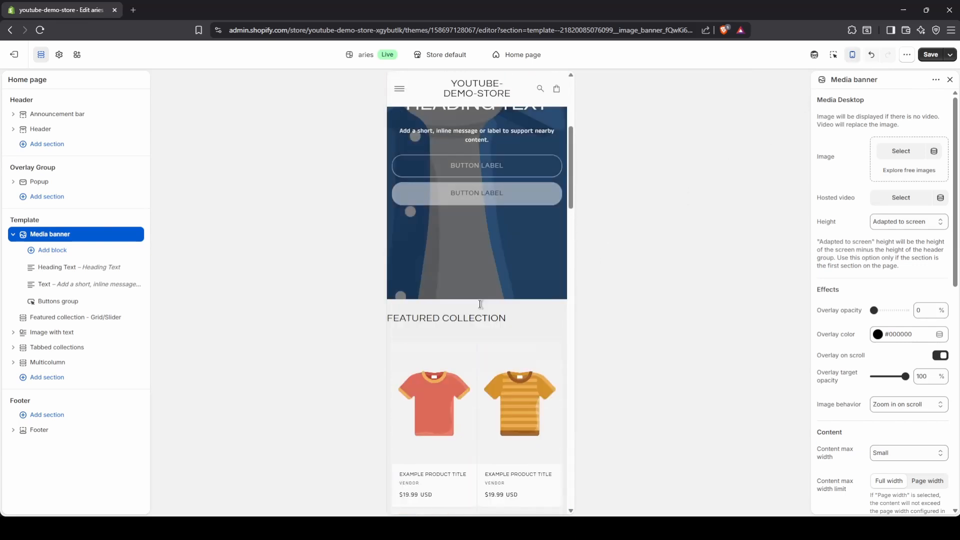
scroll(481, 307, "up", 1)
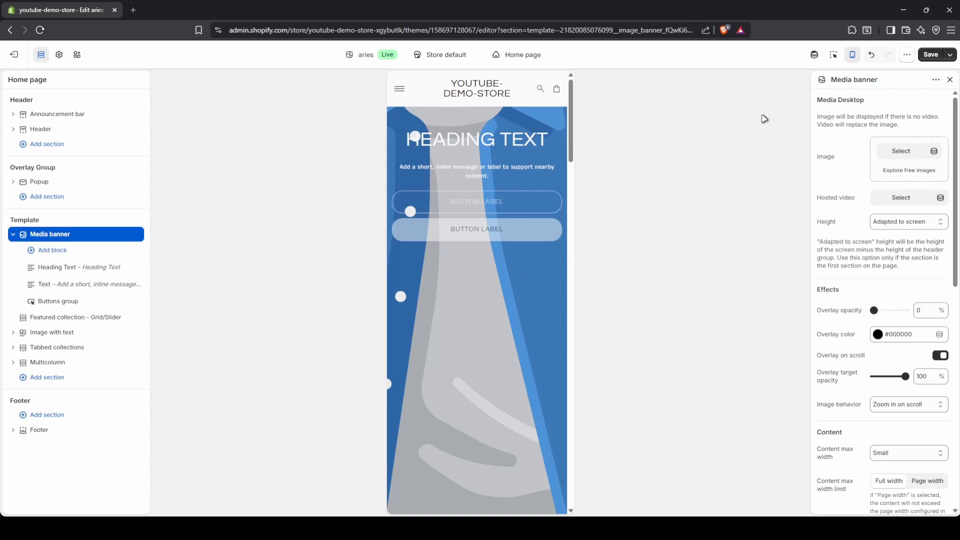
left_click(850, 60)
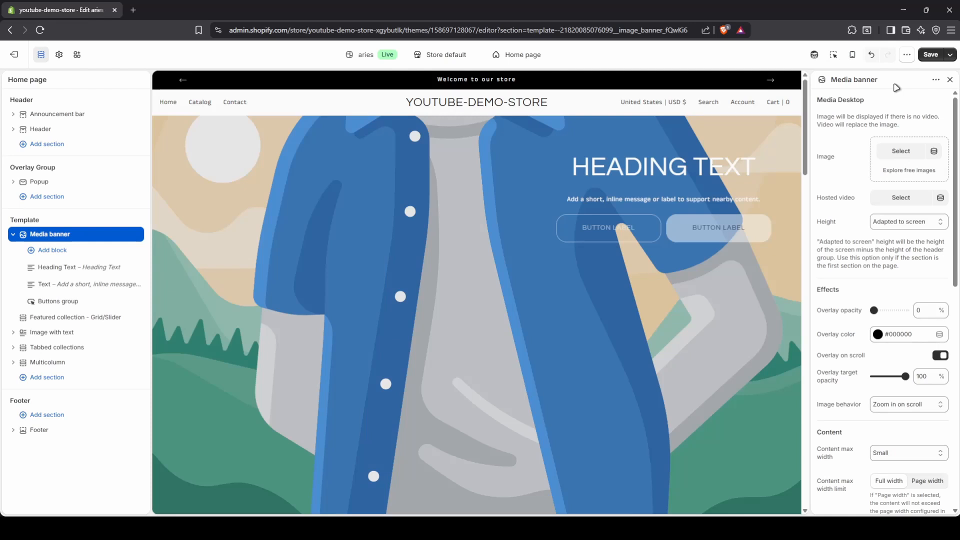
Close the Media banner settings and view the Home page in fullscreen preview before restoring the sections sidebar.
left_click(947, 82)
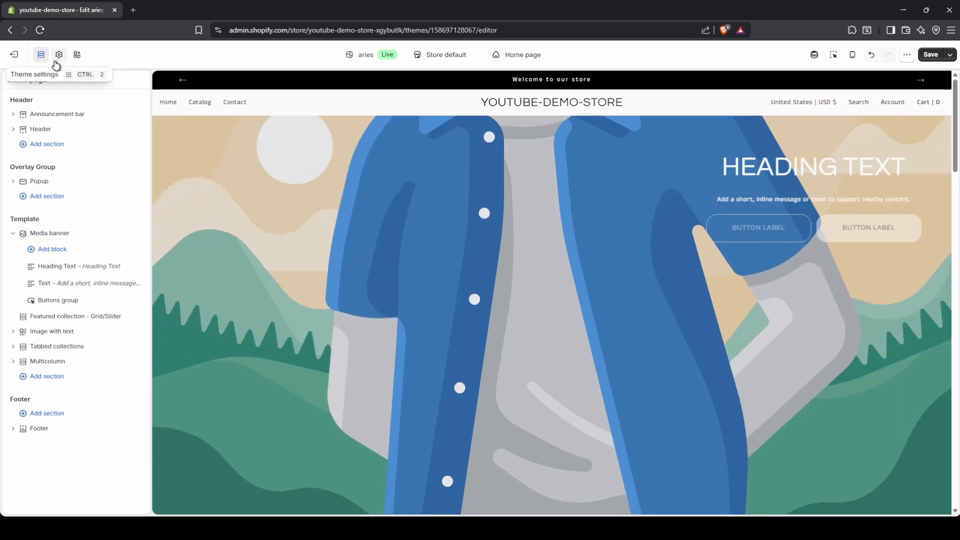
left_click(40, 56)
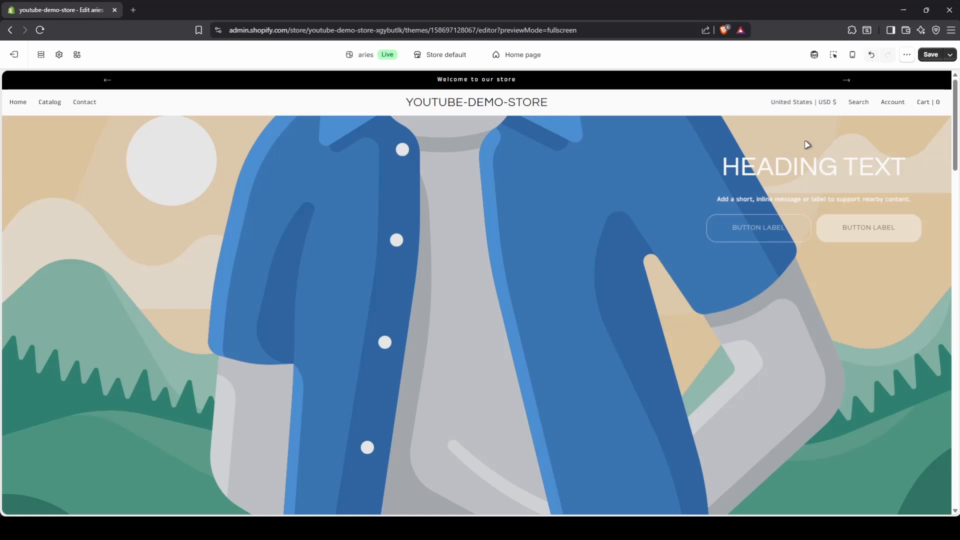
left_click(41, 54)
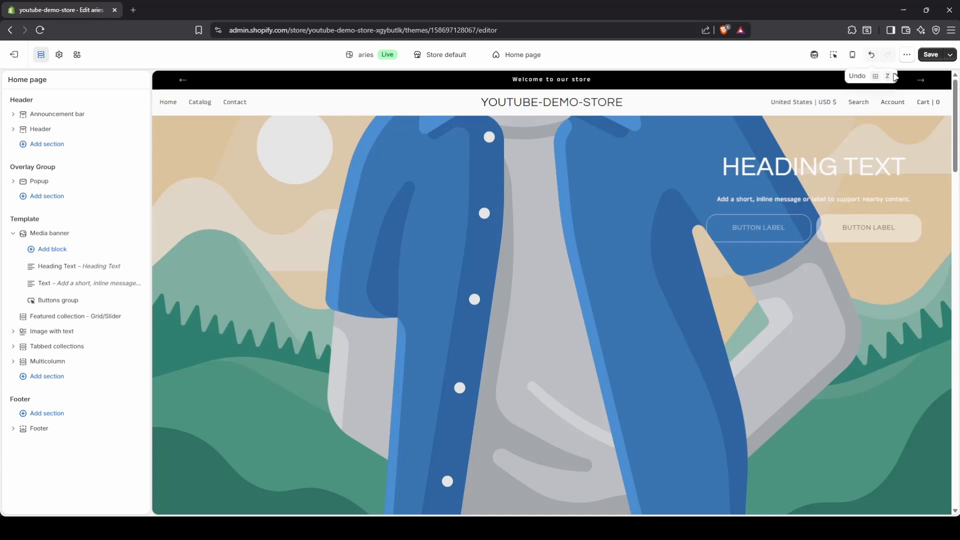
Save the theme changes and reload the editor page.
left_click(930, 55)
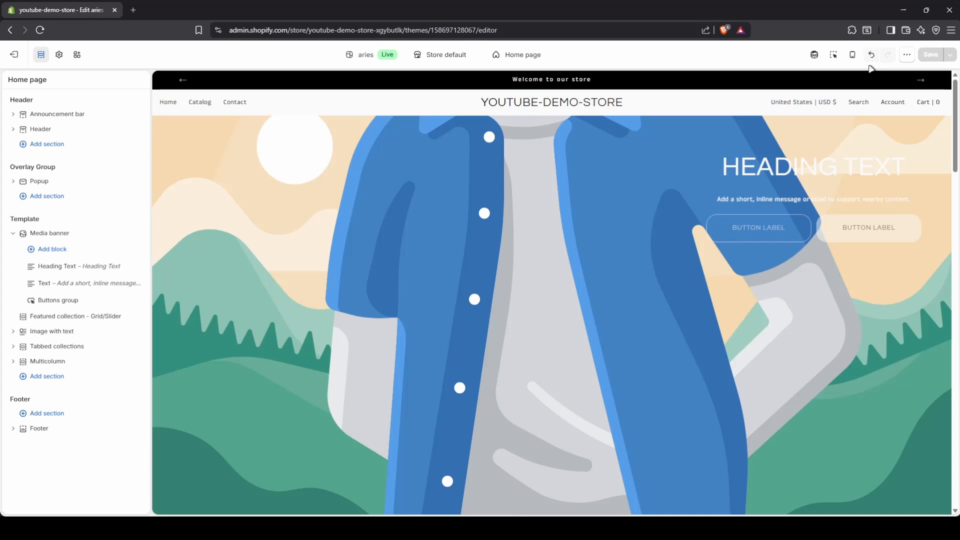
left_click(41, 31)
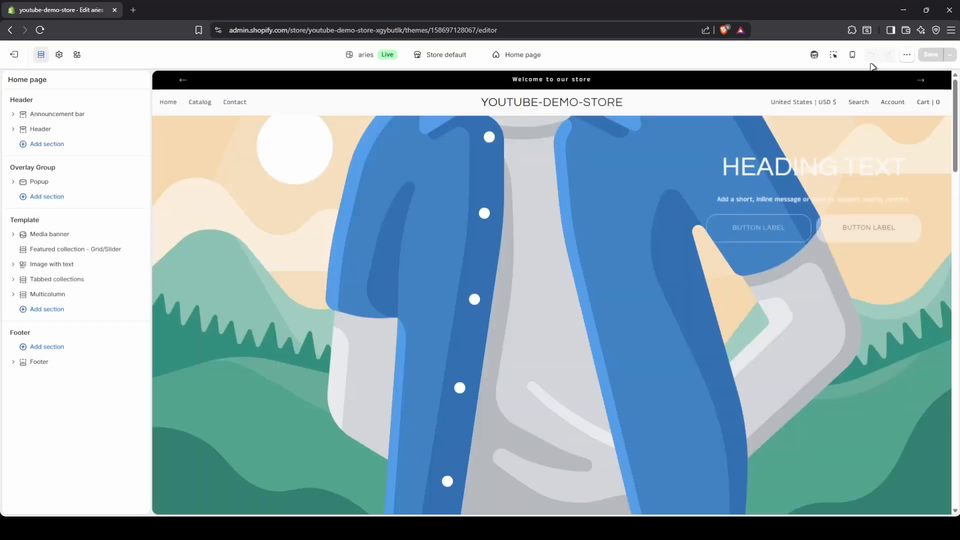
Open the theme's code editor, look through _feature-item.liquid in the blocks folder and close the code editor.
left_click(907, 59)
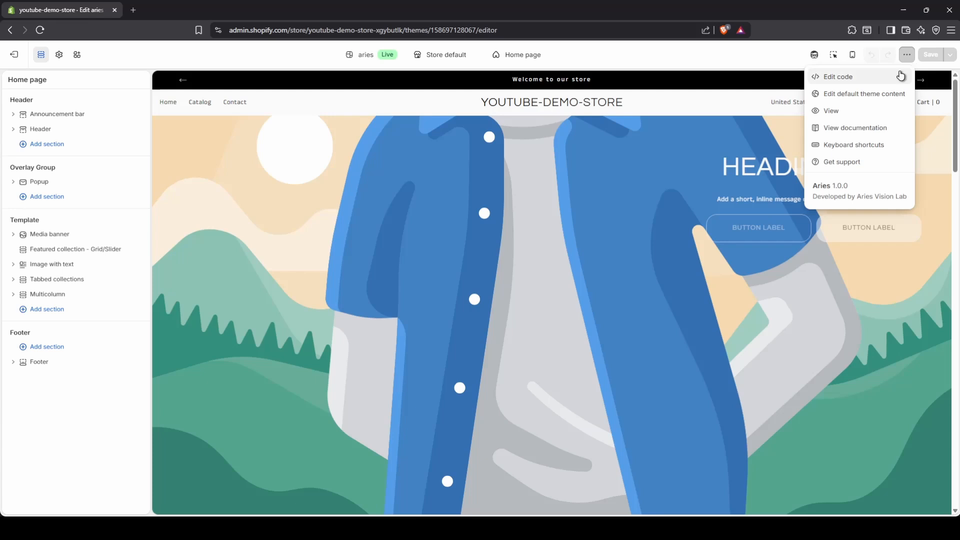
left_click(858, 84)
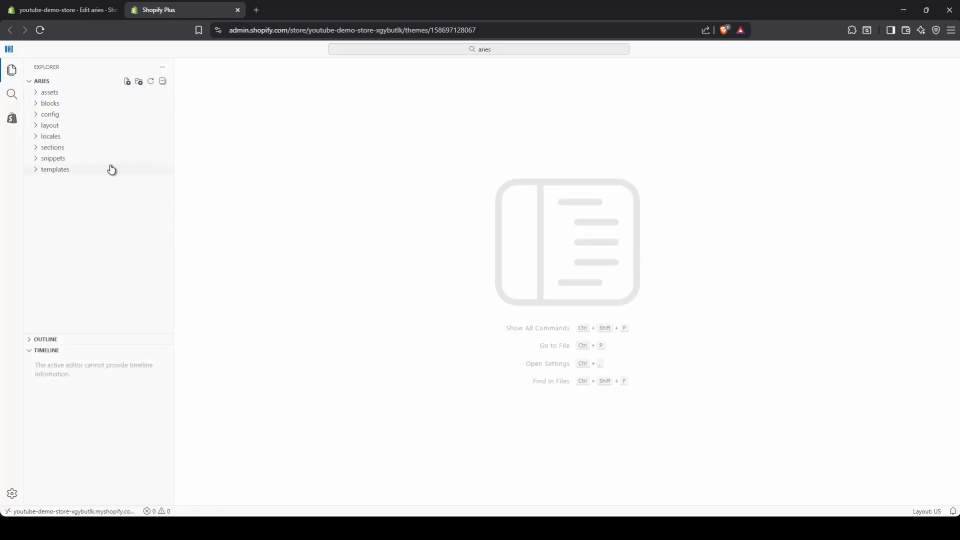
left_click(39, 105)
left_click(59, 125)
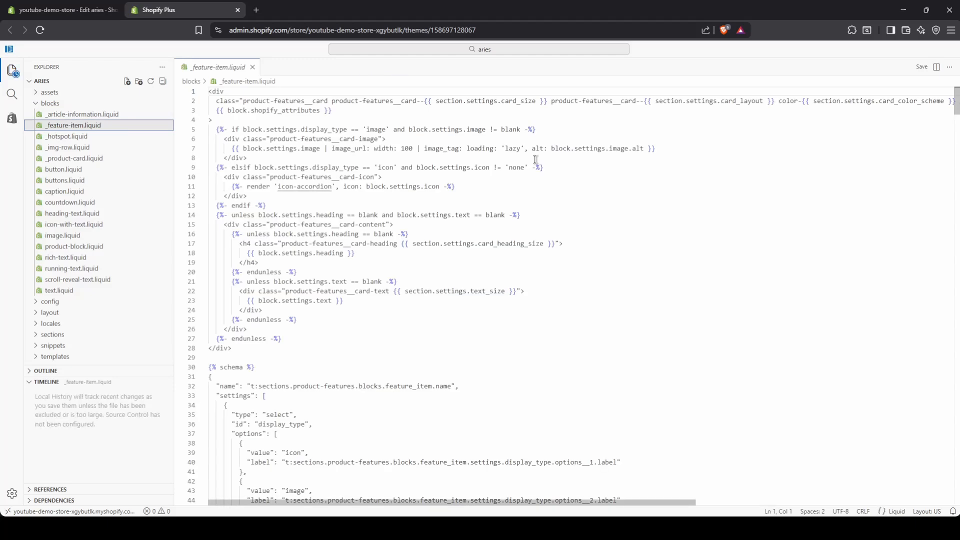
scroll(529, 172, "down", 5)
scroll(530, 173, "up", 4)
scroll(529, 172, "up", 2)
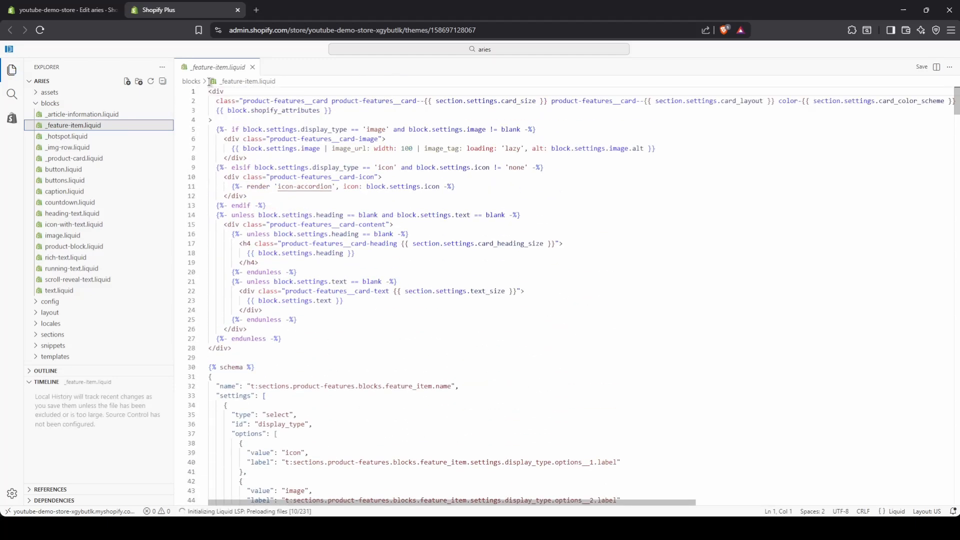
left_click(238, 10)
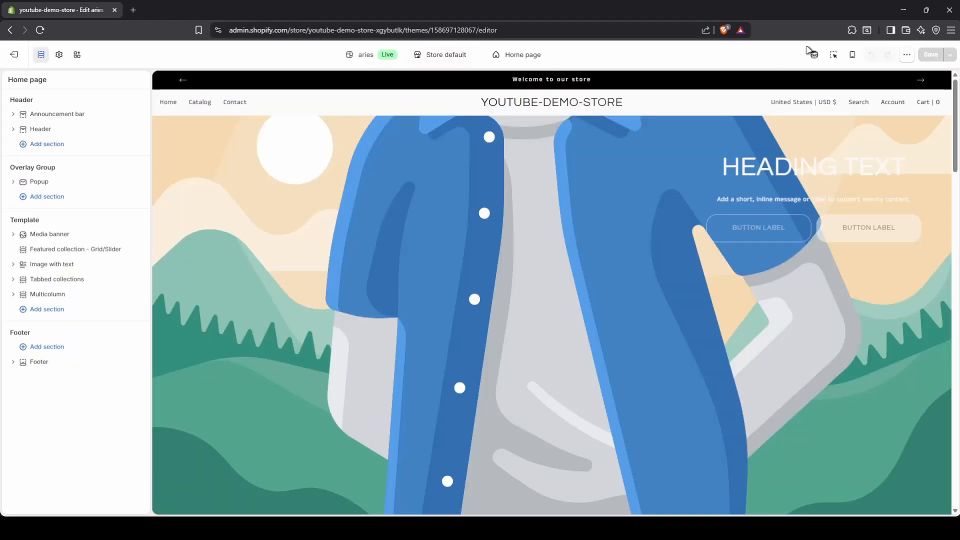
View the default theme content page and close it to return to the theme editor.
left_click(906, 54)
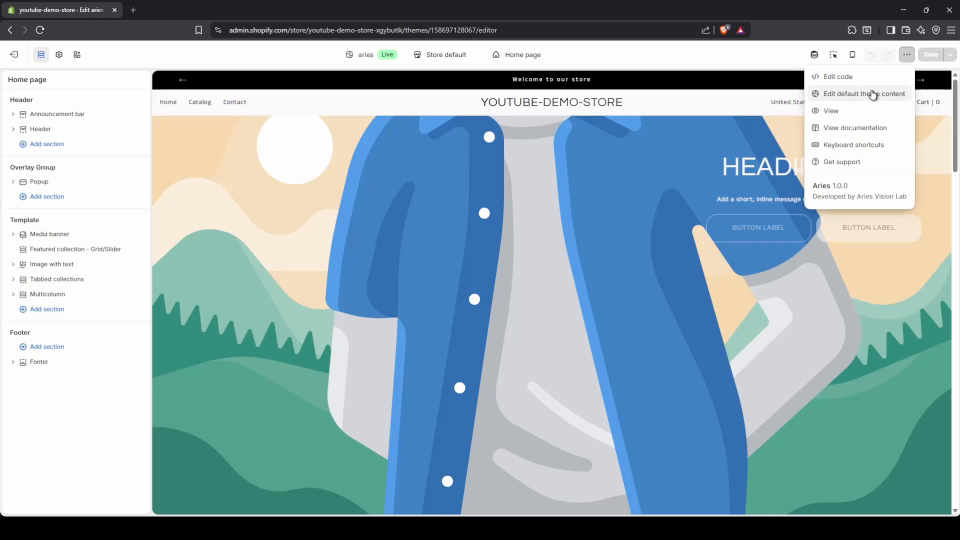
left_click(872, 94)
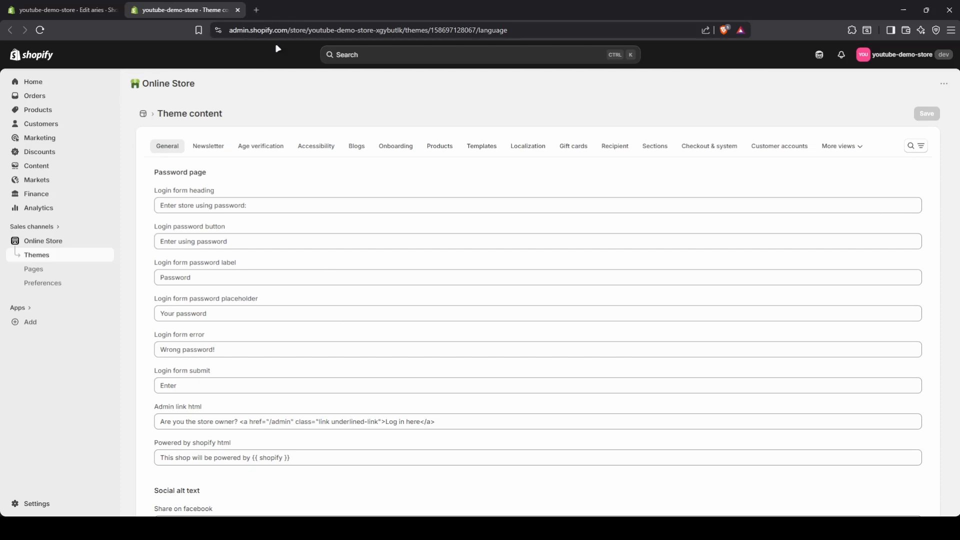
key("ctrl+w")
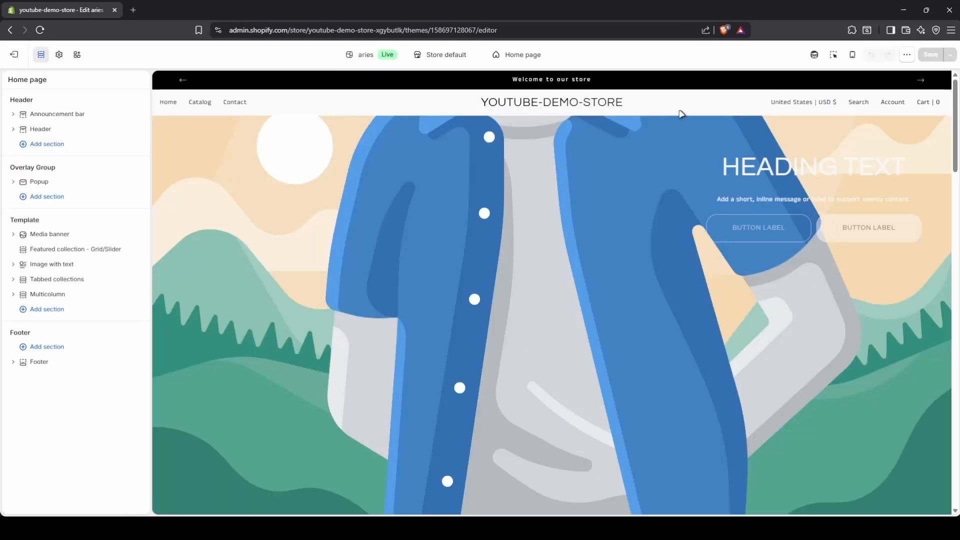
View the storefront in its own browser tab, look over its home page and close it.
left_click(905, 55)
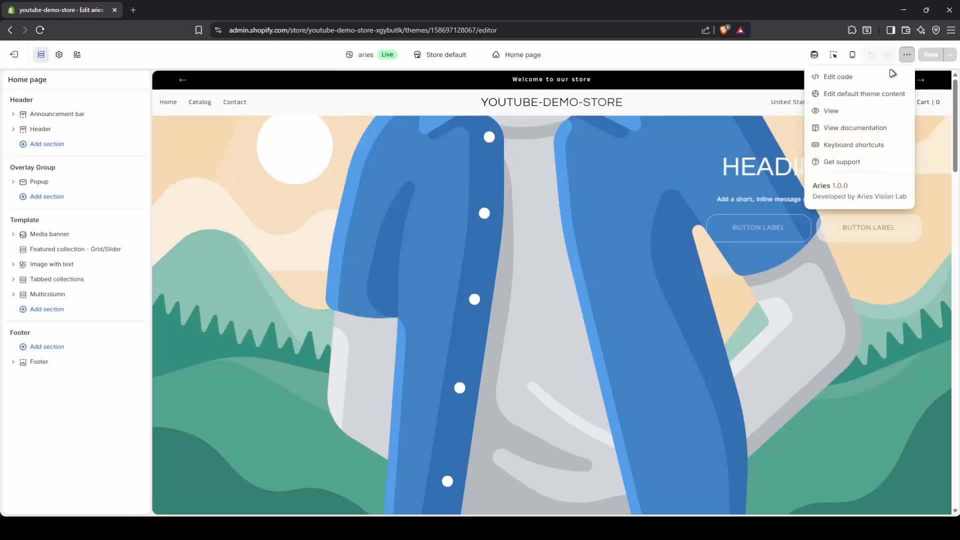
left_click(847, 114)
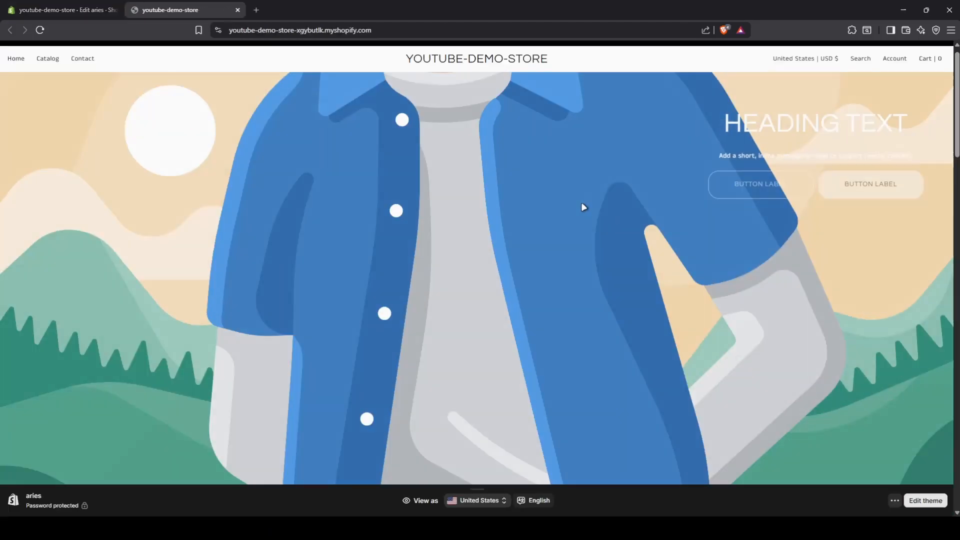
scroll(582, 205, "down", 10)
scroll(569, 202, "up", 10)
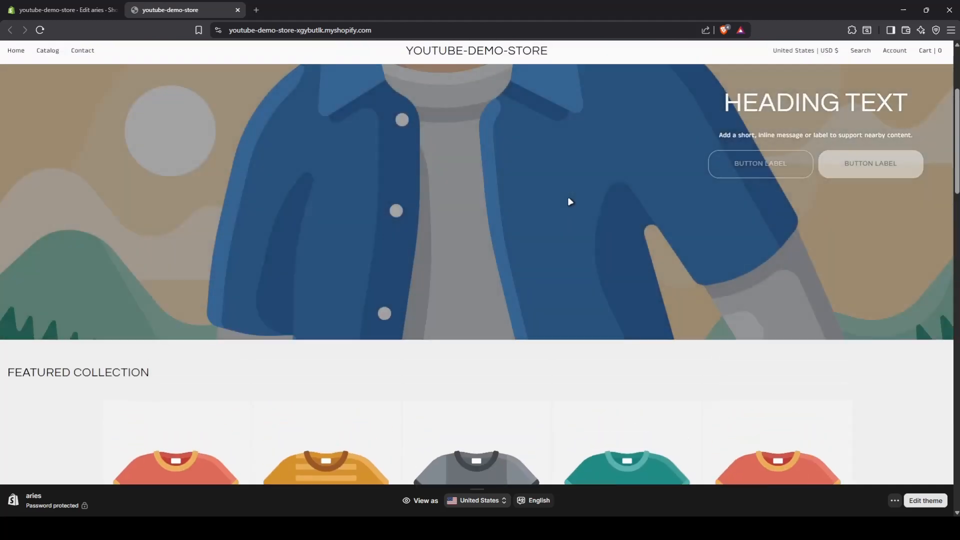
scroll(569, 202, "up", 3)
left_click(237, 10)
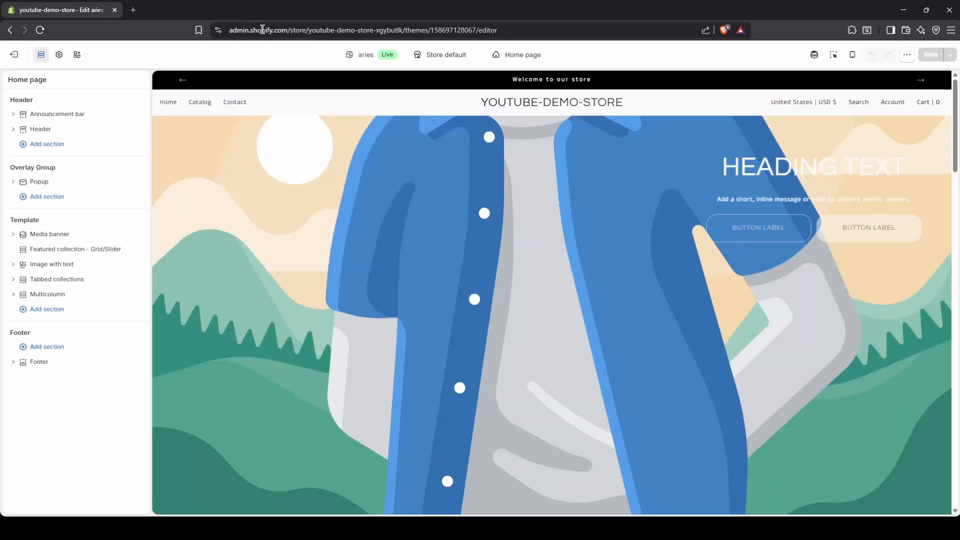
Open the Aries theme documentation from the theme editor.
left_click(906, 55)
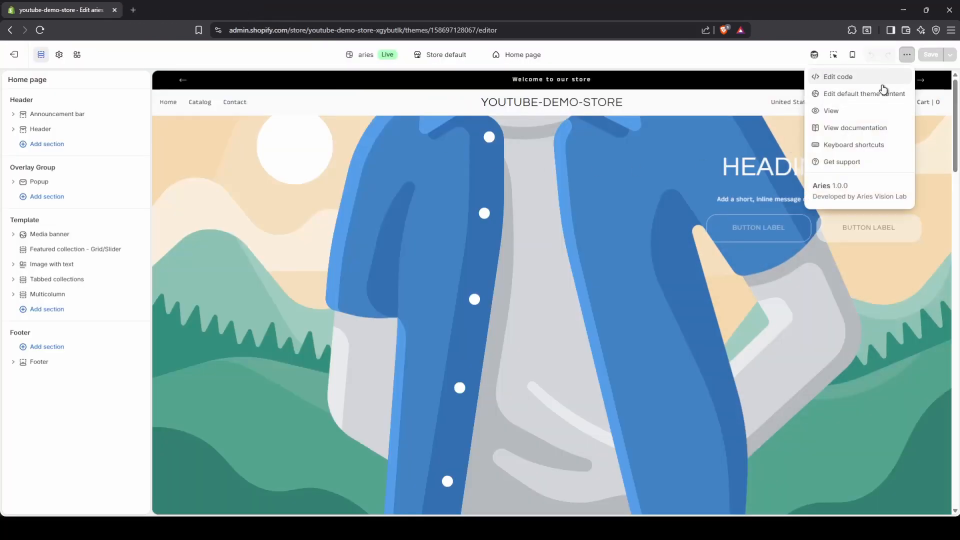
left_click(856, 131)
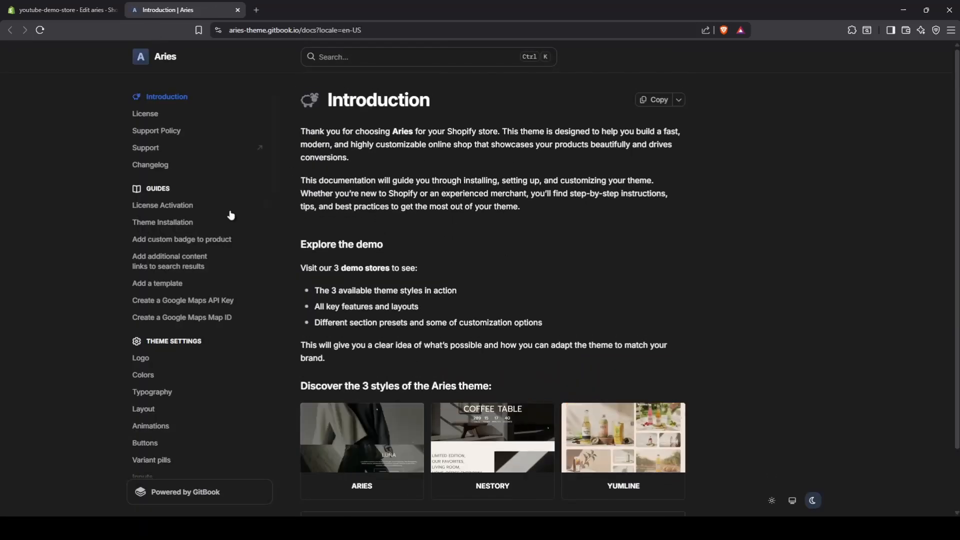
Look through the Aries documentation's list of guides and theme settings topics and close it to return to the theme editor.
scroll(214, 229, "down", 3)
scroll(212, 228, "down", 2)
scroll(214, 229, "up", 5)
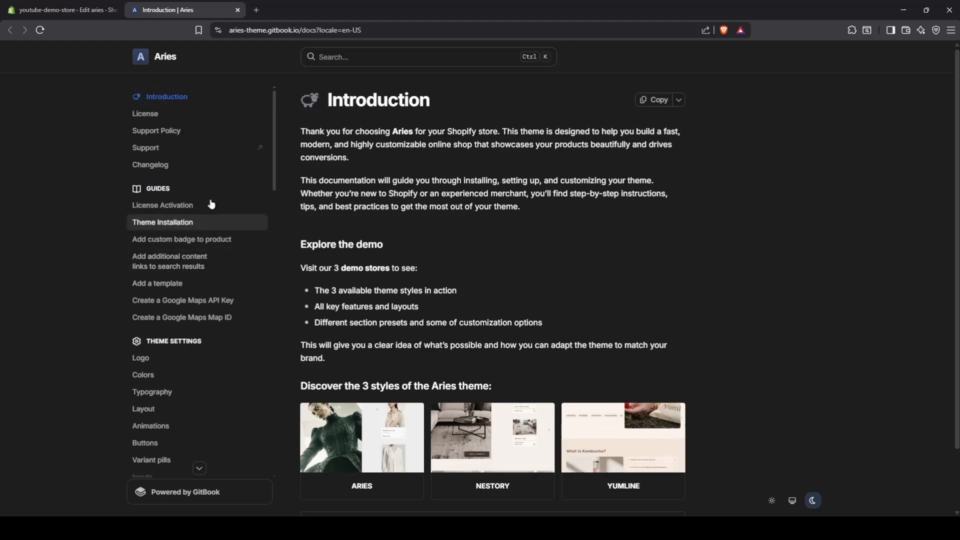
left_click(237, 10)
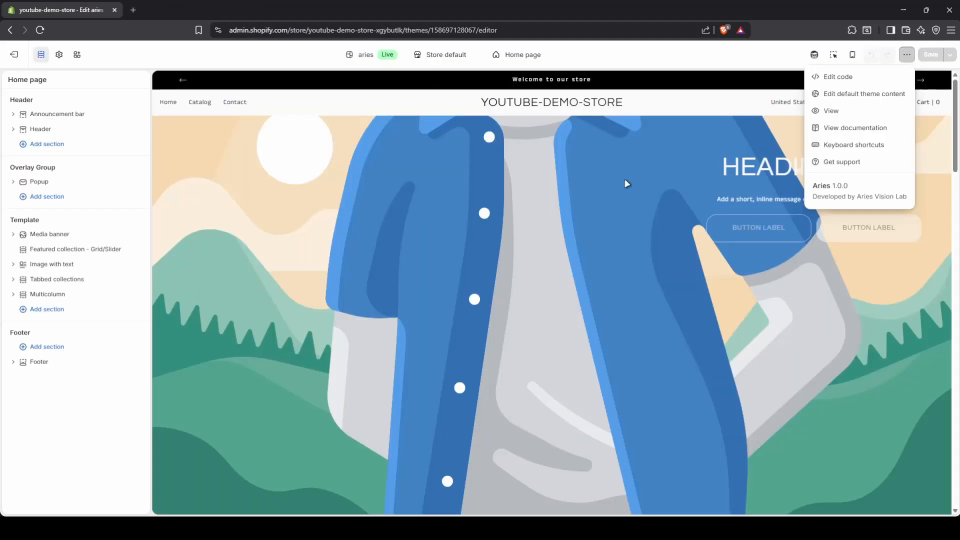
View the editor's keyboard shortcuts and look over the theme's support request form, closing both to return to the theme editor.
left_click(864, 148)
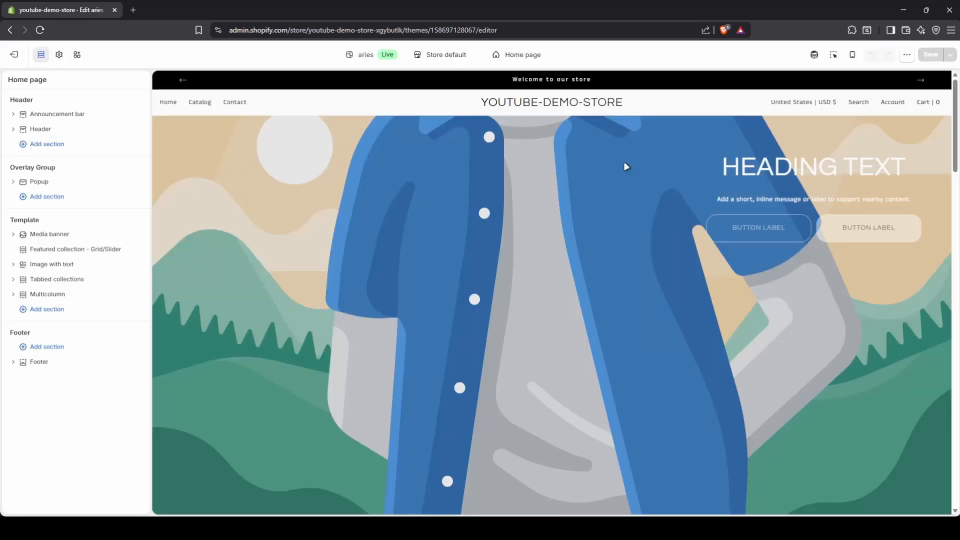
left_click(622, 159)
left_click(905, 56)
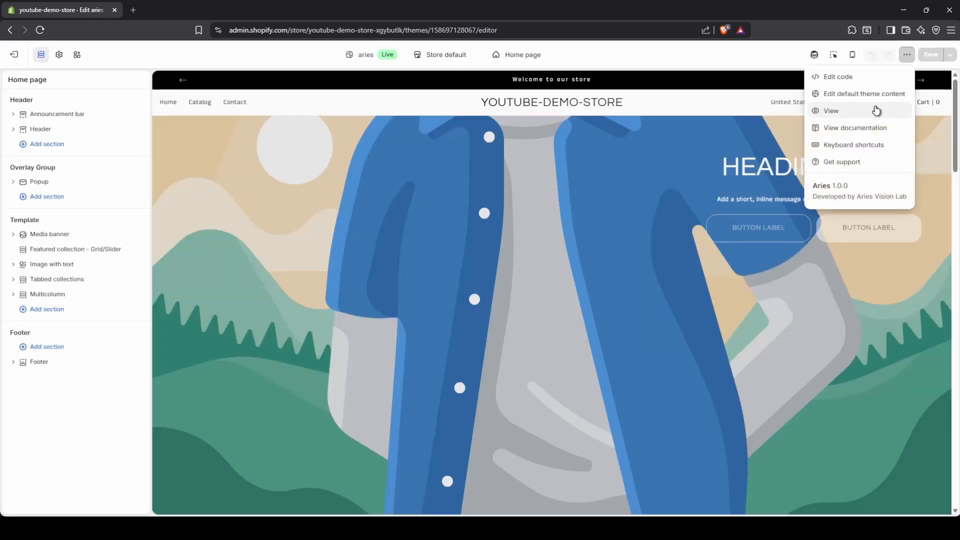
left_click(852, 159)
scroll(299, 180, "down", 4)
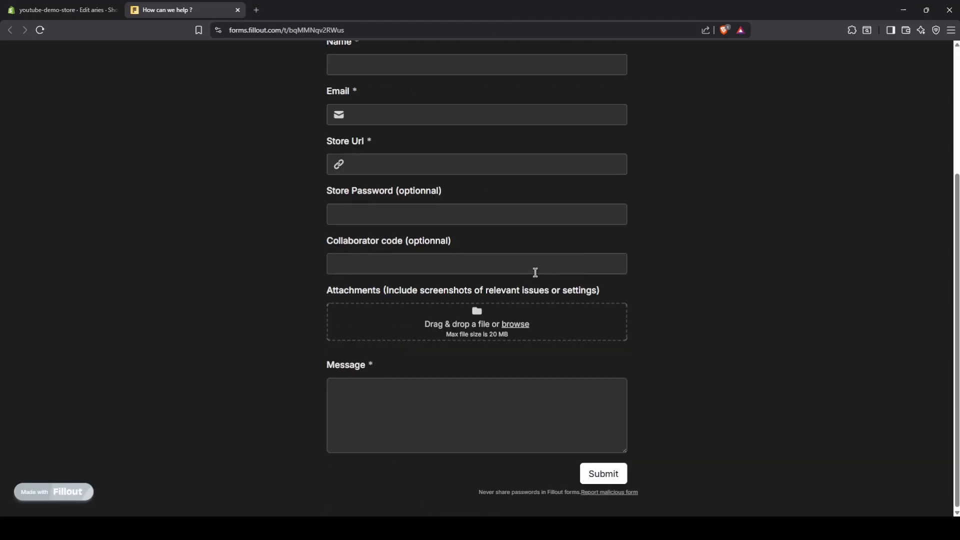
scroll(533, 272, "up", 4)
left_click(237, 10)
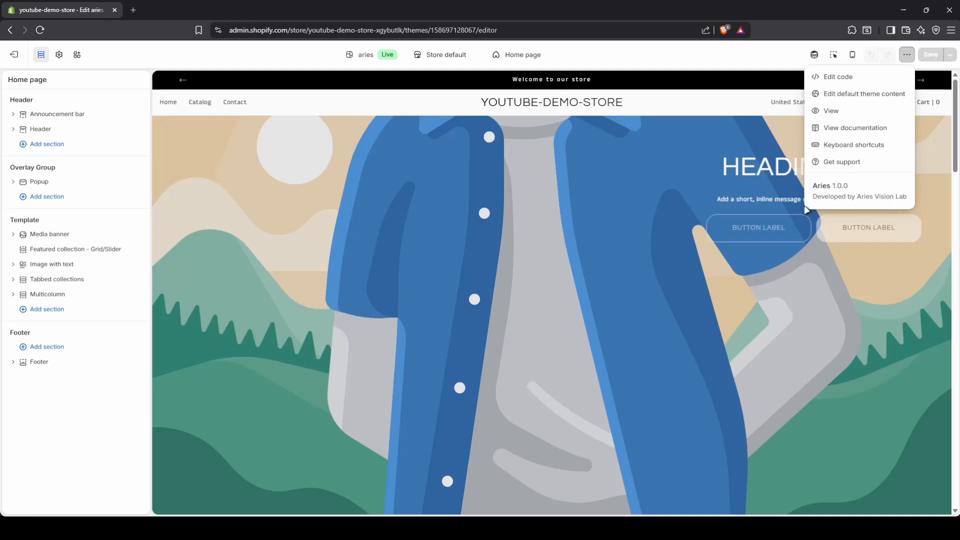
left_click(903, 58)
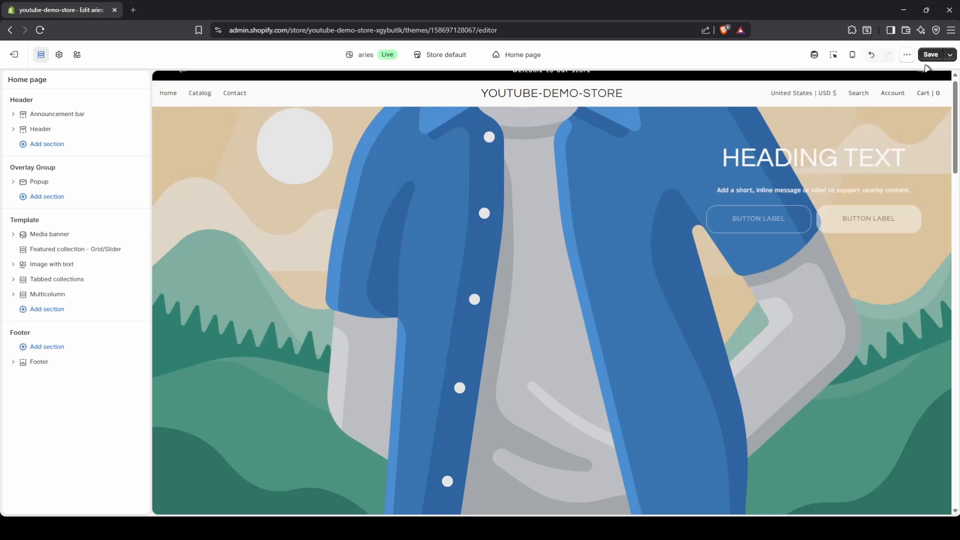
Open the new rollout form from the save options, look it over and close it without creating a rollout.
left_click(949, 56)
left_click(948, 56)
left_click(949, 56)
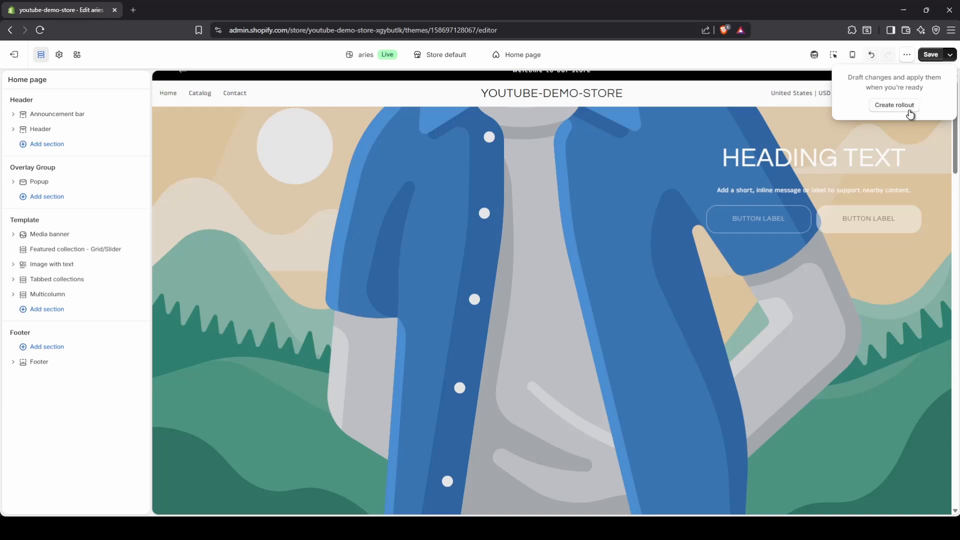
left_click(907, 104)
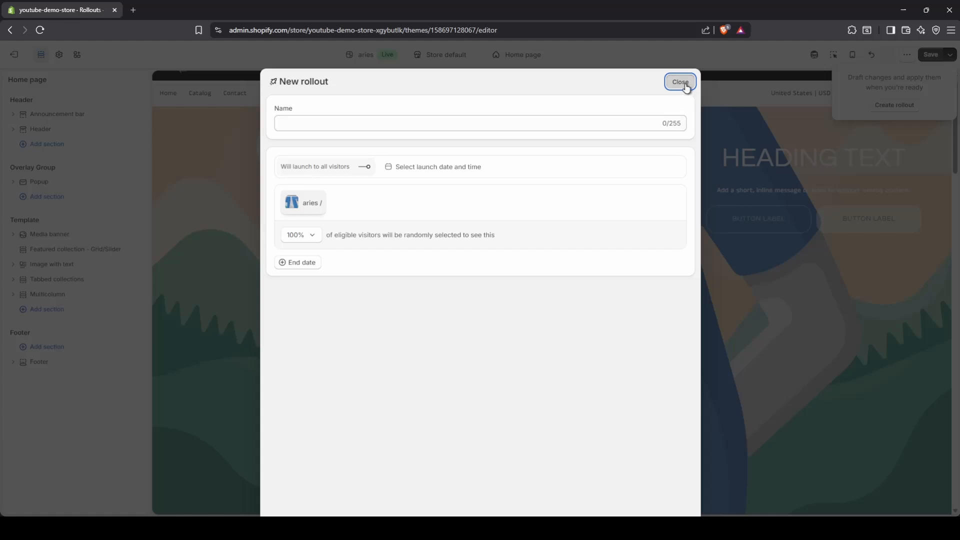
left_click(680, 82)
left_click(951, 56)
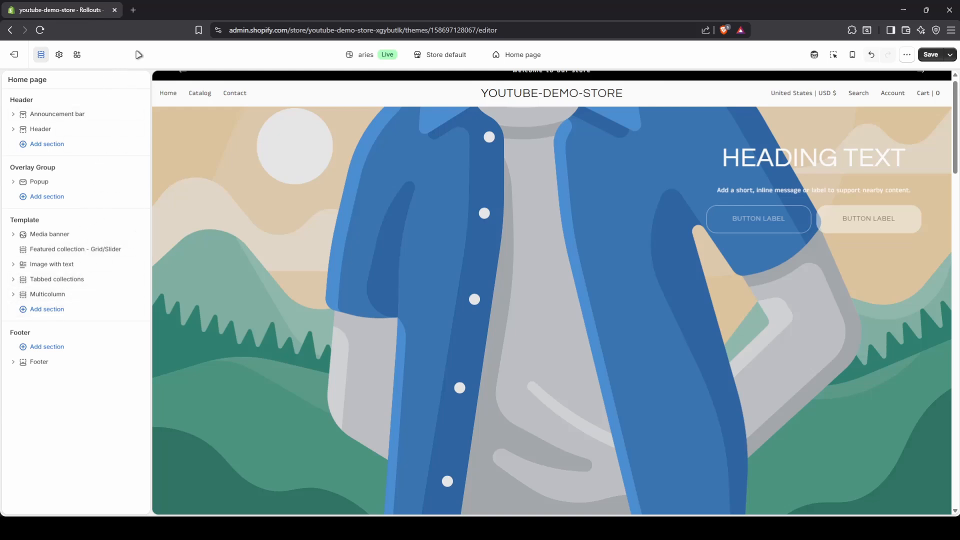
Open the theme settings and look through the full list of setting categories.
left_click(59, 55)
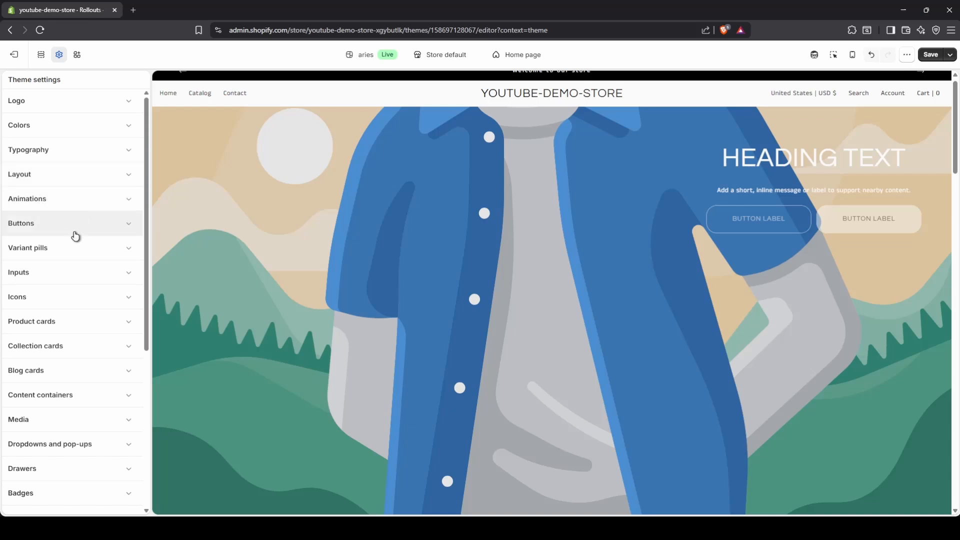
scroll(75, 236, "down", 3)
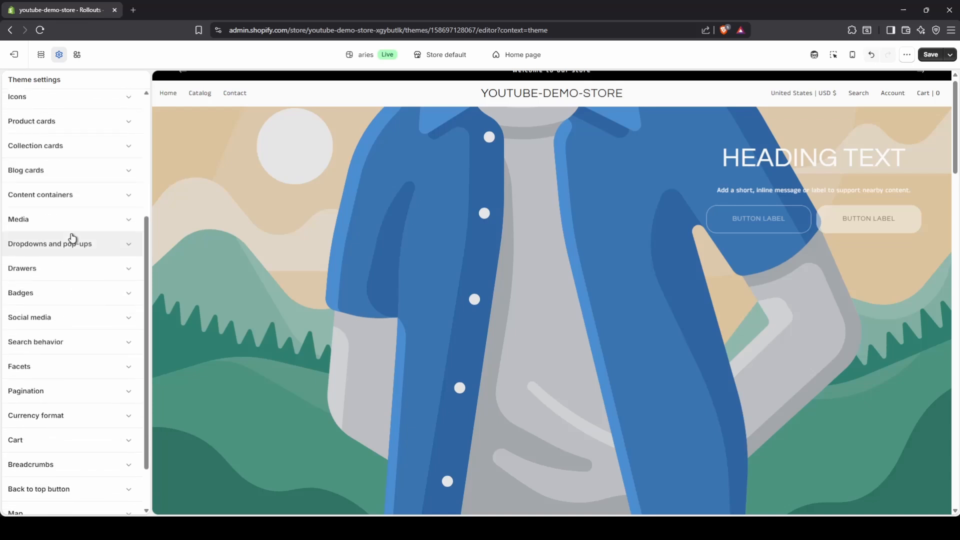
scroll(72, 238, "up", 3)
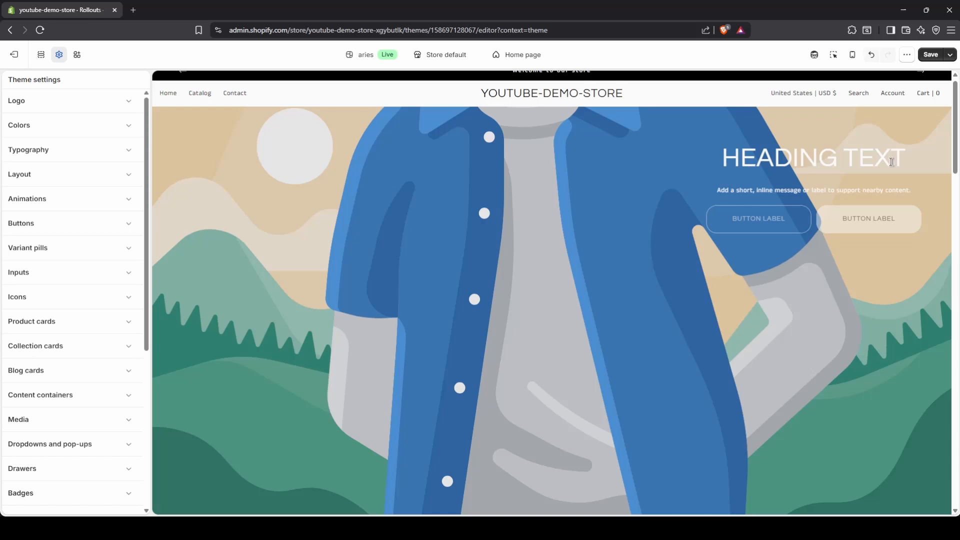
Set the headings font to Archivo Black in the theme's typography settings.
left_click(128, 152)
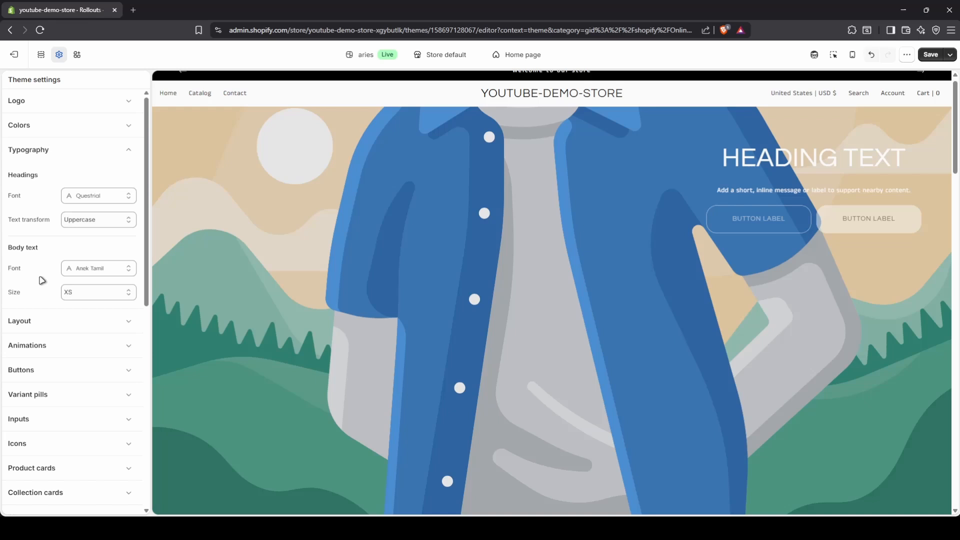
left_click(108, 198)
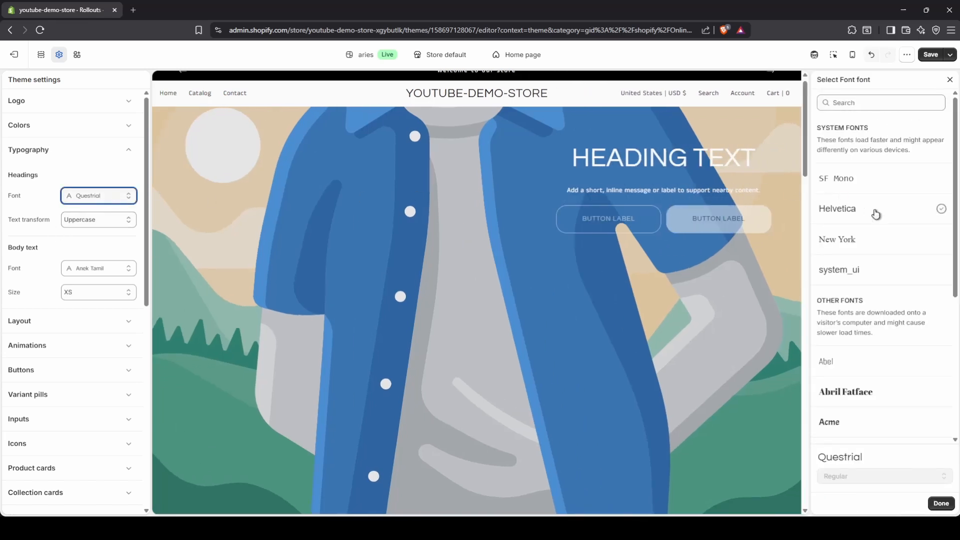
scroll(898, 235, "down", 5)
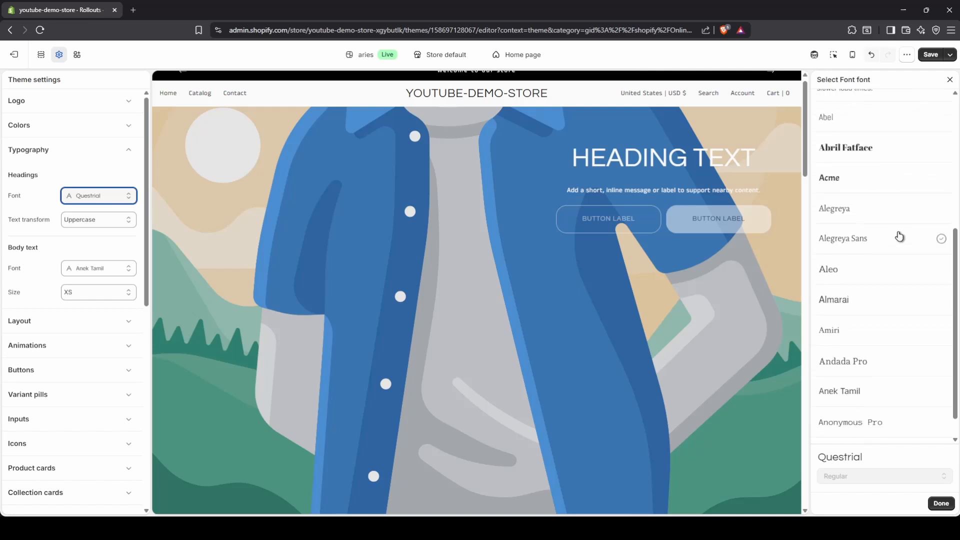
scroll(898, 236, "down", 6)
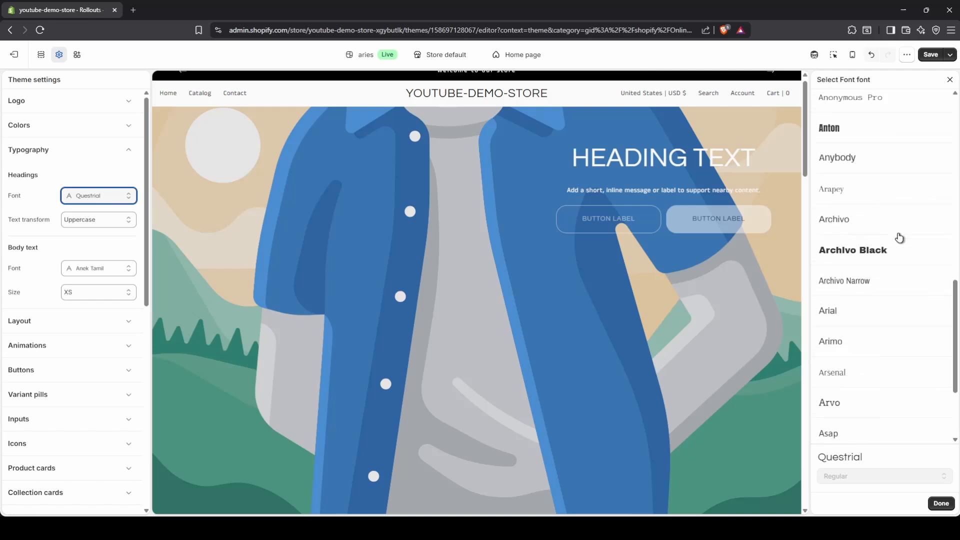
scroll(899, 237, "down", 1)
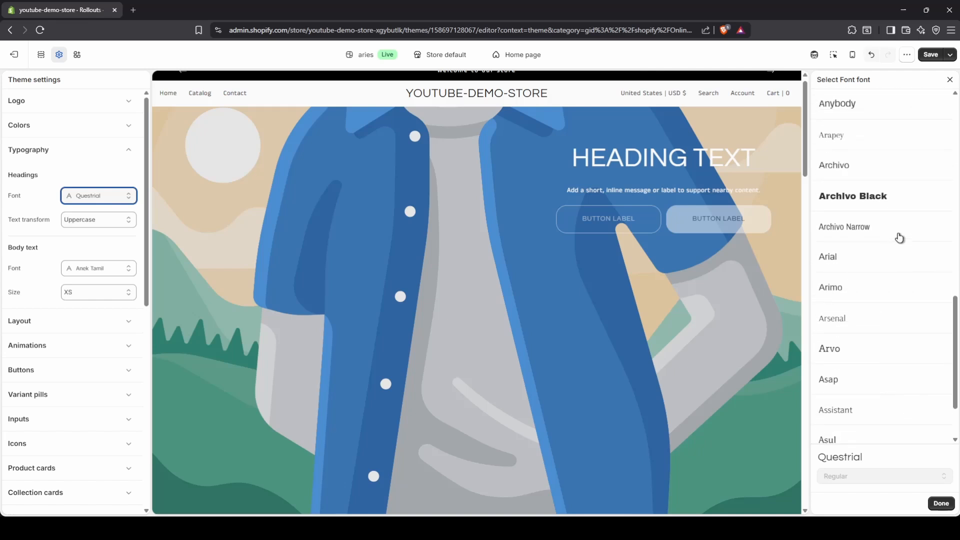
left_click(886, 203)
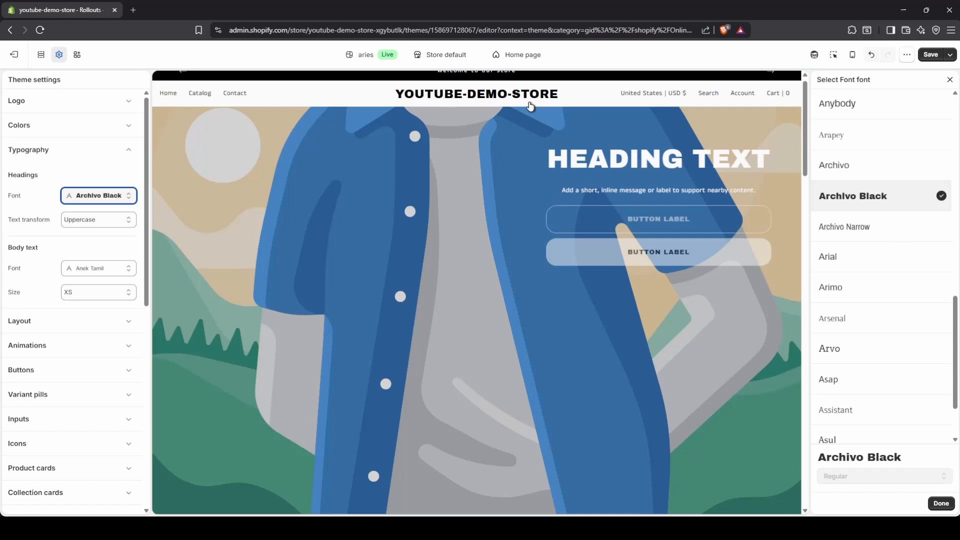
Examine the heading font throughout the home page preview, from the banner down to the footer and back.
scroll(775, 181, "down", 3)
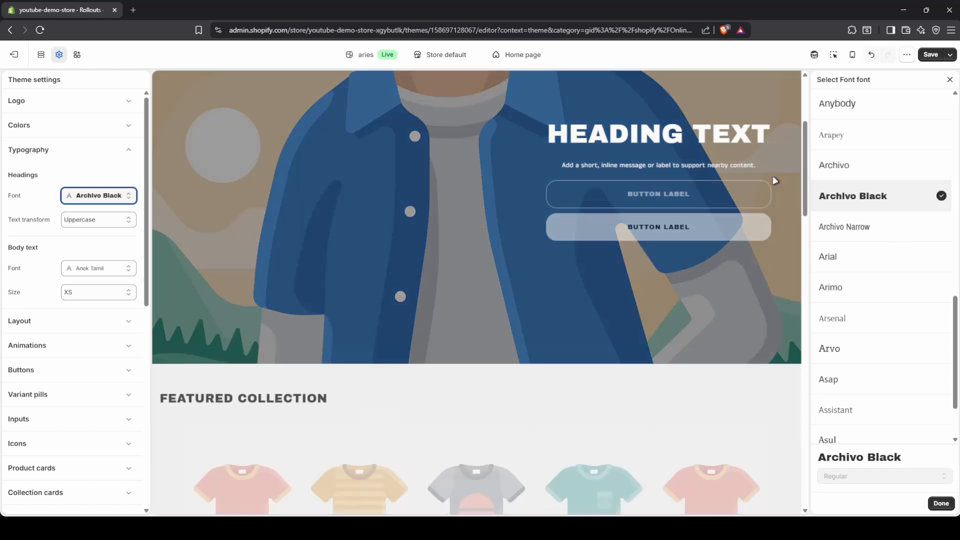
scroll(242, 181, "down", 10)
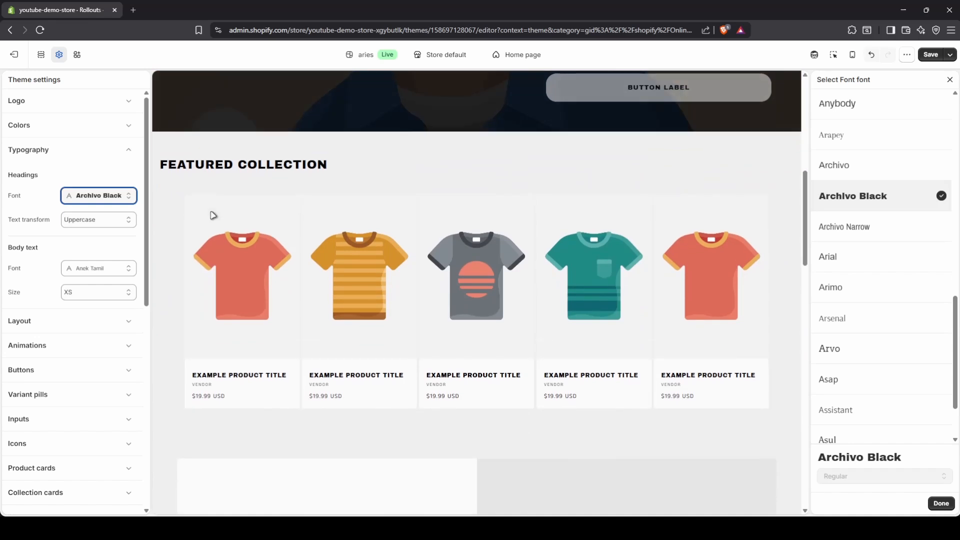
scroll(473, 231, "down", 10)
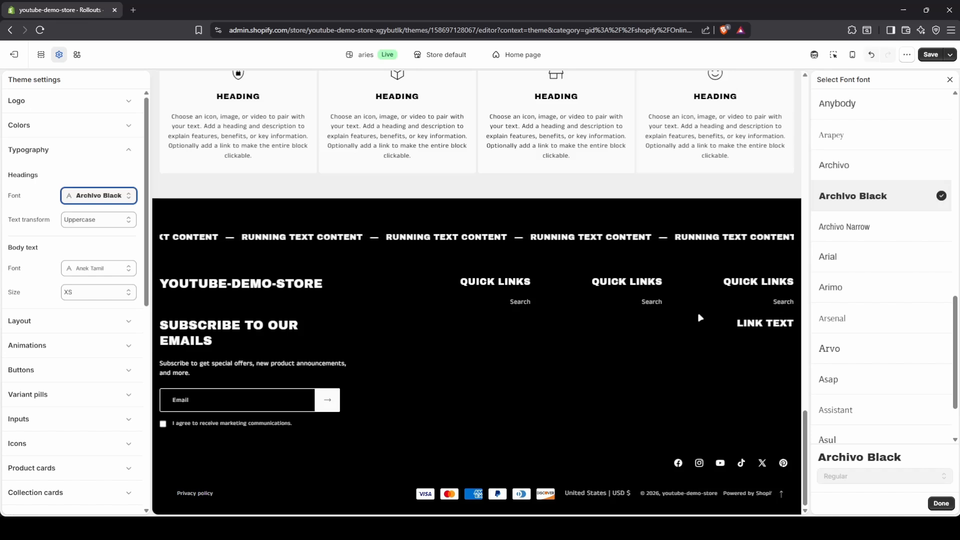
scroll(699, 318, "up", 10)
scroll(708, 315, "up", 5)
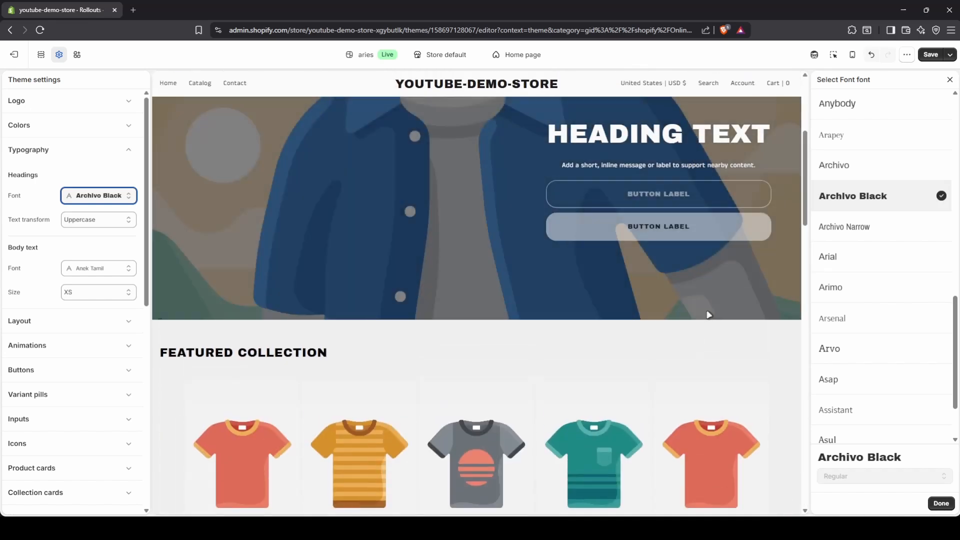
Close the font picker, undo the headings font change and collapse the typography settings.
left_click(949, 81)
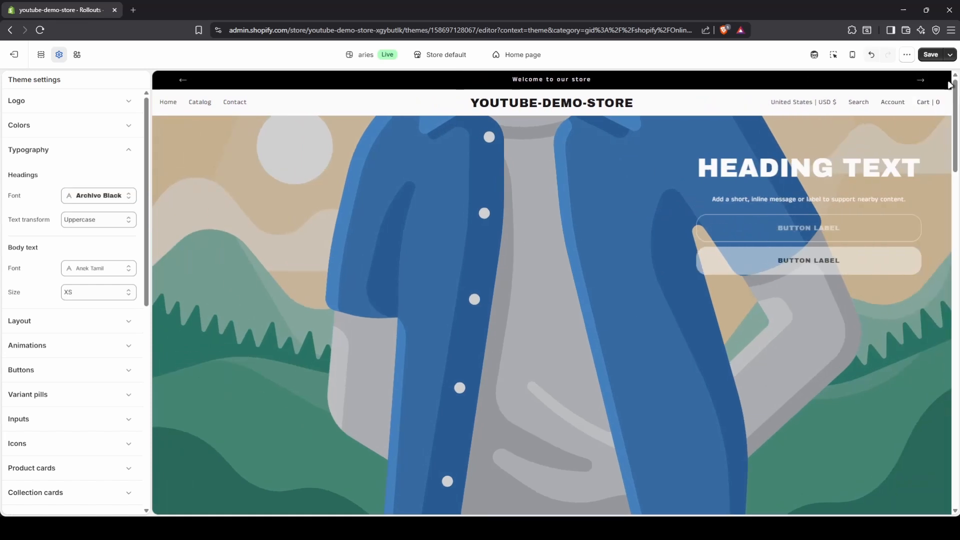
left_click(870, 55)
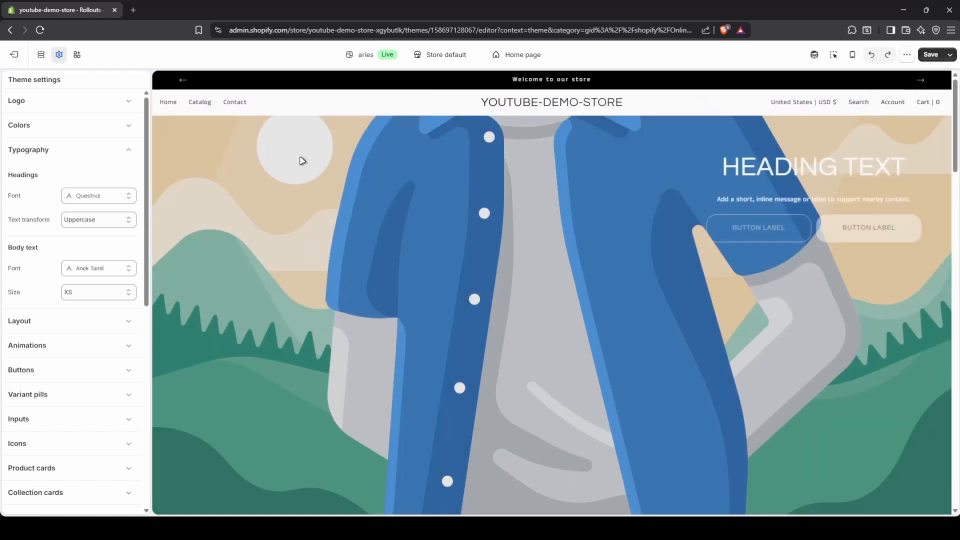
left_click(127, 155)
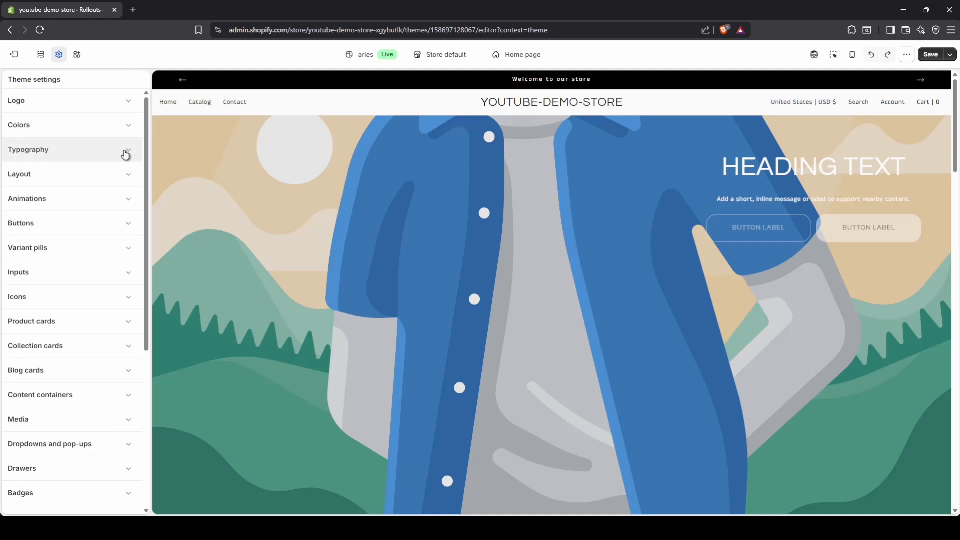
Return to the home page's section list and look through the page preview down to the footer and back.
left_click(41, 59)
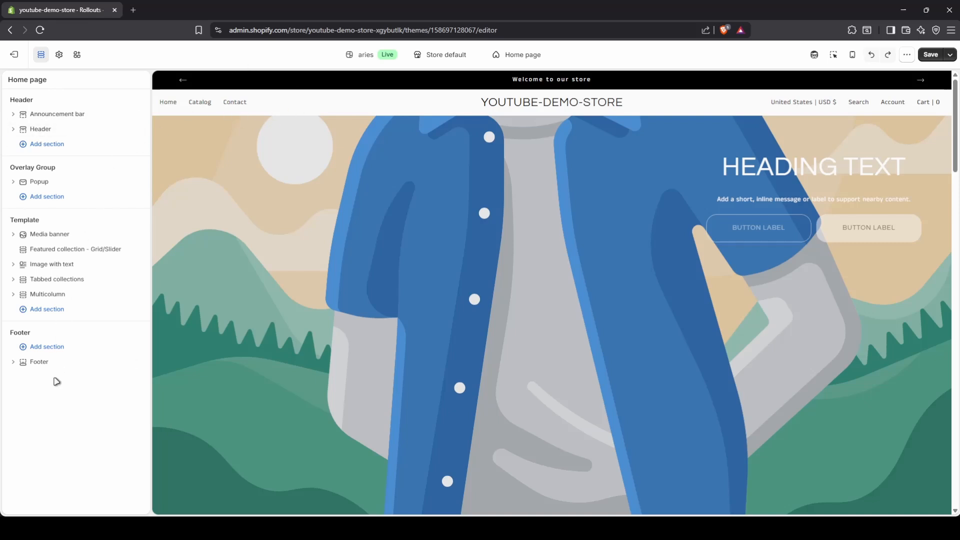
scroll(301, 330, "down", 10)
scroll(298, 338, "down", 10)
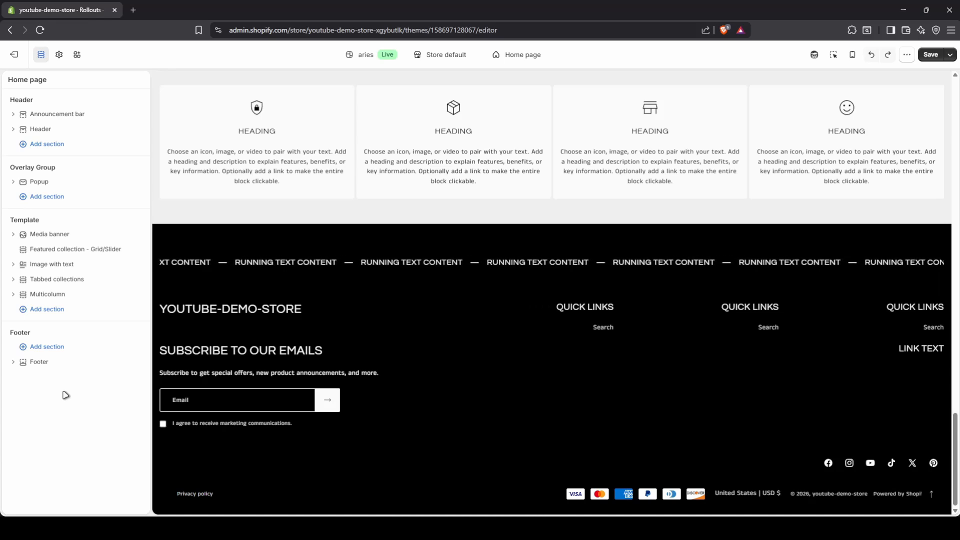
scroll(207, 350, "up", 15)
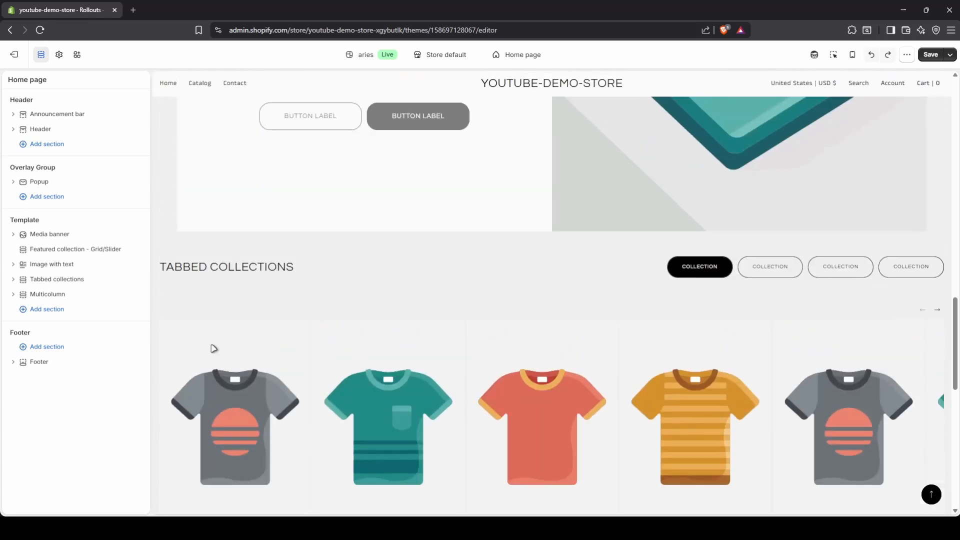
scroll(212, 346, "up", 5)
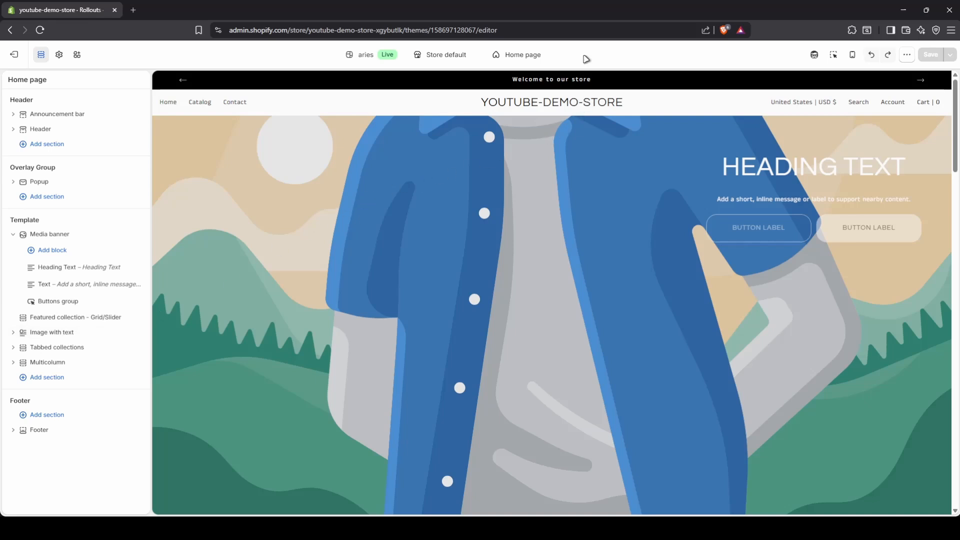
Open the Default product template, look over its sections and return to the Home page template.
left_click(524, 59)
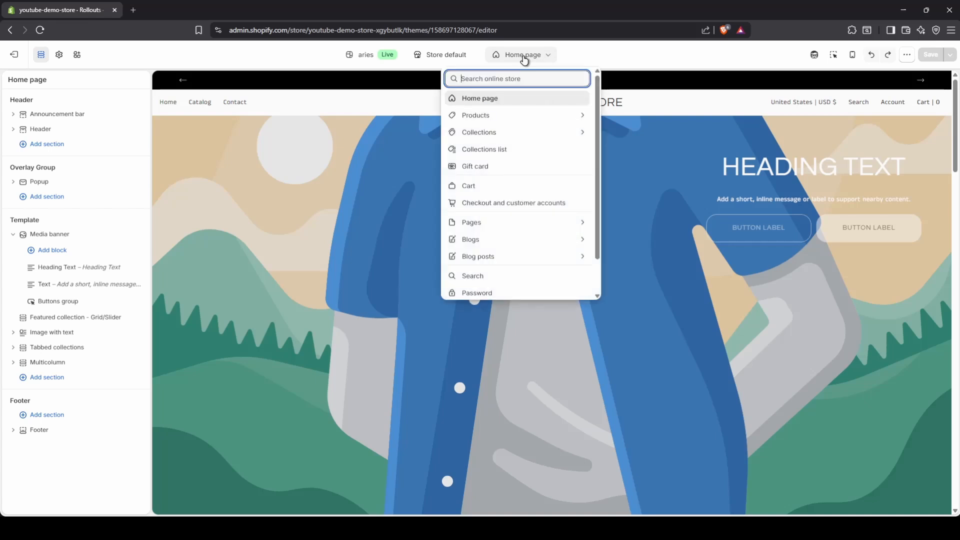
left_click(514, 116)
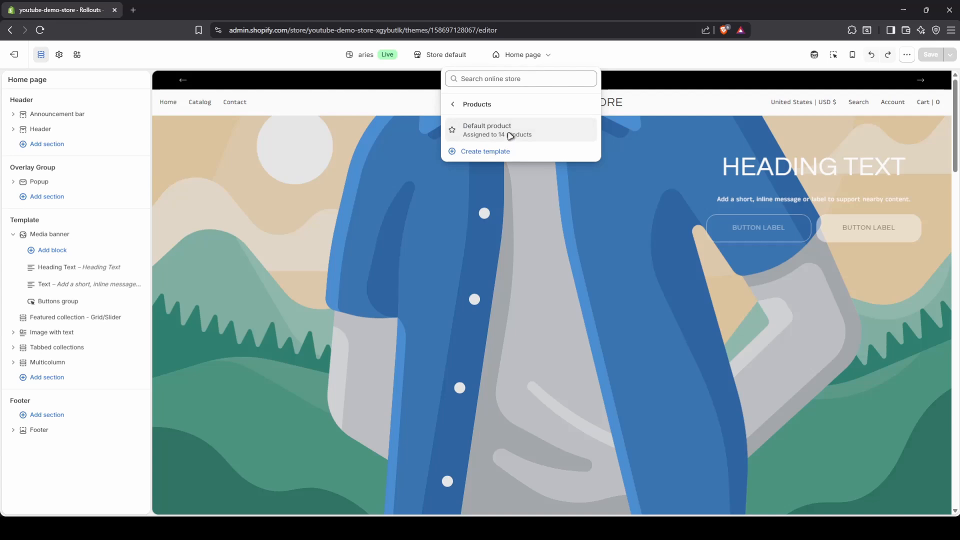
left_click(506, 132)
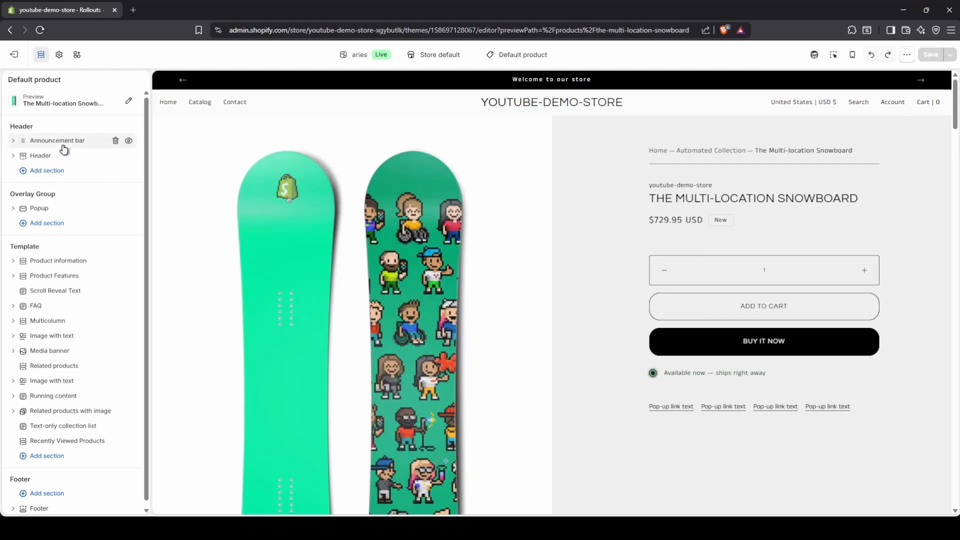
scroll(72, 294, "down", 1)
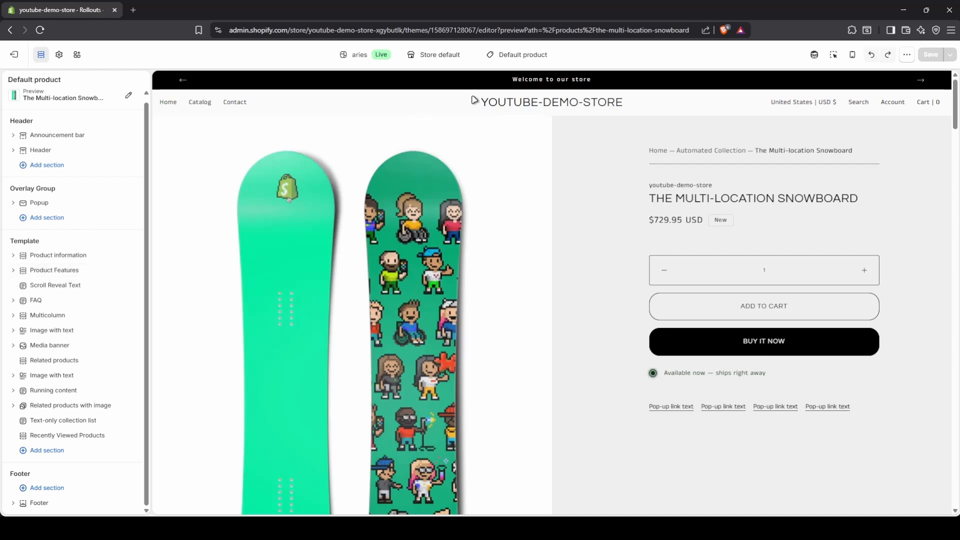
left_click(537, 57)
left_click(515, 99)
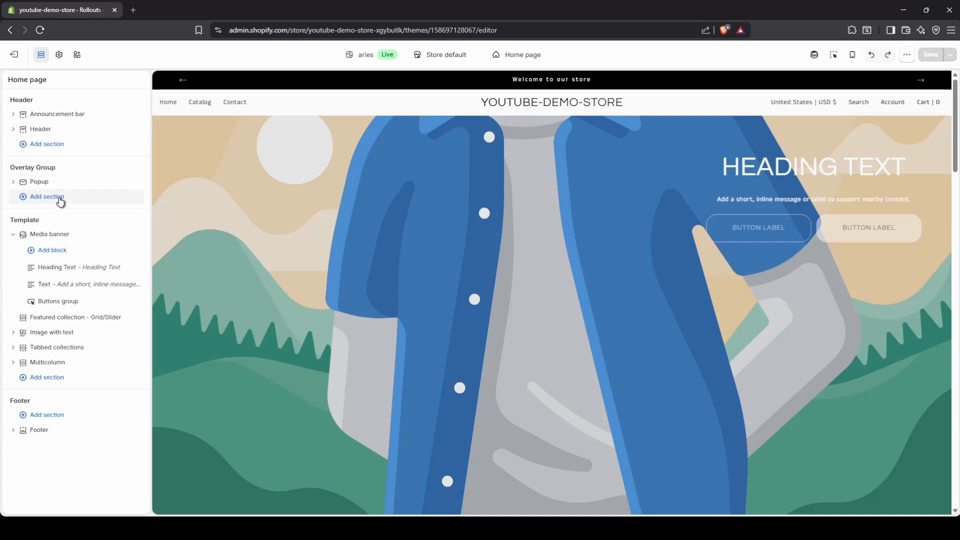
Open the Media banner section's settings and look through its media, effects, content and mobile layout options.
left_click(91, 235)
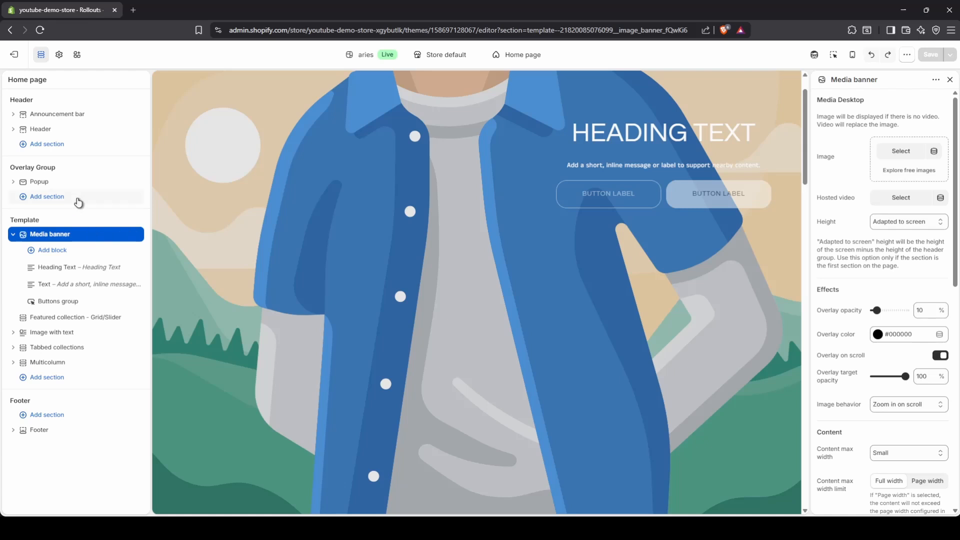
left_click(71, 235)
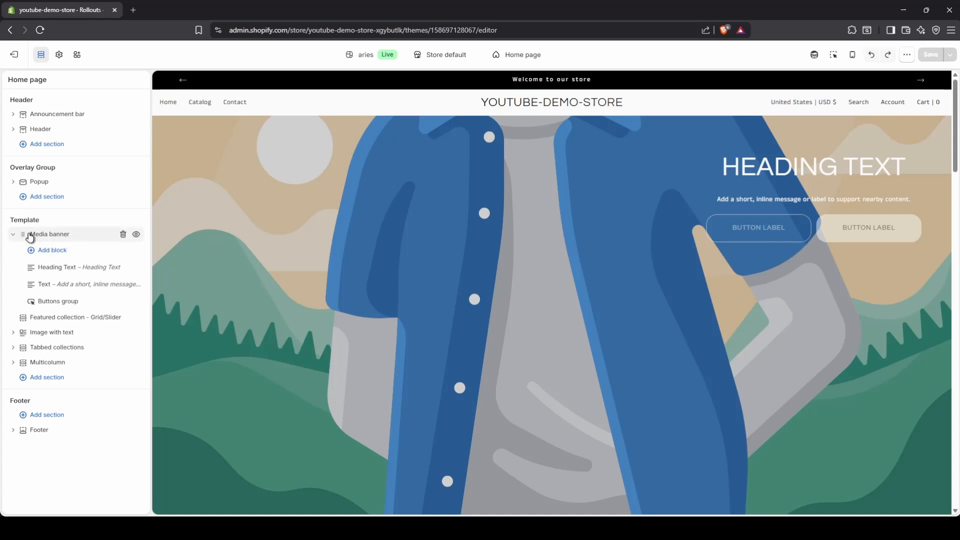
left_click(79, 241)
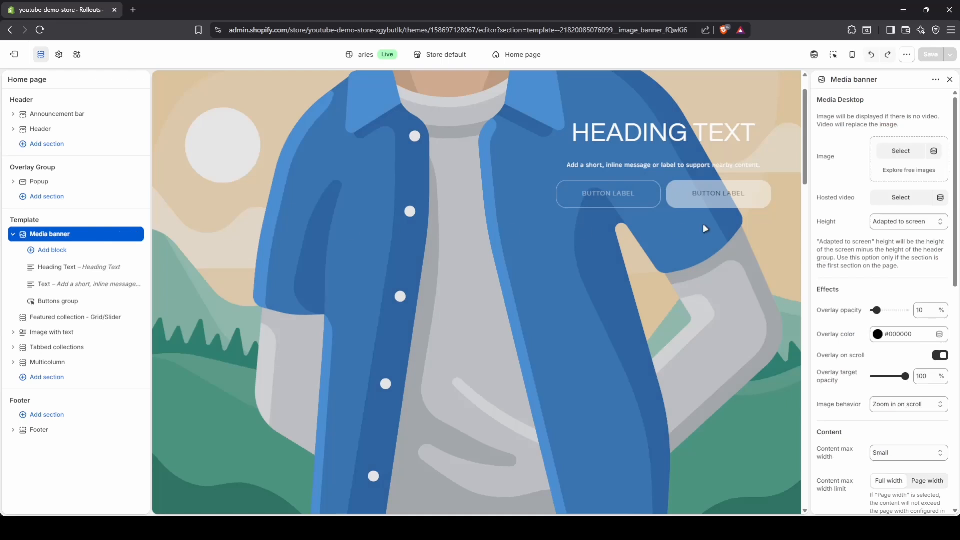
scroll(899, 230, "down", 5)
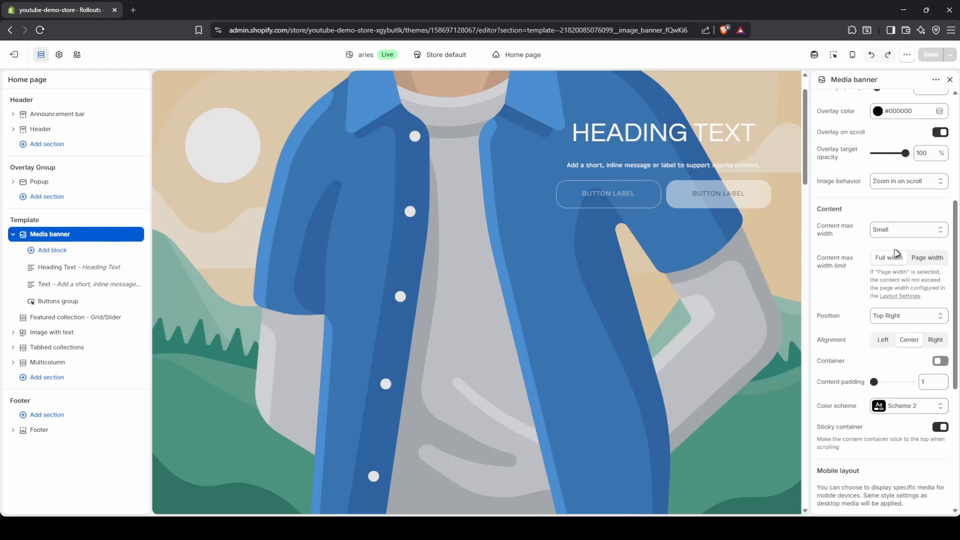
scroll(879, 272, "down", 7)
scroll(887, 275, "up", 8)
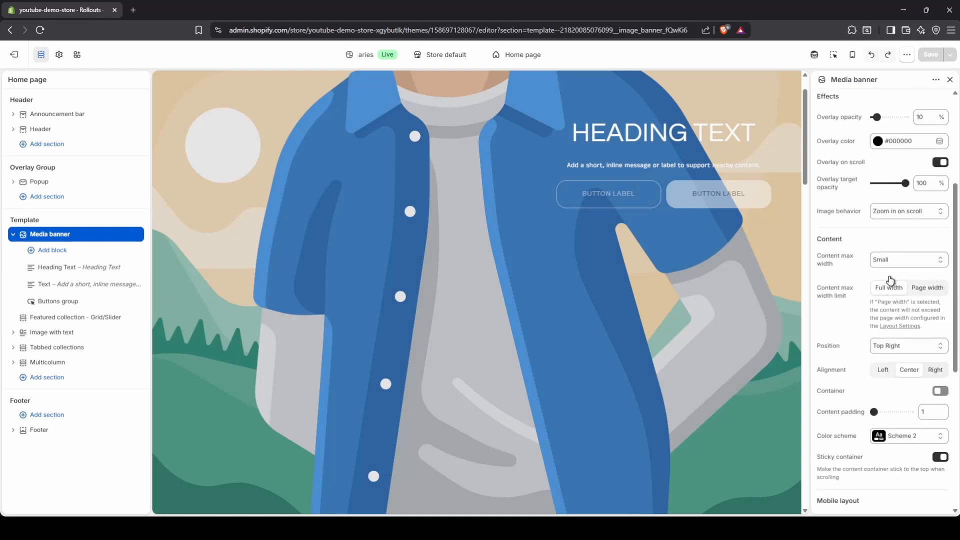
scroll(890, 280, "up", 4)
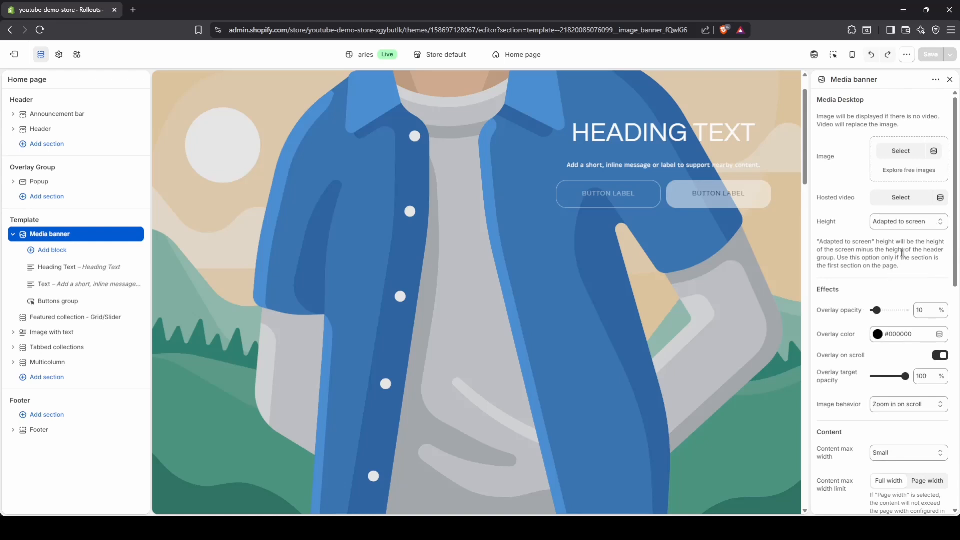
Set the Media banner's desktop image to the library photo of the jumping snowboarder and check it in the preview.
left_click(909, 155)
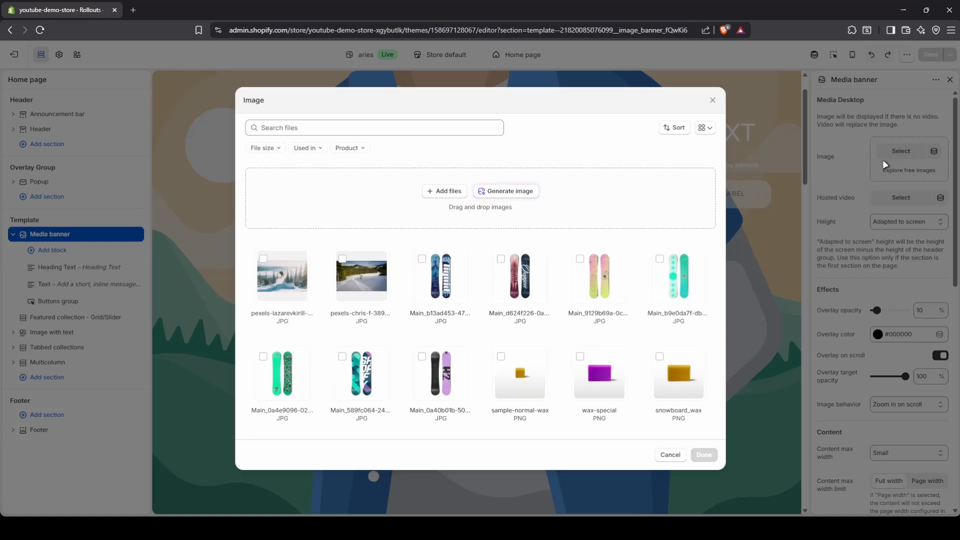
left_click(282, 278)
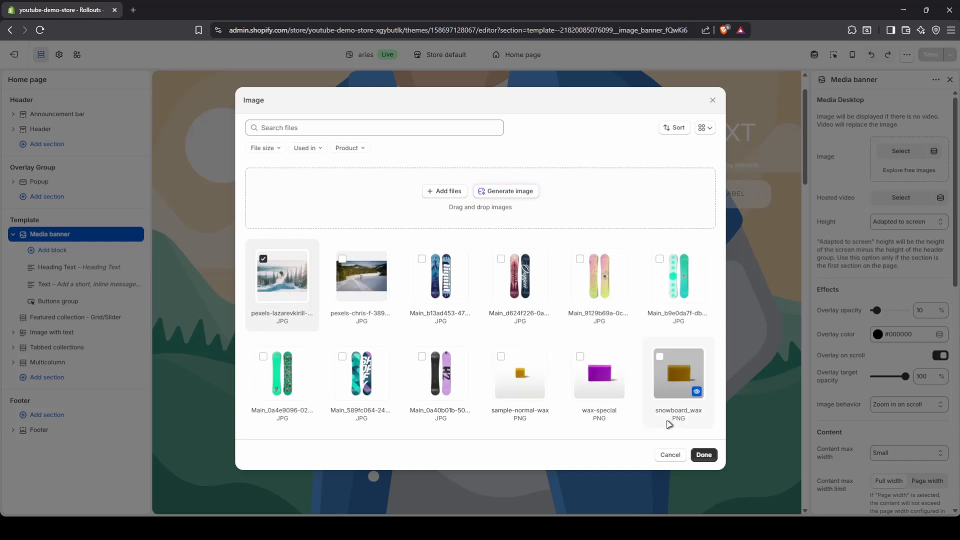
left_click(703, 455)
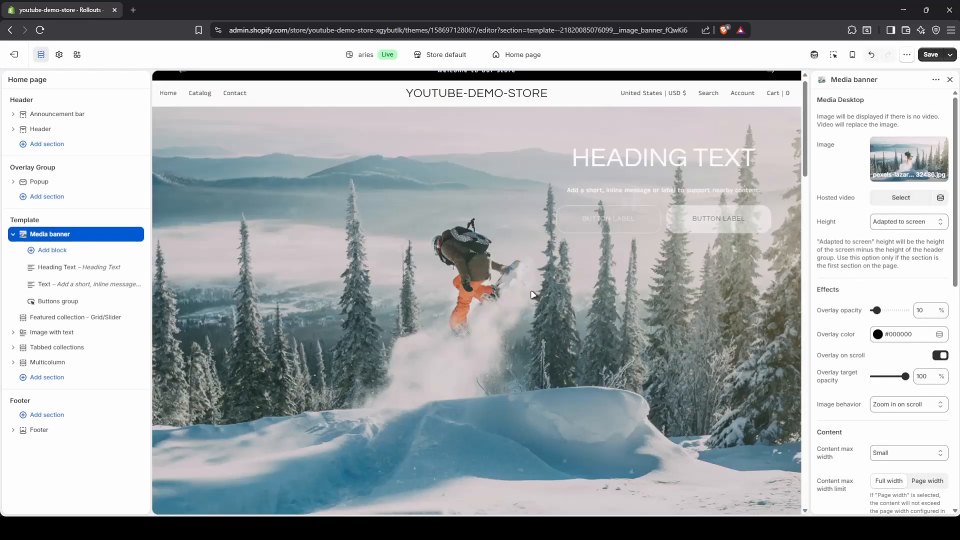
scroll(567, 300, "down", 3)
scroll(564, 306, "up", 3)
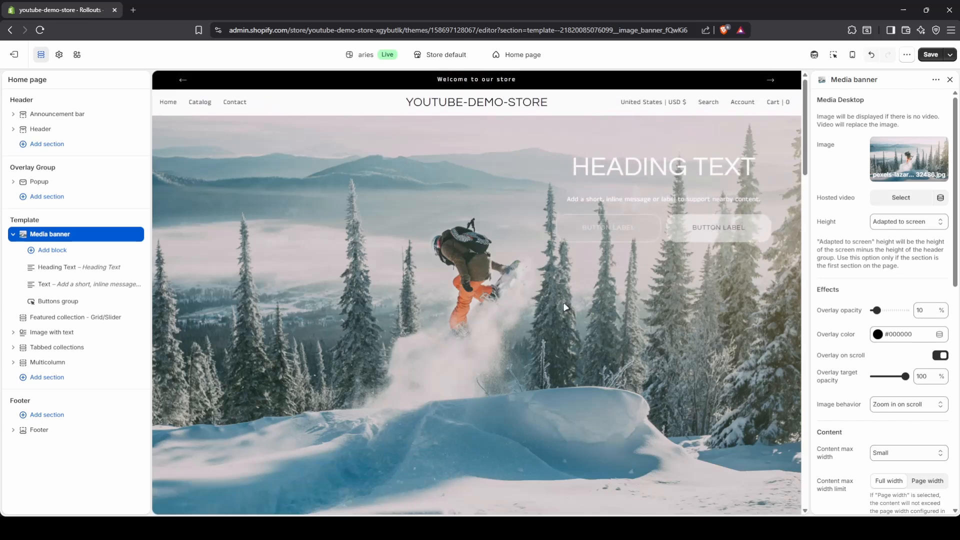
Set the Media banner's height to Medium and its overlay opacity to 60%.
left_click(906, 229)
left_click(903, 263)
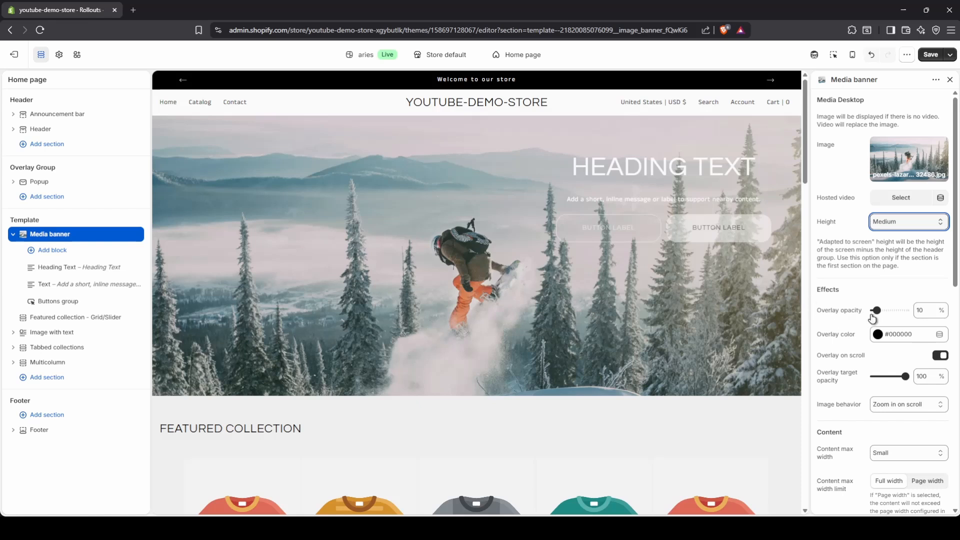
left_click_drag(875, 310, 893, 310)
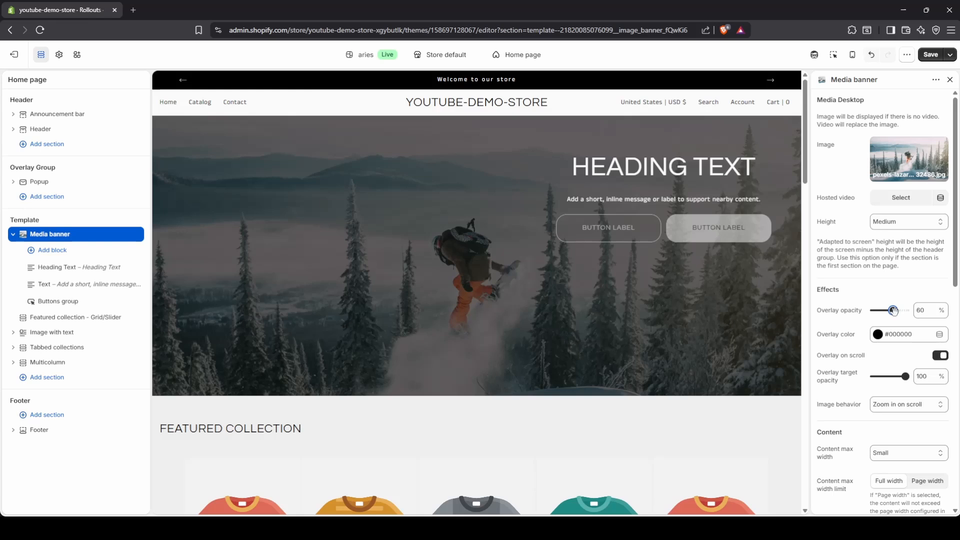
Open the Featured collection - Grid/Slider section's settings and assign the Automated Collection to it.
scroll(606, 315, "down", 5)
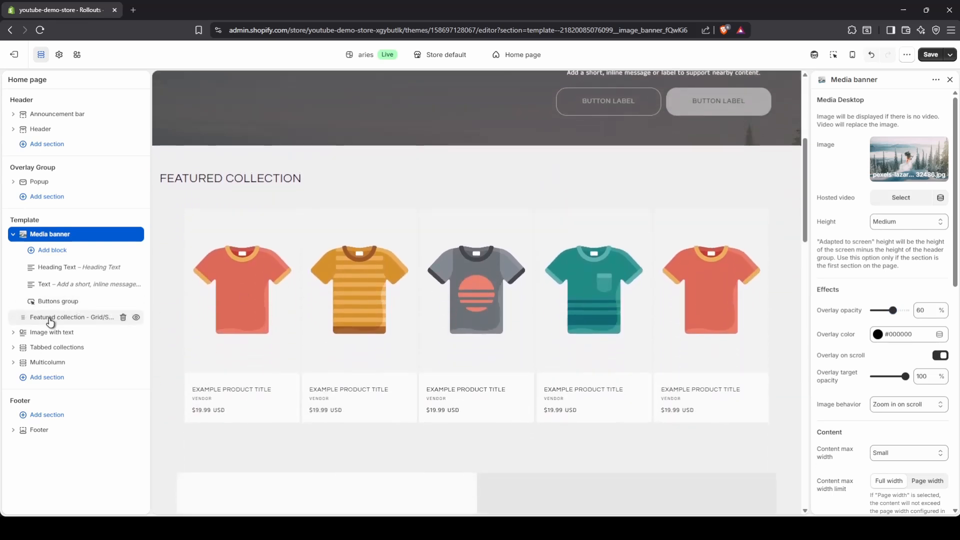
left_click(50, 320)
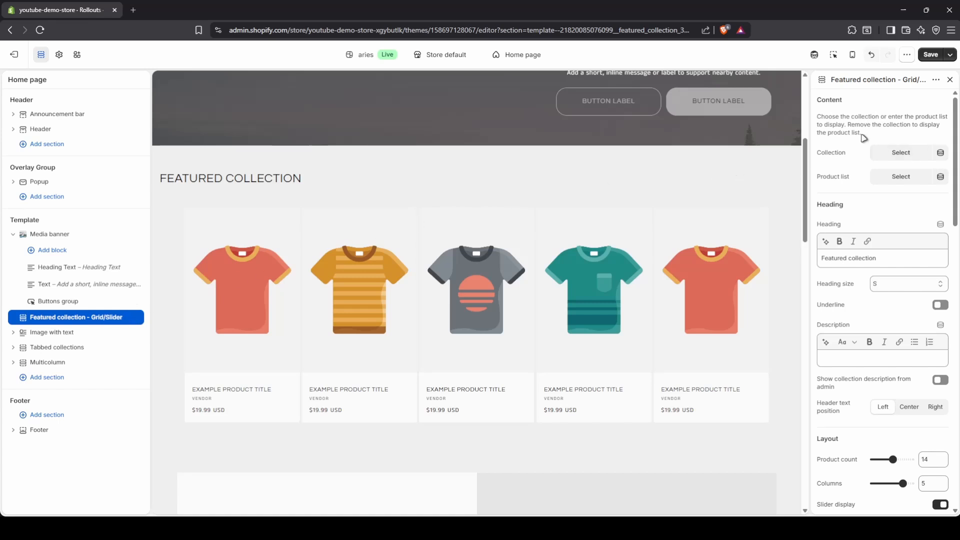
scroll(864, 138, "down", 6)
scroll(845, 175, "up", 6)
left_click(895, 159)
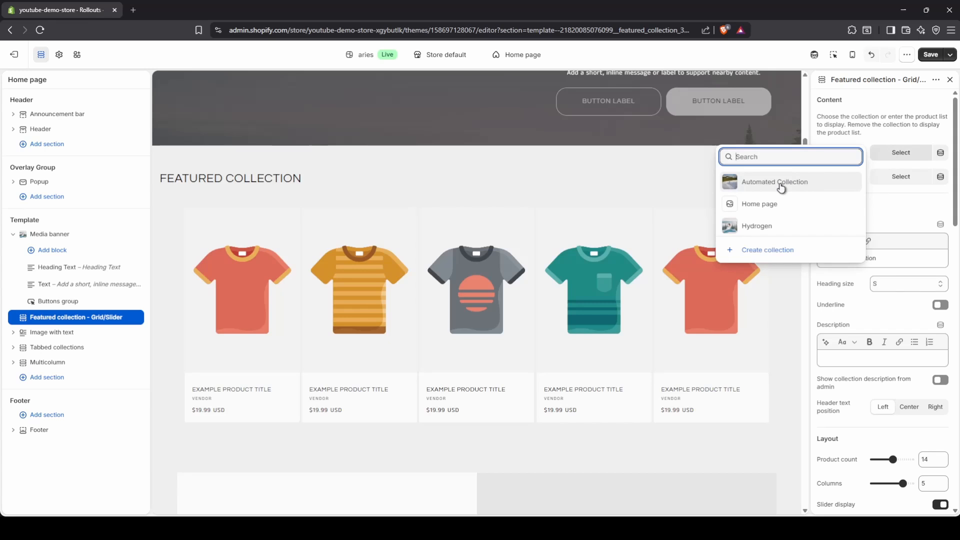
left_click(780, 188)
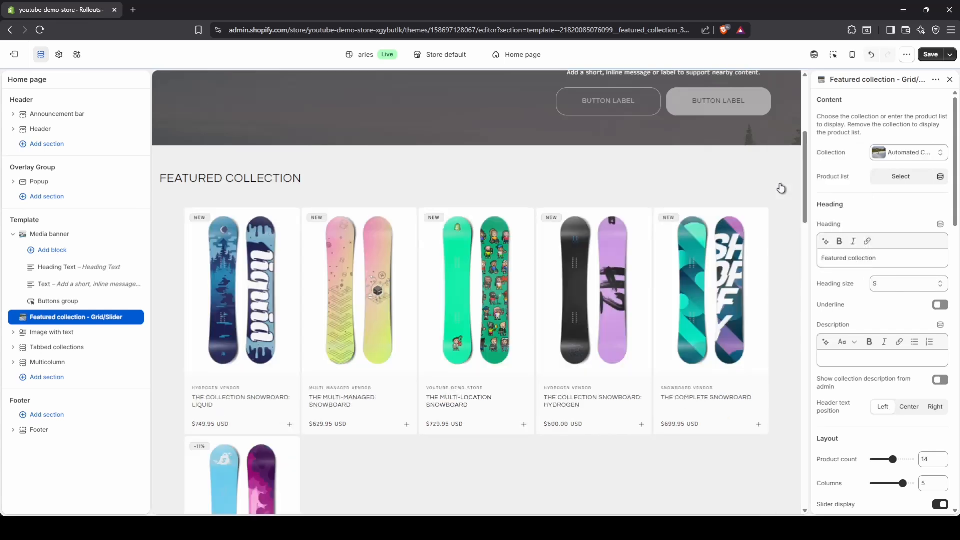
Shorten the featured collection's heading to "Featured" and set its layout to 6 columns.
scroll(781, 188, "down", 1)
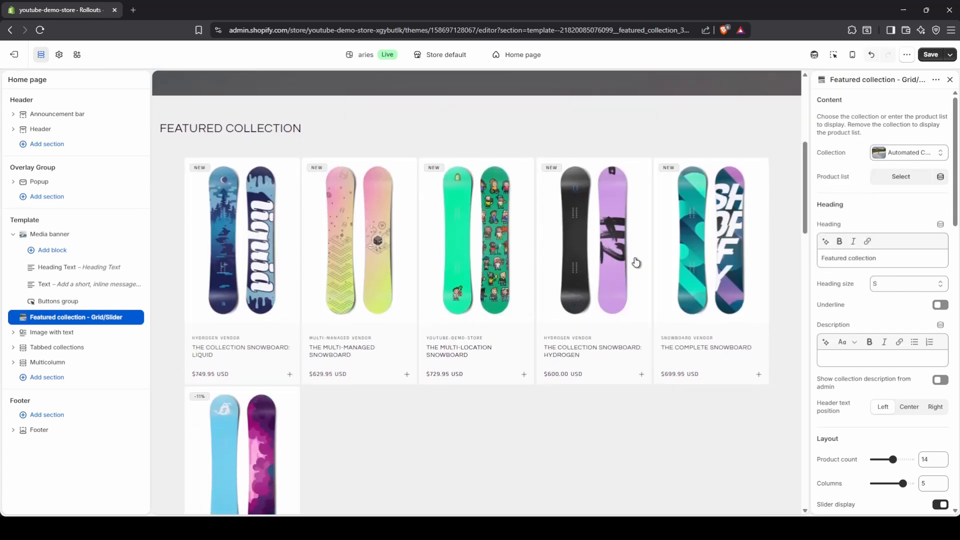
scroll(884, 220, "down", 2)
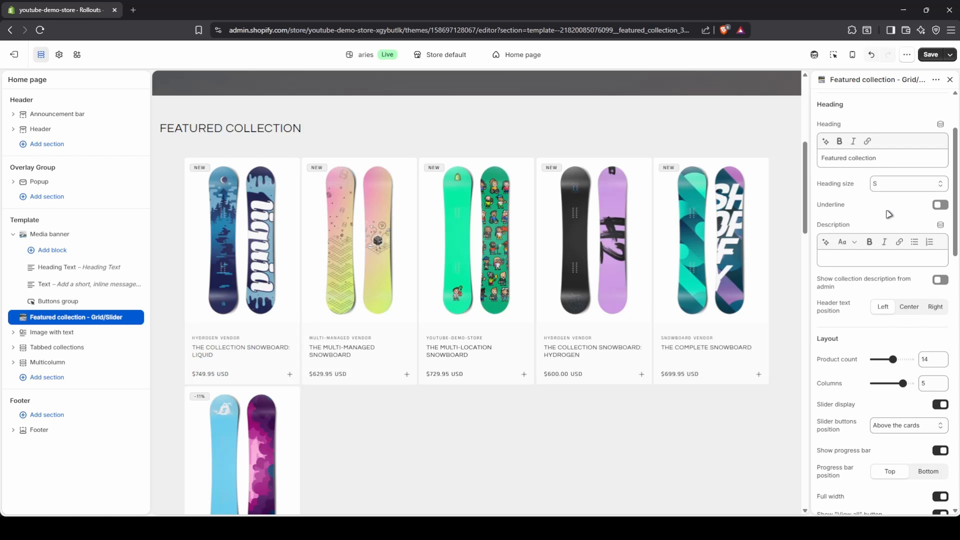
scroll(889, 214, "up", 1)
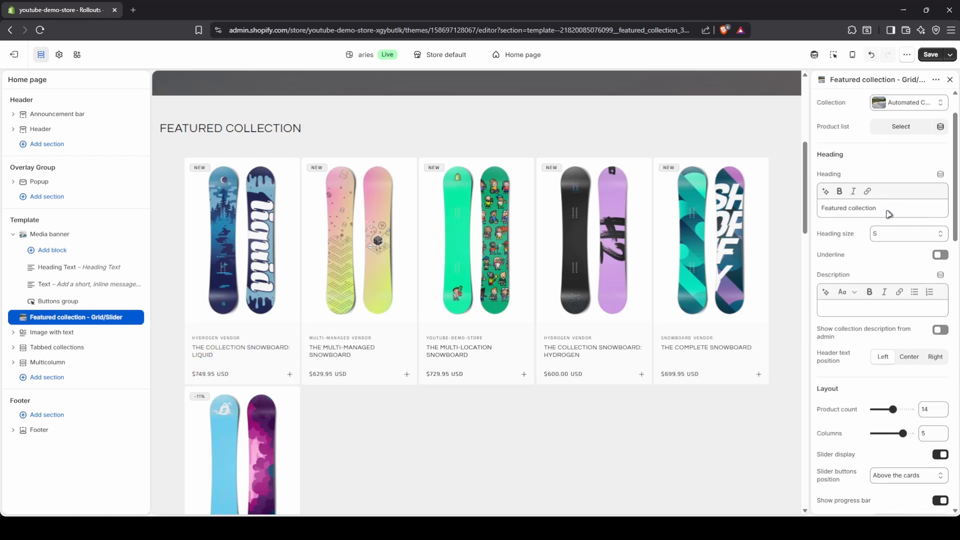
scroll(749, 244, "up", 2)
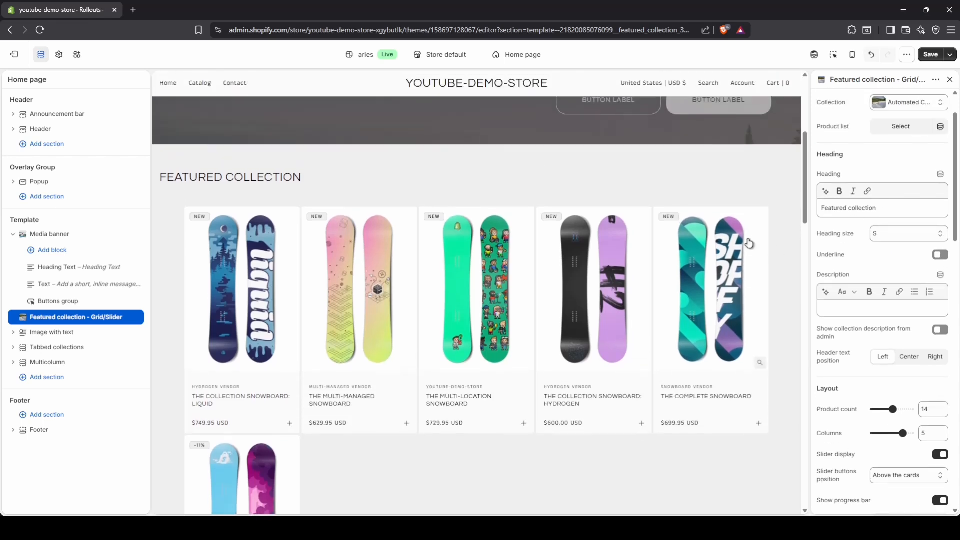
left_click_drag(875, 210, 854, 210)
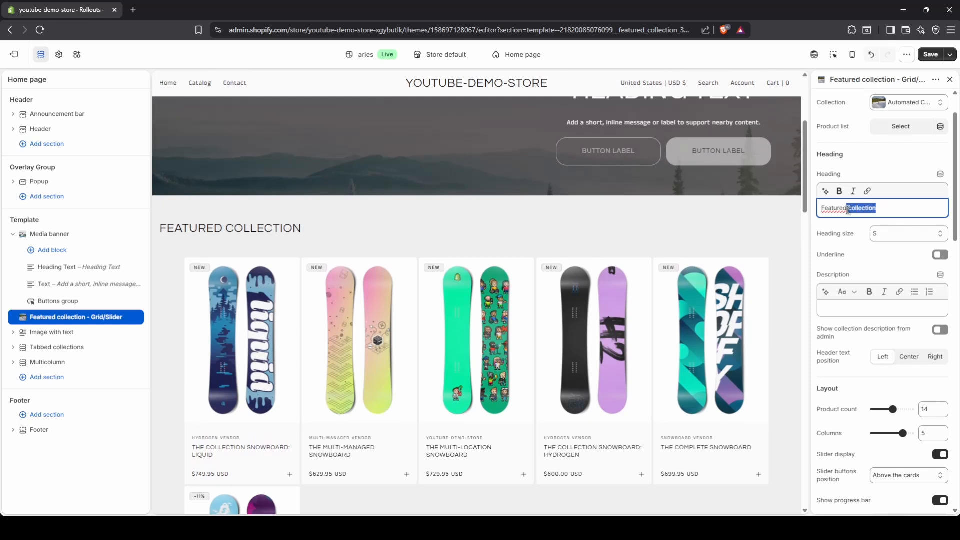
key("BackSpace")
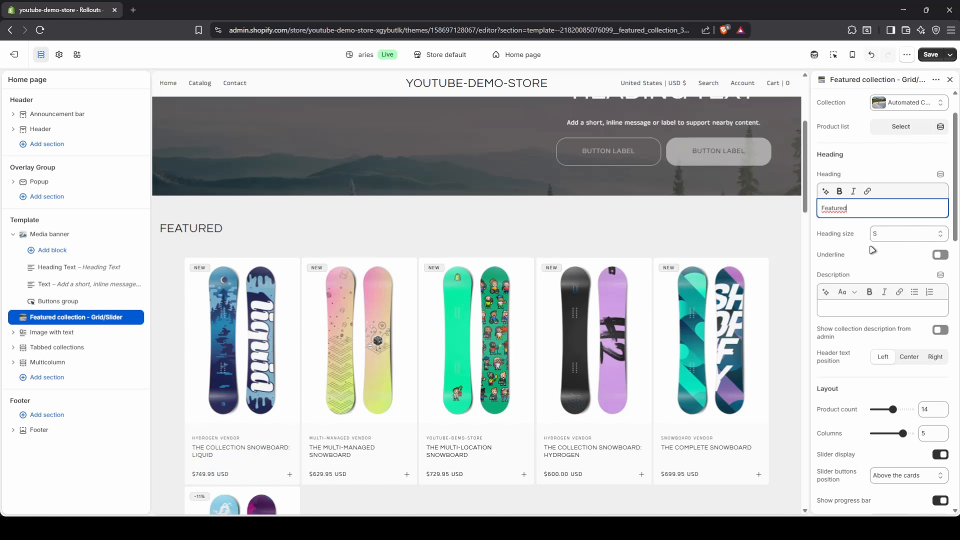
scroll(872, 249, "down", 3)
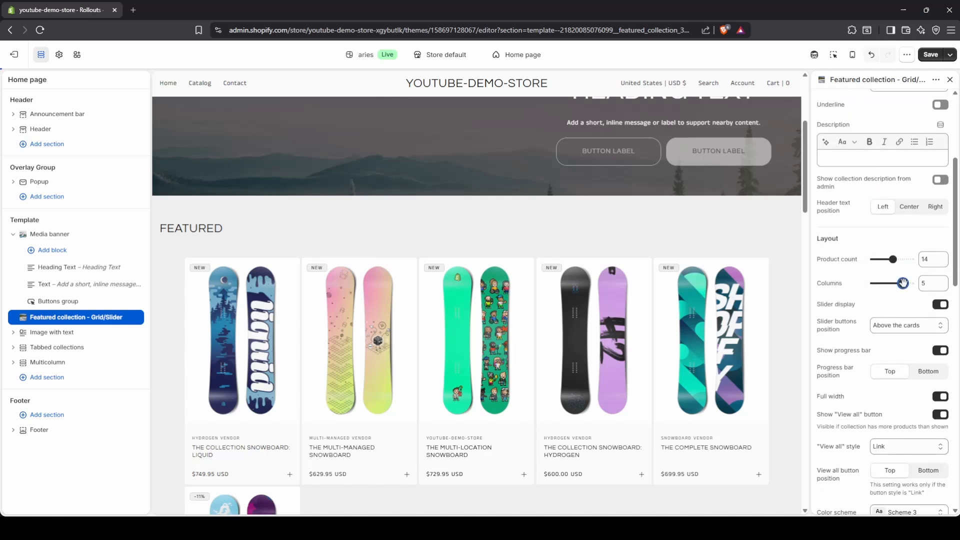
left_click_drag(903, 283, 909, 283)
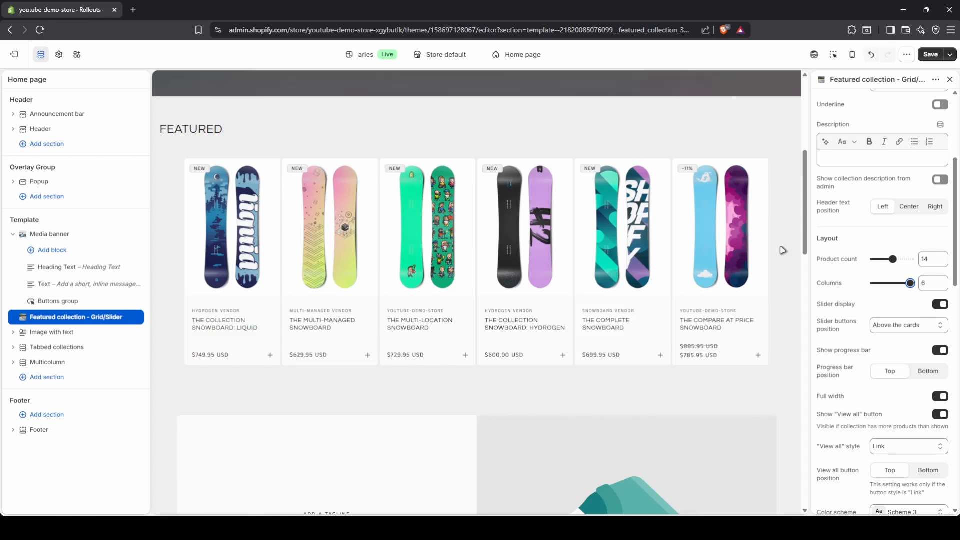
Duplicate the Featured collection - Grid/Slider section and compare both copies in the preview.
right_click(58, 322)
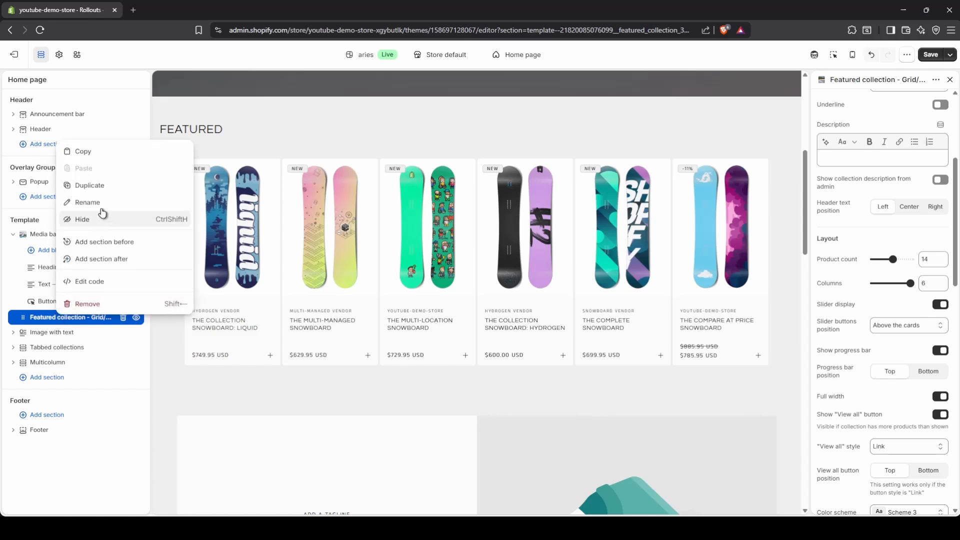
left_click(112, 193)
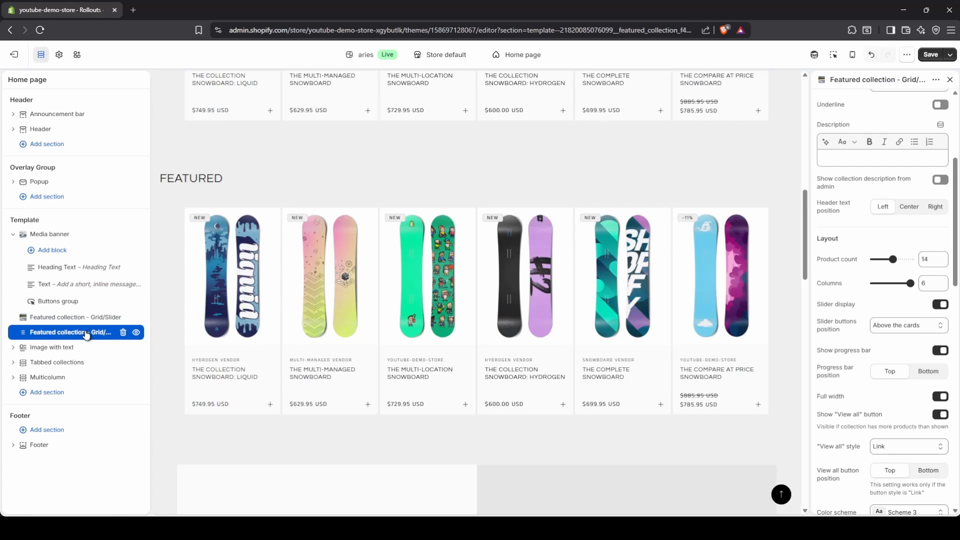
scroll(293, 330, "up", 5)
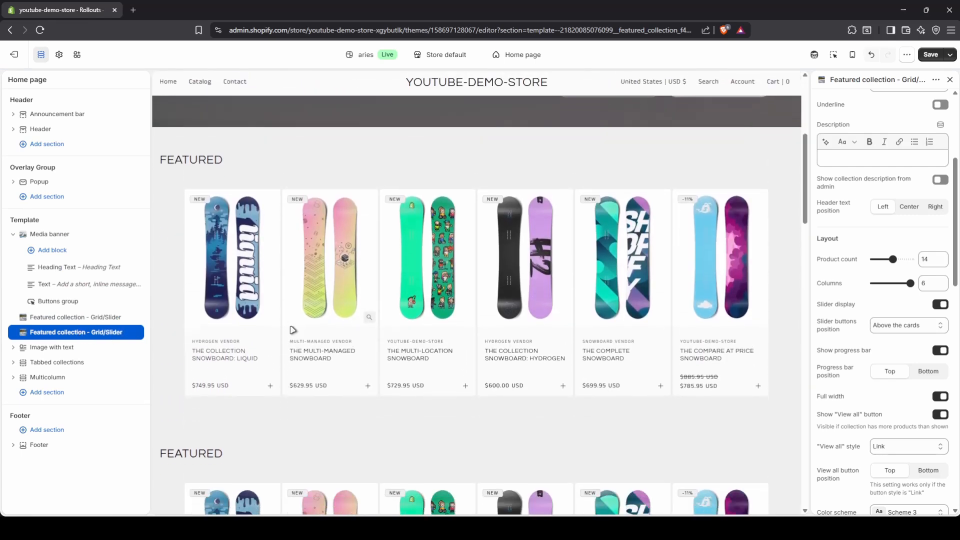
scroll(458, 321, "down", 6)
Remove the Automated Collection from the duplicated featured collection section.
scroll(882, 232, "up", 5)
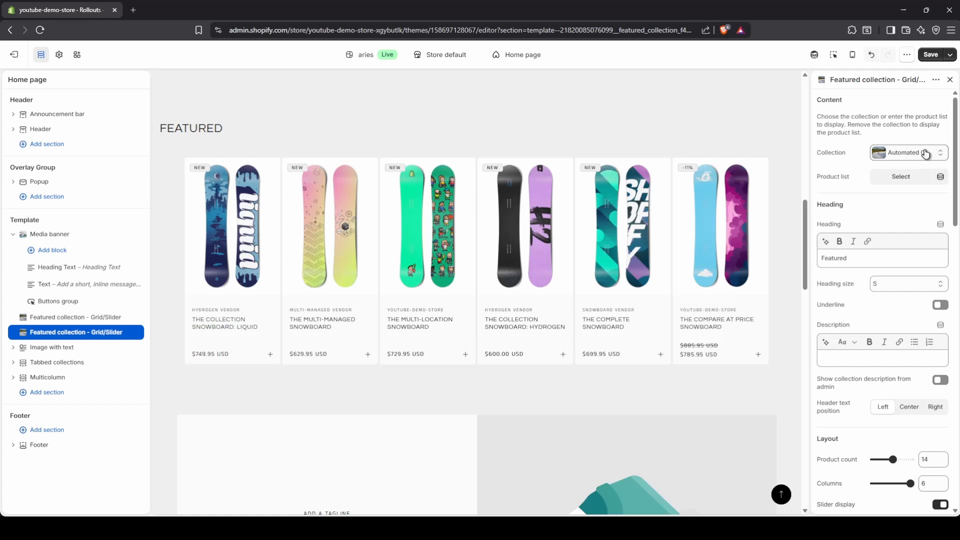
left_click(925, 153)
left_click(879, 223)
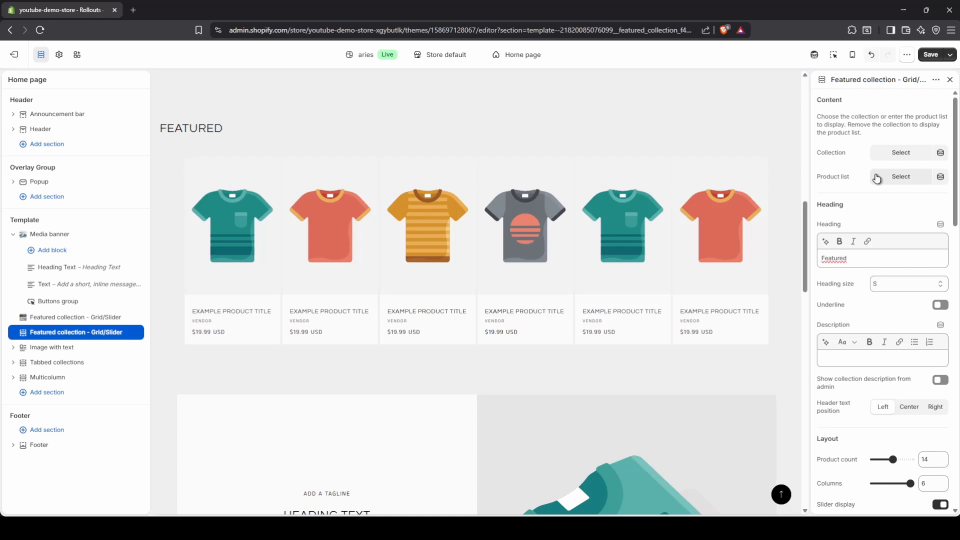
Fill the duplicated section's product list with the snowboard products, from The 3p Fulfilled Snowboard to The Videographer Snowboard.
left_click(897, 177)
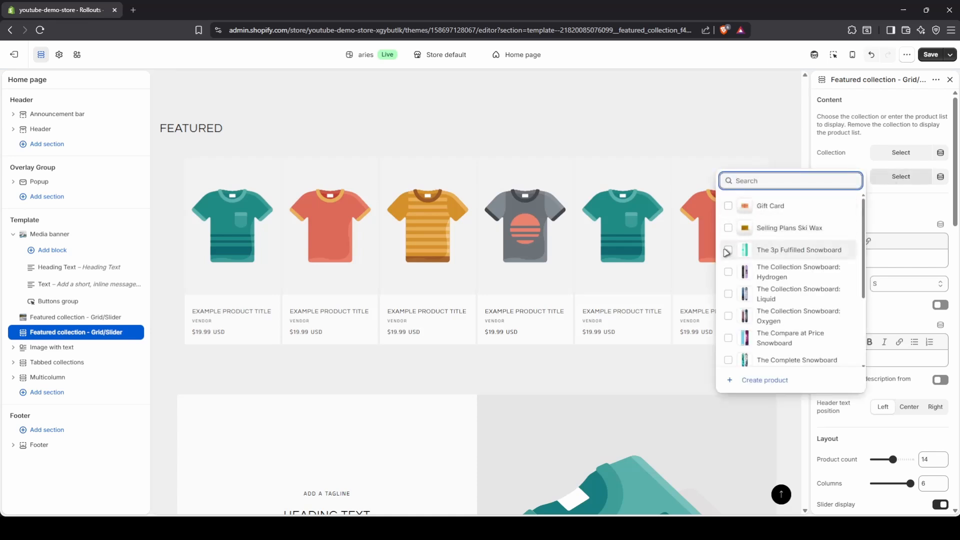
left_click(727, 249)
left_click(728, 293)
scroll(730, 294, "down", 1)
left_click(728, 221)
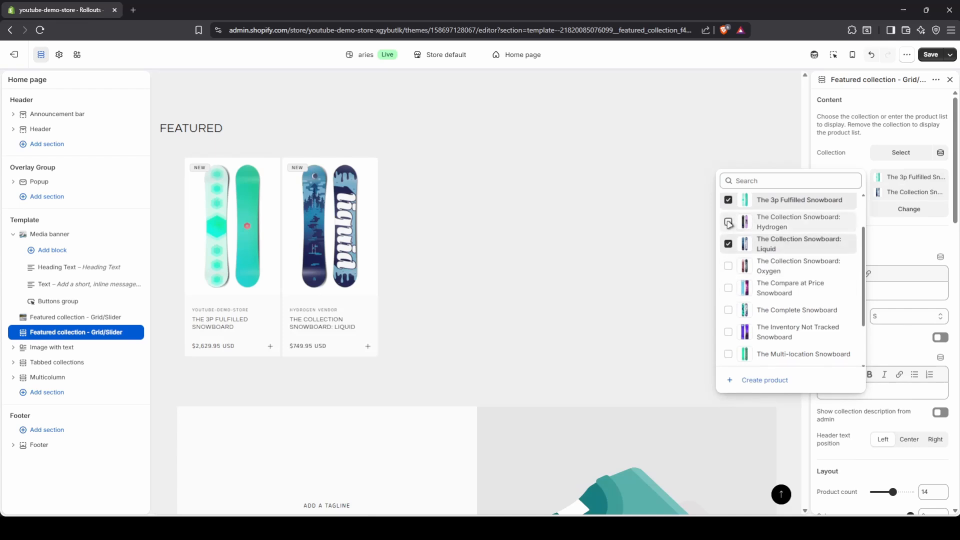
left_click(728, 266)
left_click(728, 288)
left_click(728, 310)
left_click(727, 332)
left_click(728, 354)
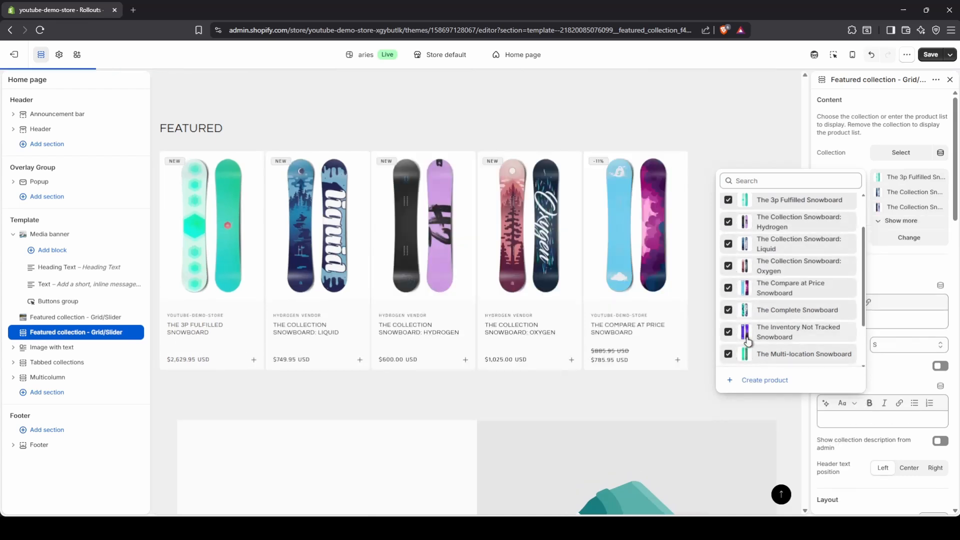
scroll(728, 350, "down", 1)
left_click(728, 311)
left_click(728, 356)
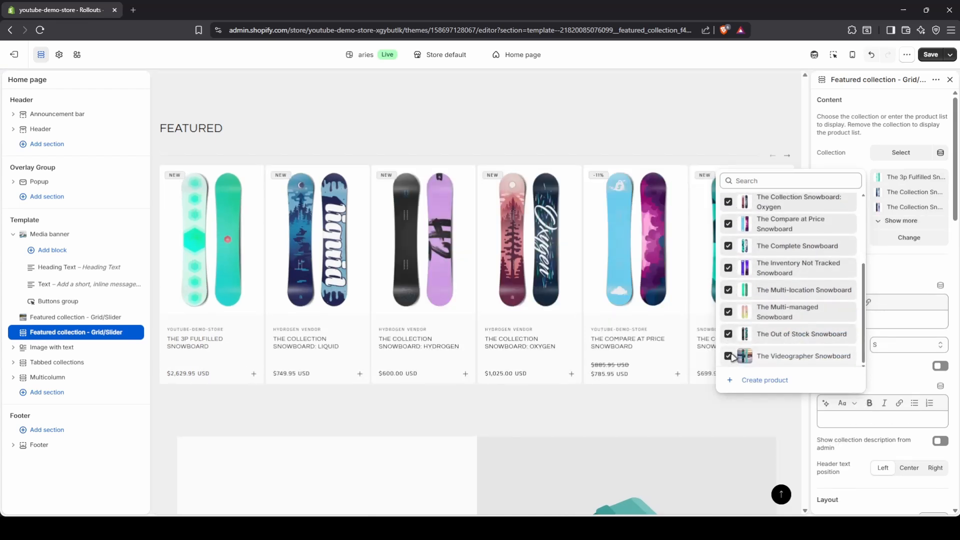
left_click(898, 264)
Change the duplicated section's heading to "Featured heading".
scroll(912, 255, "down", 2)
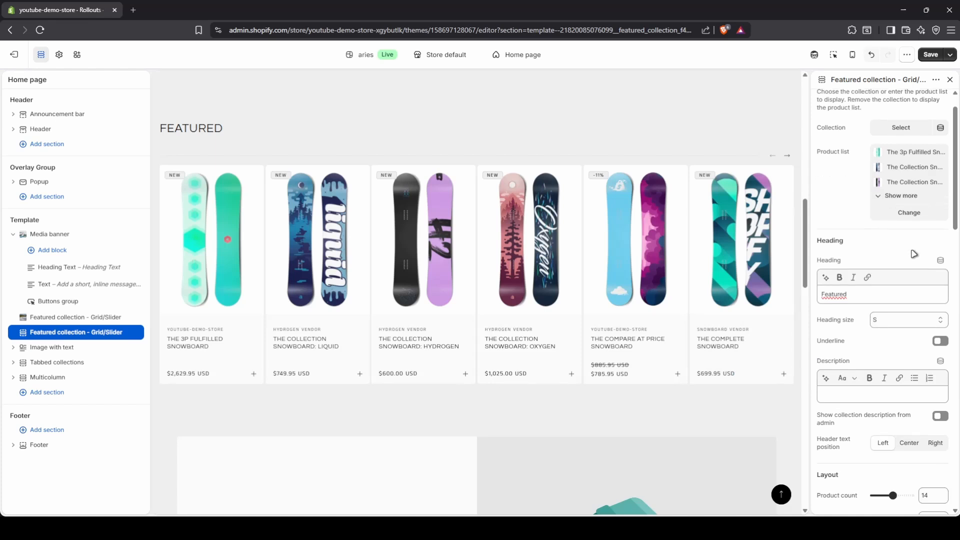
left_click(855, 218)
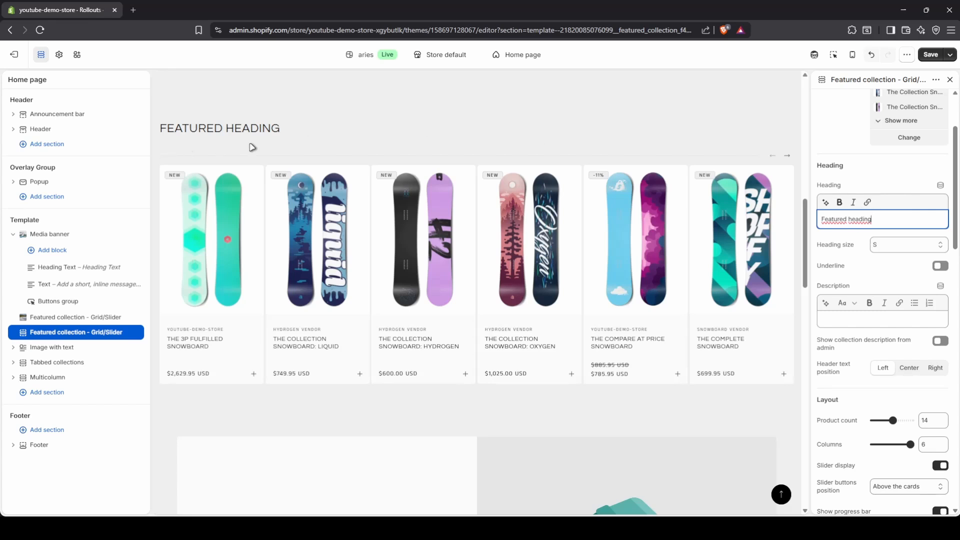
Turn off the slider display for the duplicated featured collection and compare its grid with the original collection in the preview.
scroll(860, 295, "down", 1)
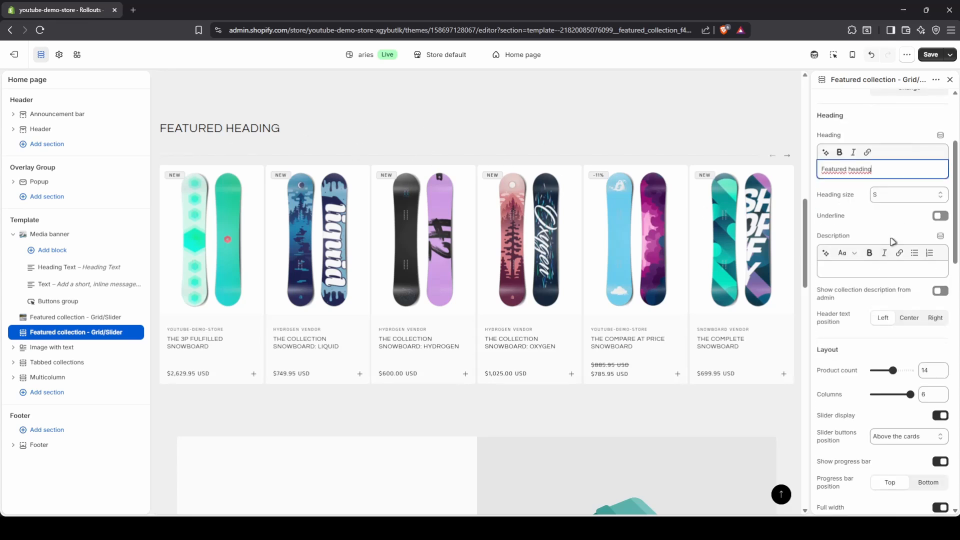
scroll(893, 242, "down", 3)
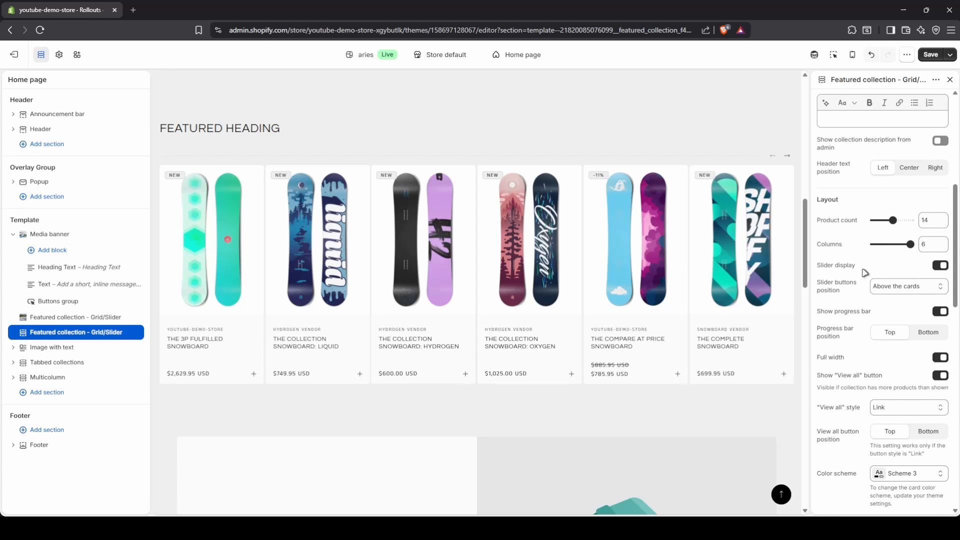
left_click(940, 266)
left_click(939, 265)
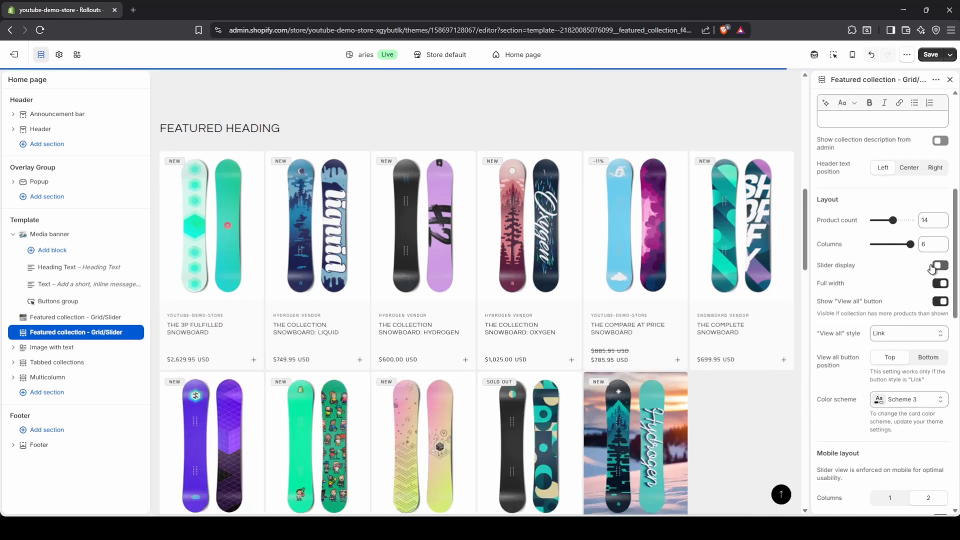
scroll(460, 345, "down", 2)
scroll(461, 345, "down", 2)
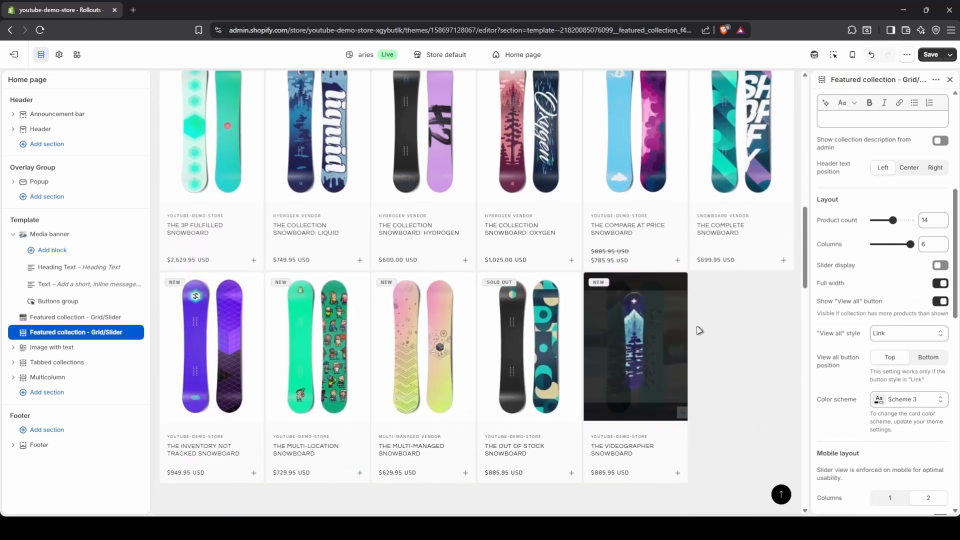
scroll(731, 330, "up", 9)
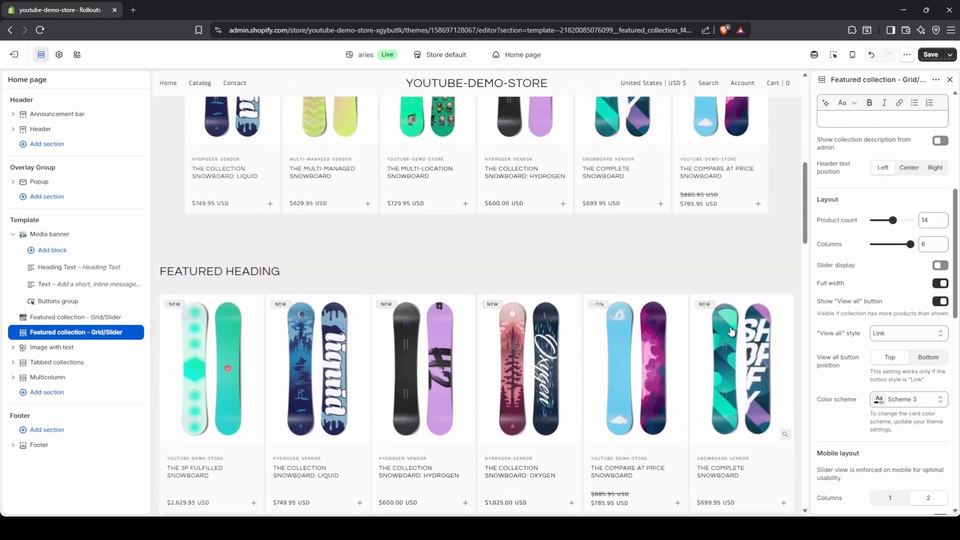
scroll(731, 330, "up", 2)
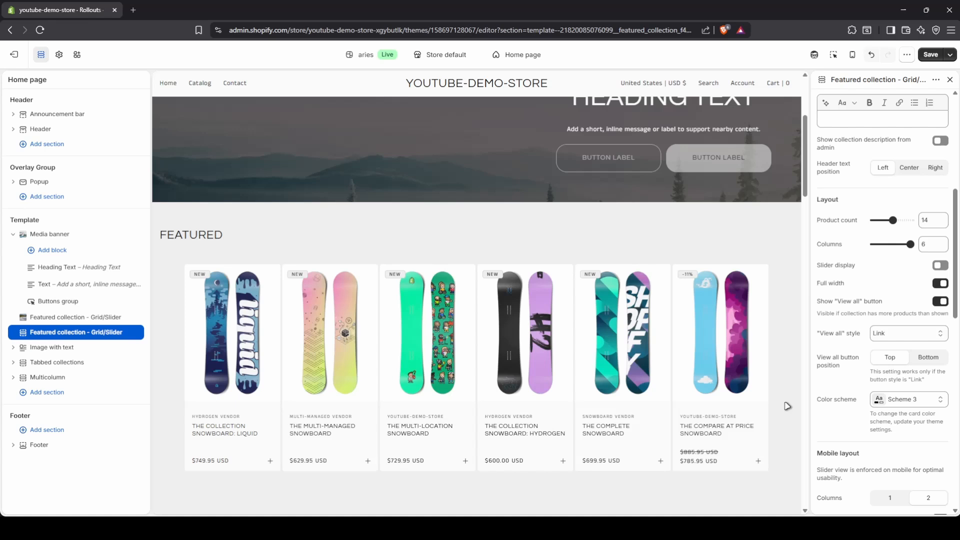
scroll(788, 406, "down", 15)
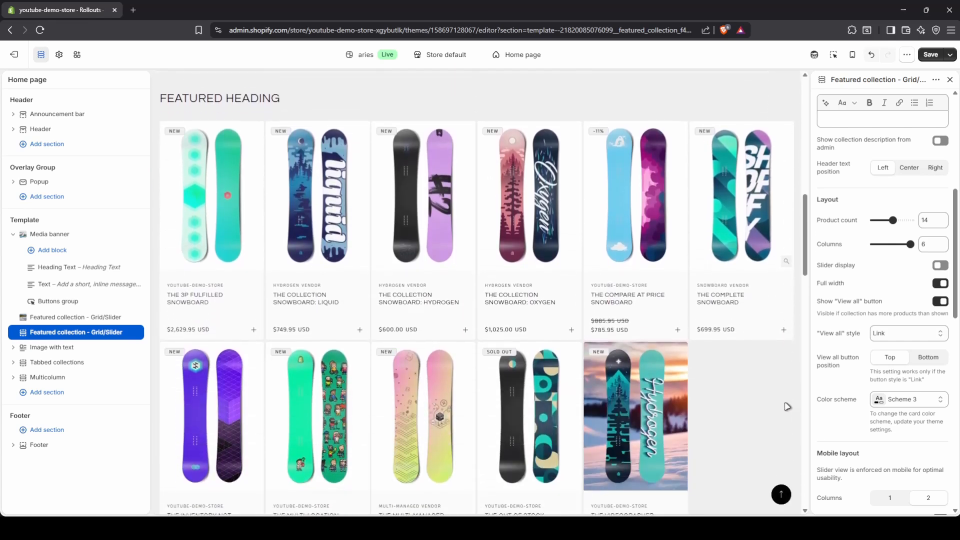
Set the Image with text section's image to the JPG photo of the jumping snowboarder.
scroll(787, 406, "down", 8)
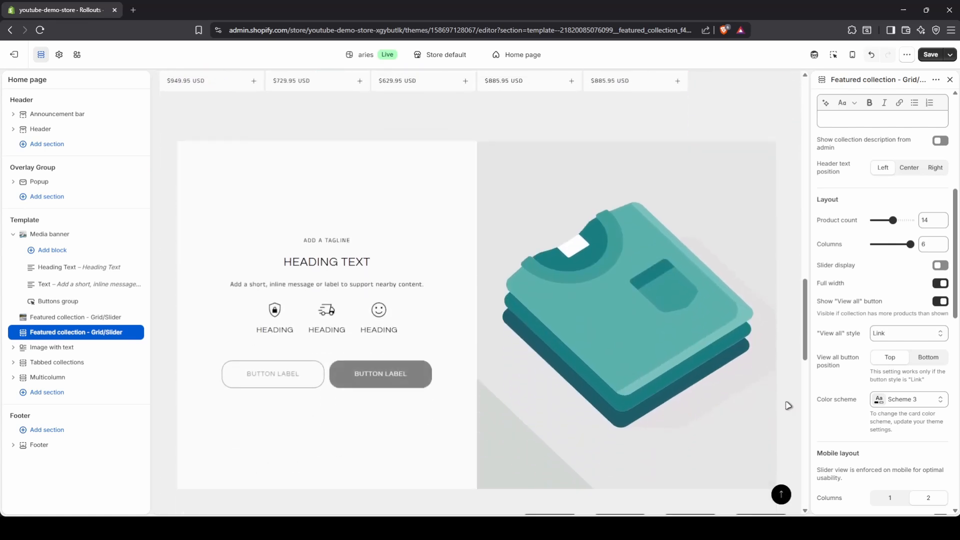
scroll(788, 405, "down", 2)
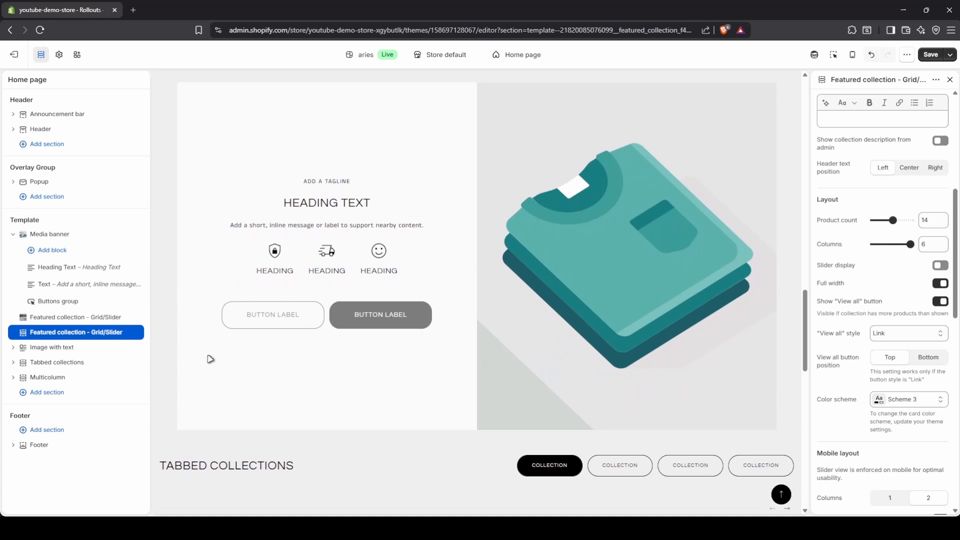
left_click(67, 348)
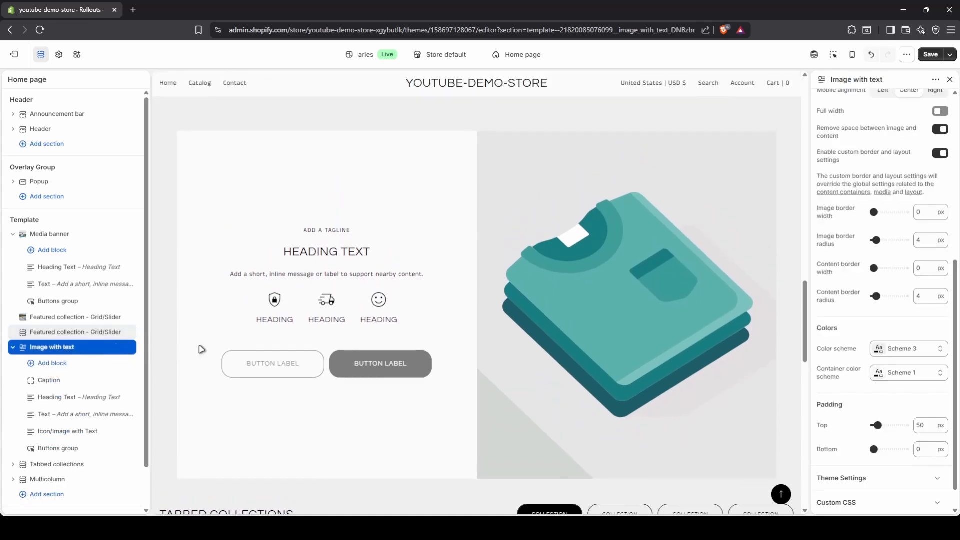
scroll(849, 229, "up", 5)
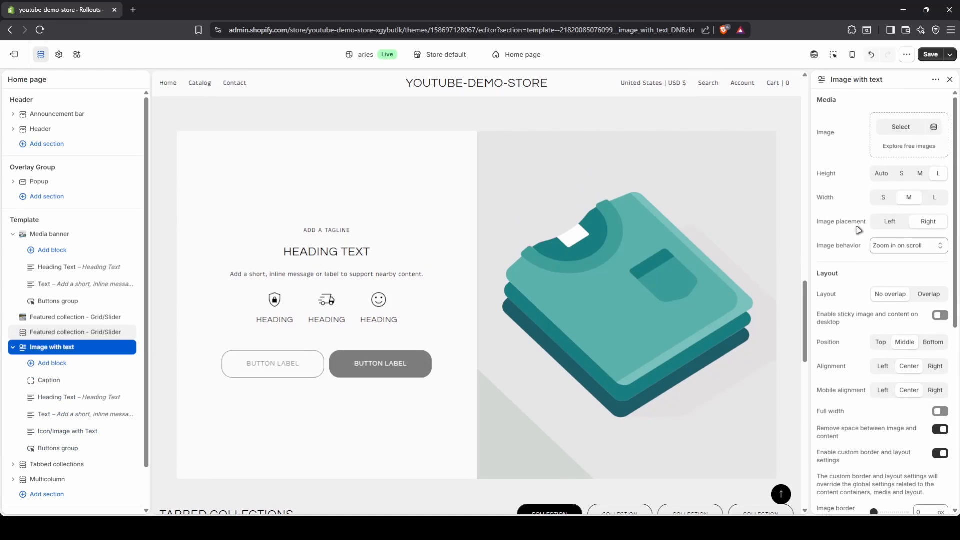
left_click(902, 127)
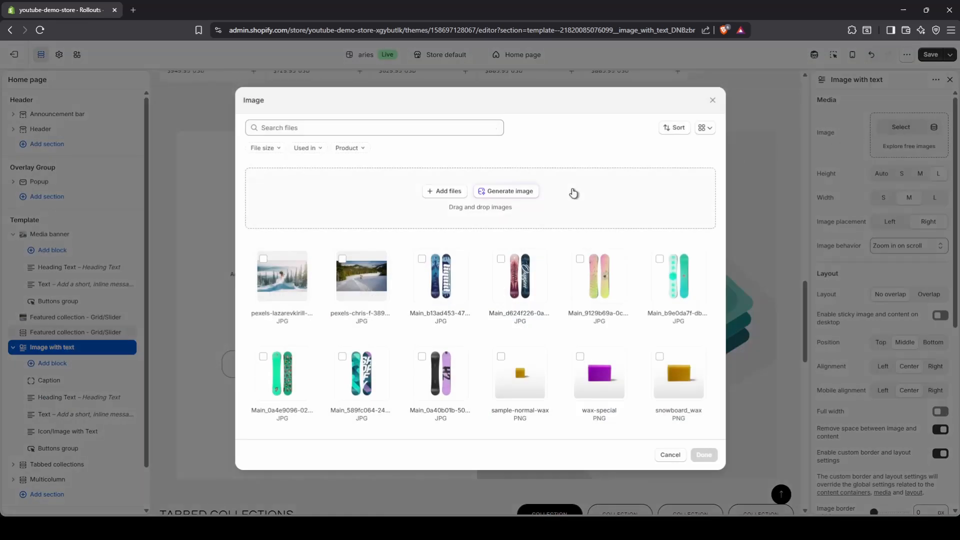
left_click(595, 385)
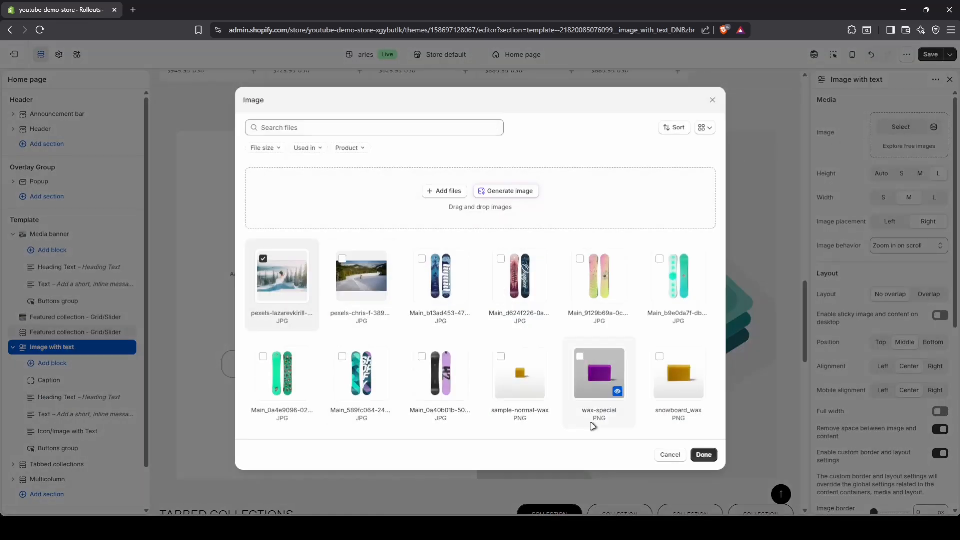
left_click(703, 455)
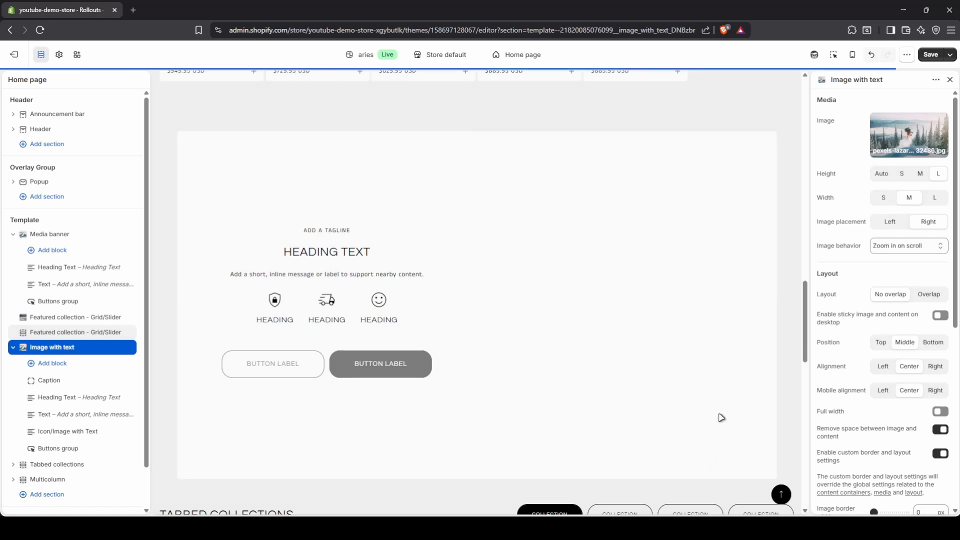
Set the Image with text section's image placement to Left and its content alignment to Left.
left_click(889, 223)
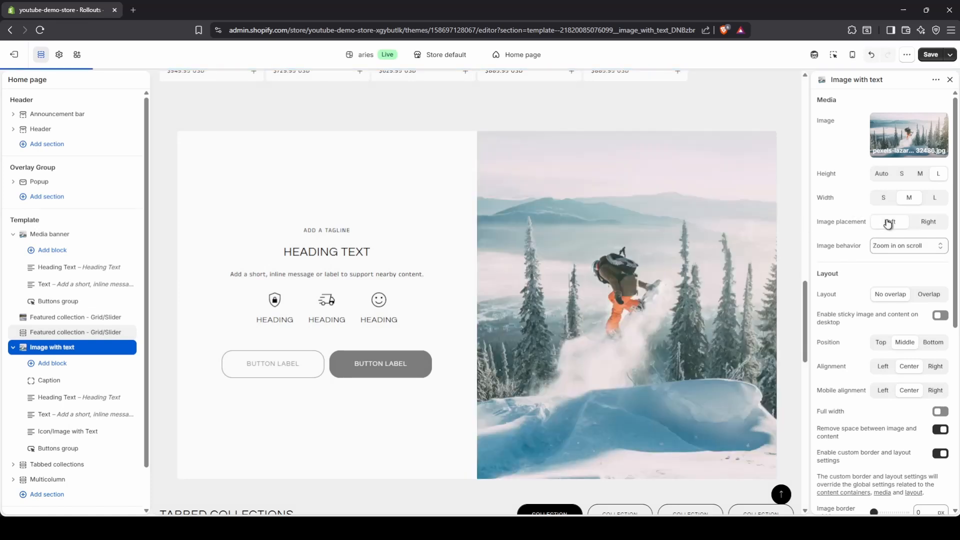
left_click(885, 371)
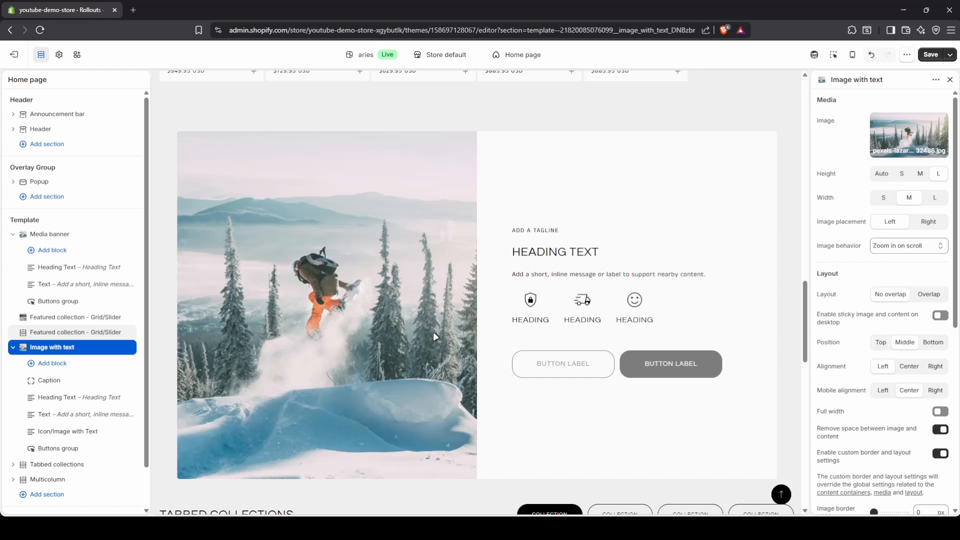
scroll(435, 337, "up", 5)
scroll(435, 337, "down", 6)
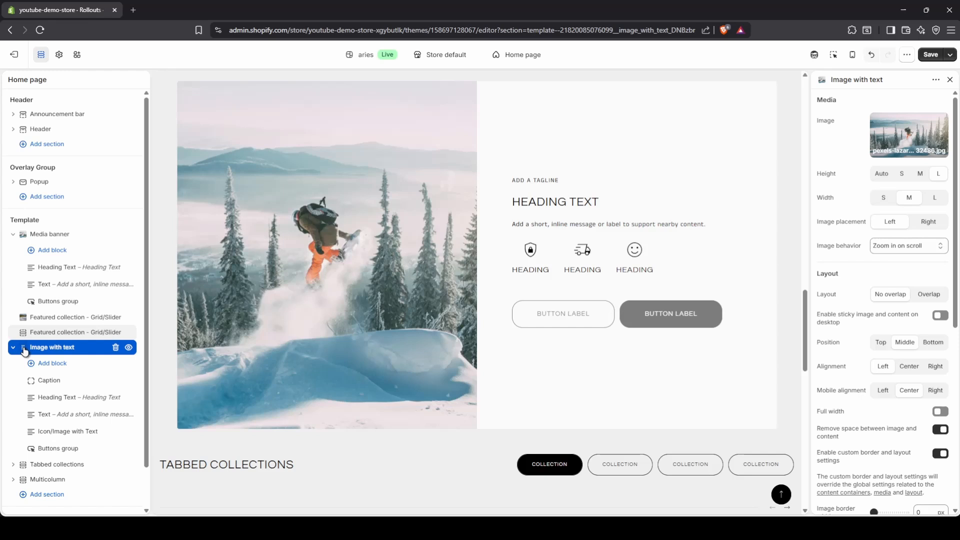
Move the Image with text section above the Media banner and check its placement in the preview.
left_click_drag(24, 350, 23, 230)
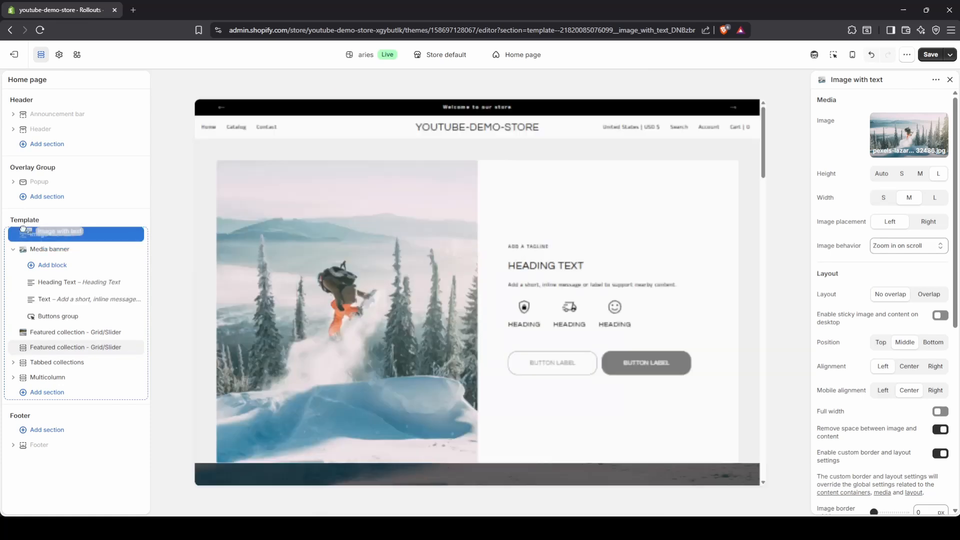
scroll(481, 246, "down", 5)
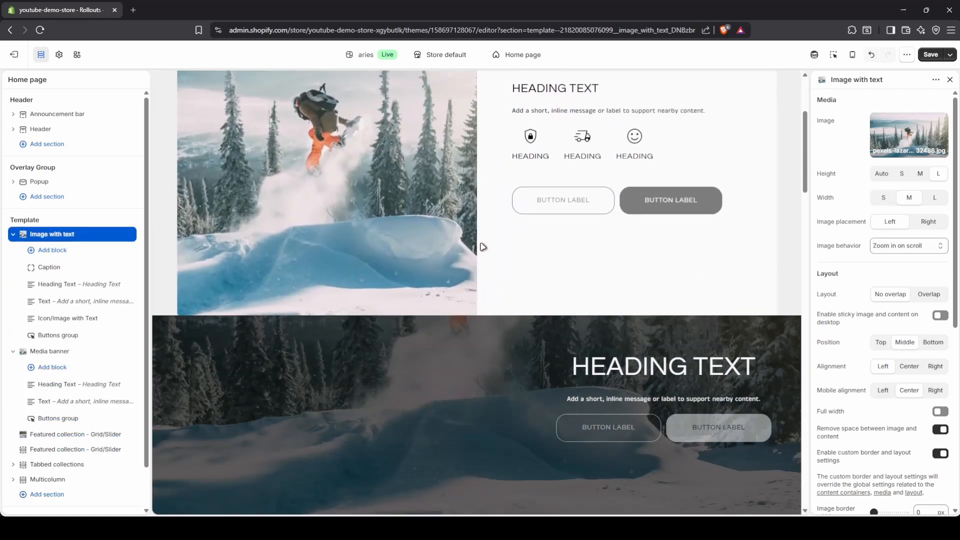
scroll(481, 247, "up", 5)
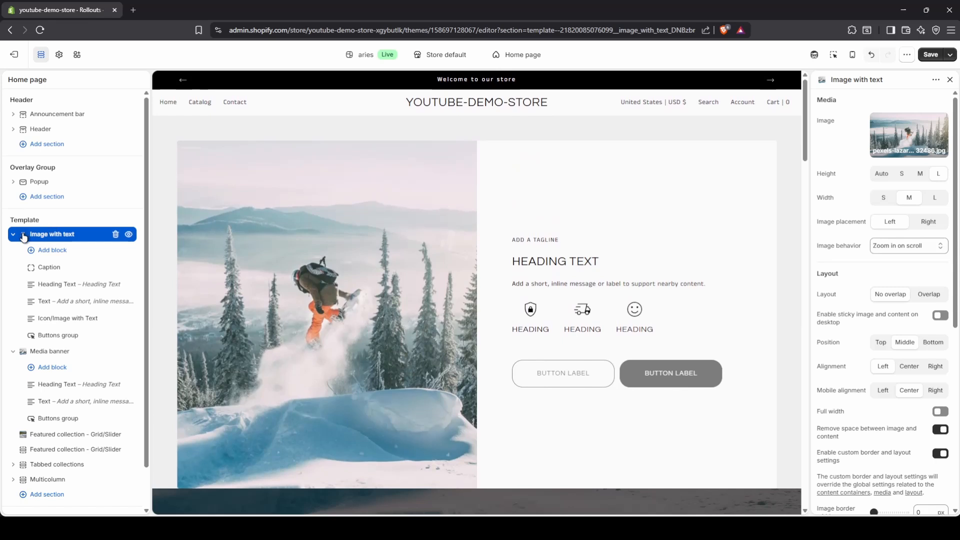
Try to move the Image with text section into the Header group, and return it below the two featured collections.
left_click_drag(23, 238, 30, 128)
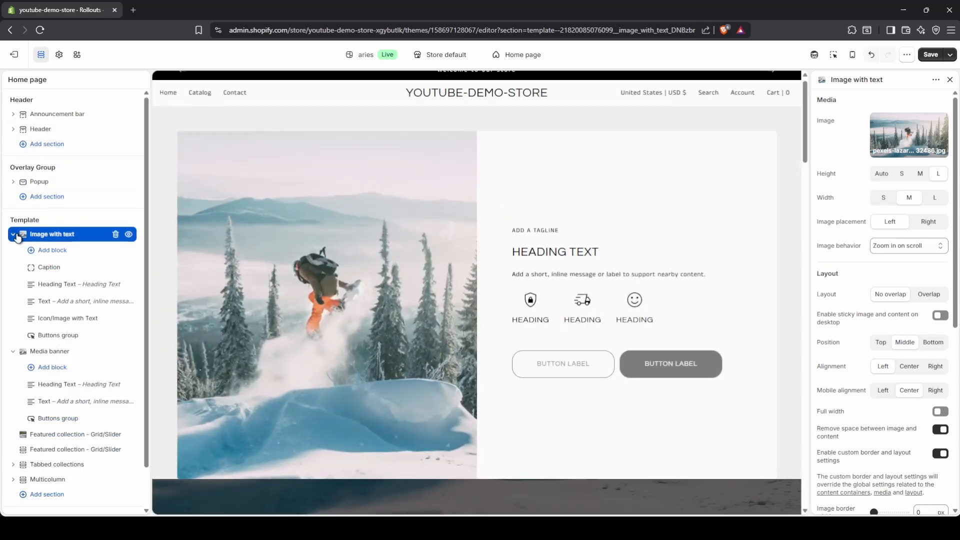
left_click_drag(23, 237, 23, 358)
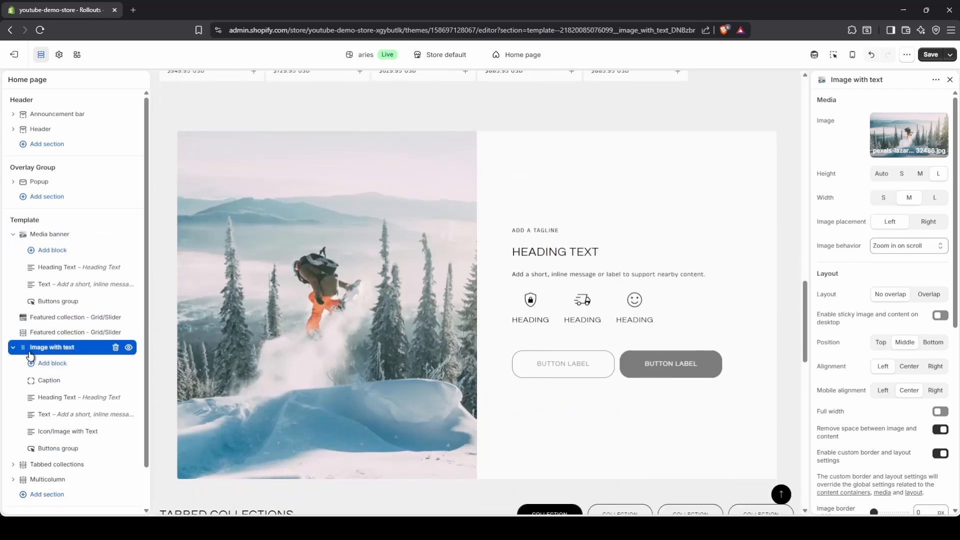
Hide the Image with text section, check the page preview without it, and show the section again.
right_click(62, 351)
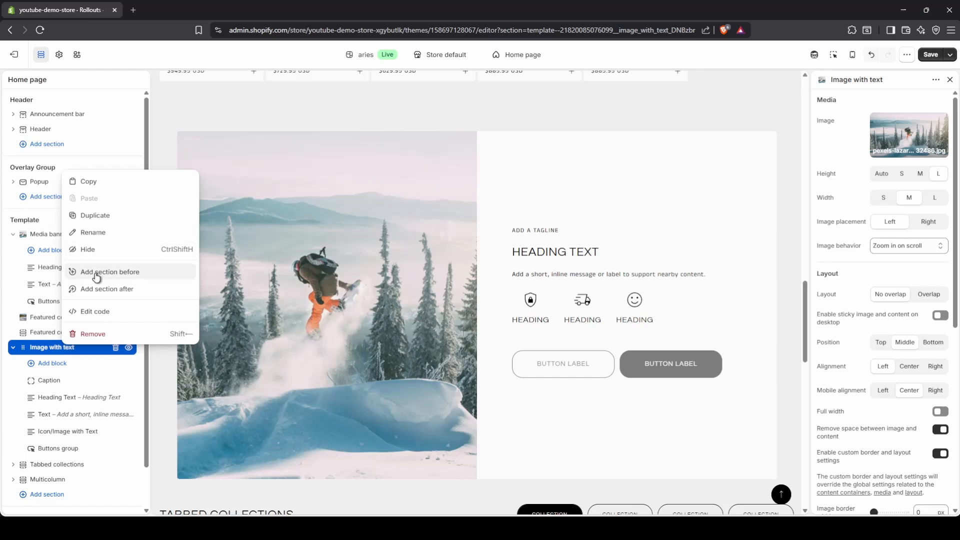
left_click(43, 349)
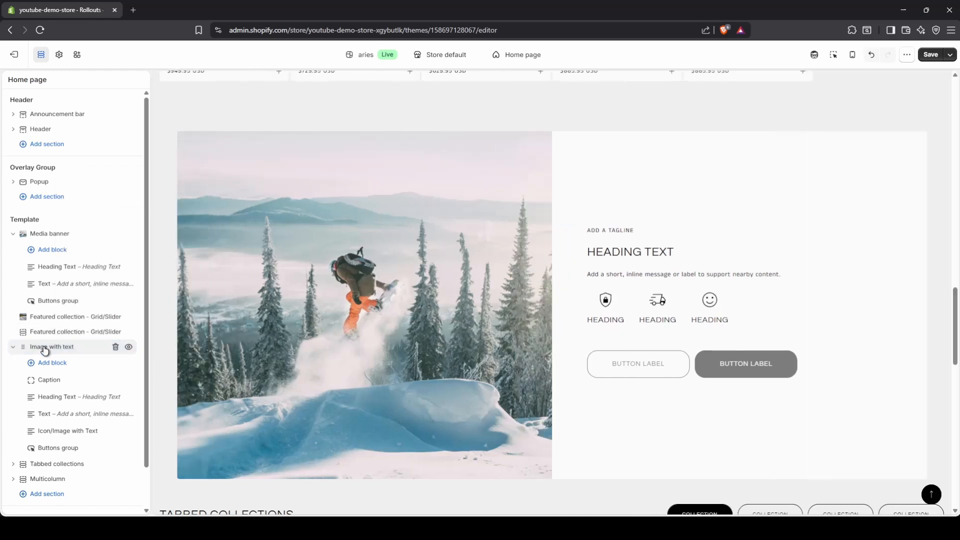
left_click(129, 347)
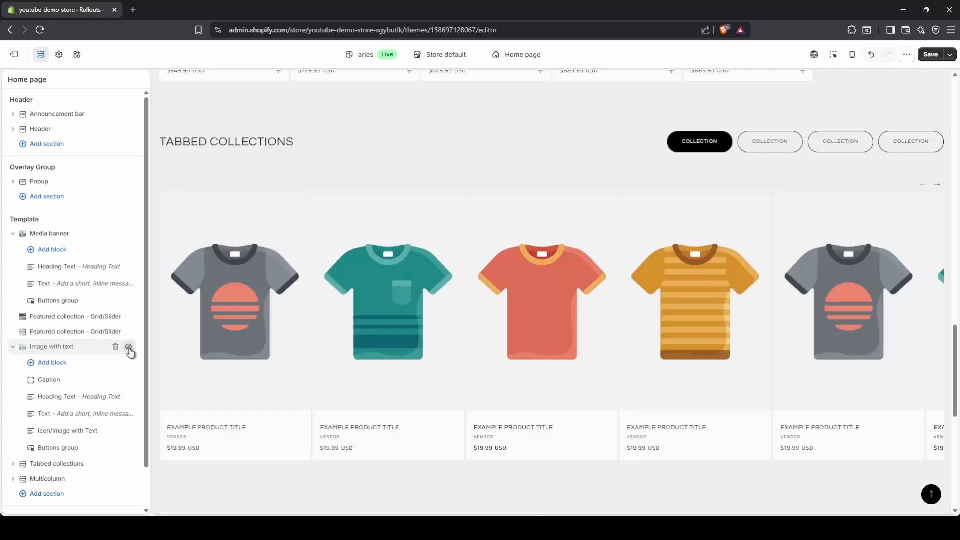
scroll(341, 324, "up", 4)
scroll(340, 323, "down", 5)
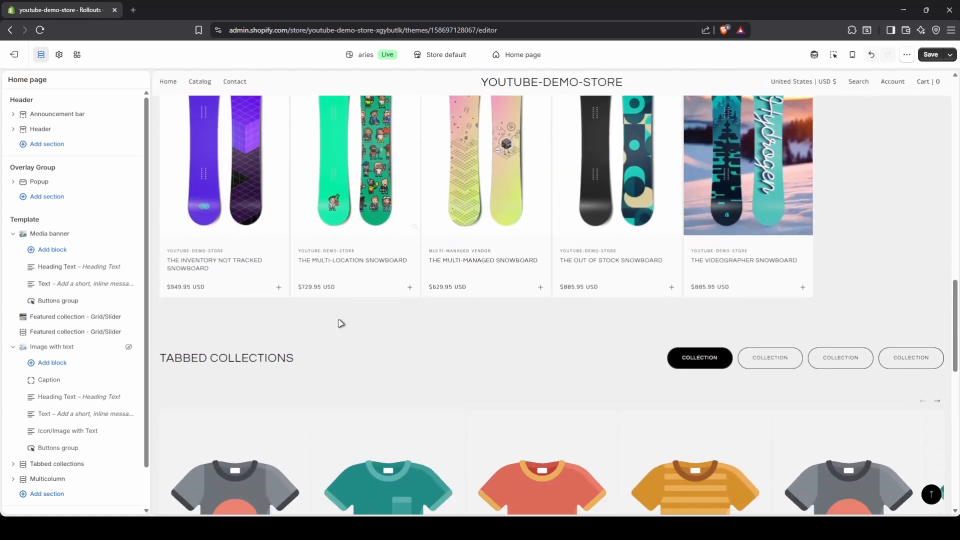
scroll(340, 324, "up", 5)
scroll(343, 323, "up", 2)
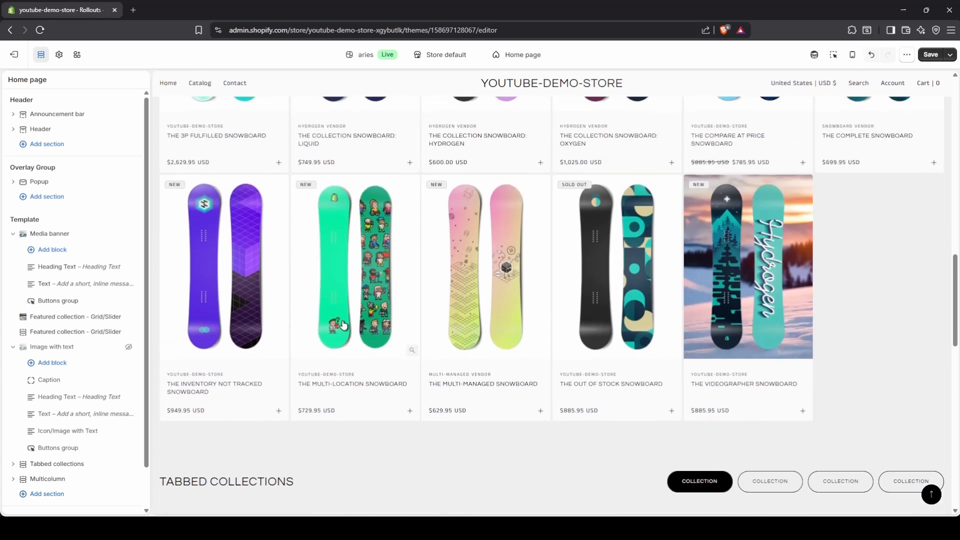
scroll(342, 323, "down", 4)
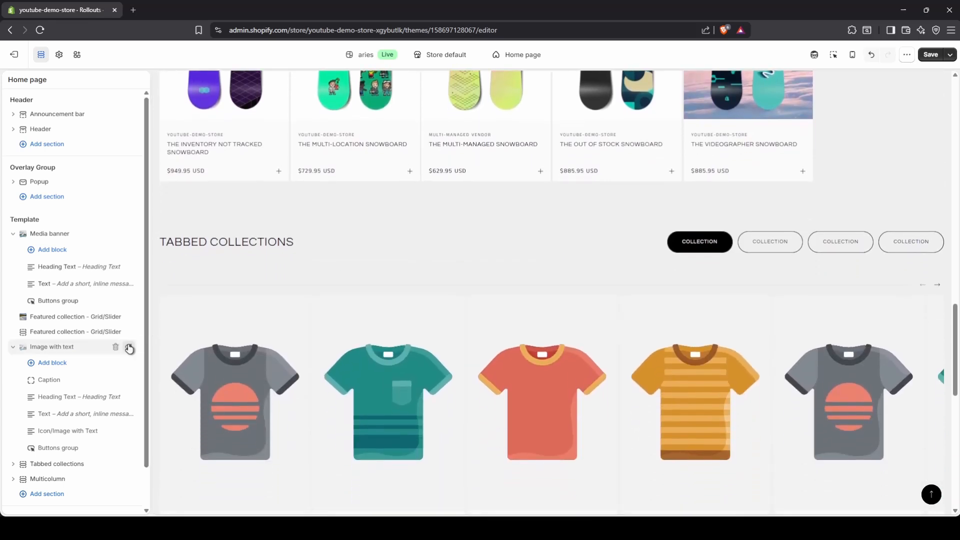
left_click(128, 346)
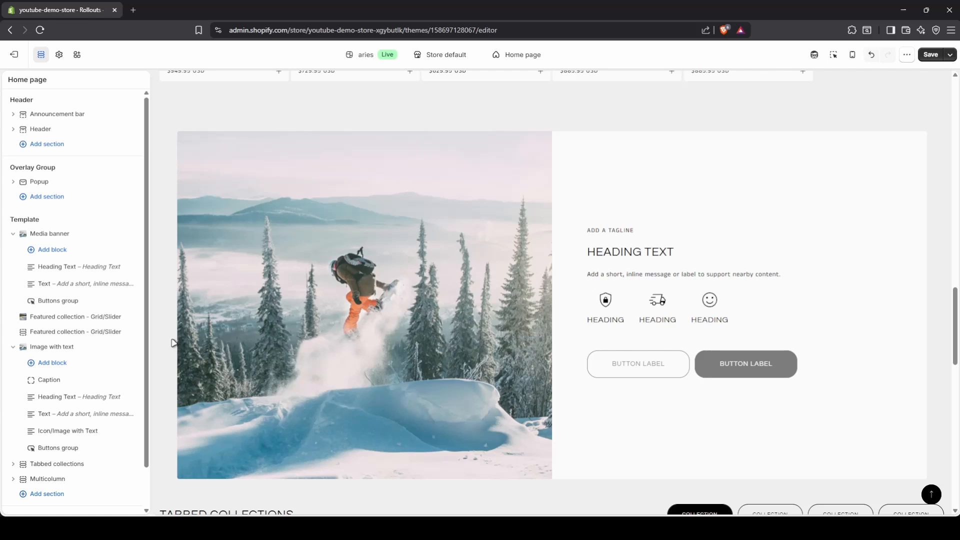
Collapse the Image with text section and browse the section types that can be inserted directly below it.
left_click_drag(65, 343, 72, 343)
left_click(13, 347)
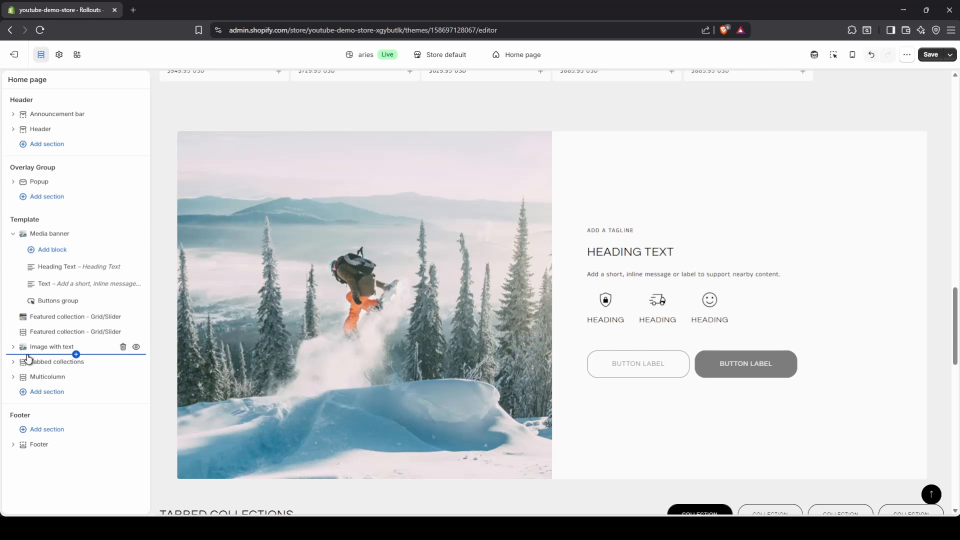
left_click(76, 354)
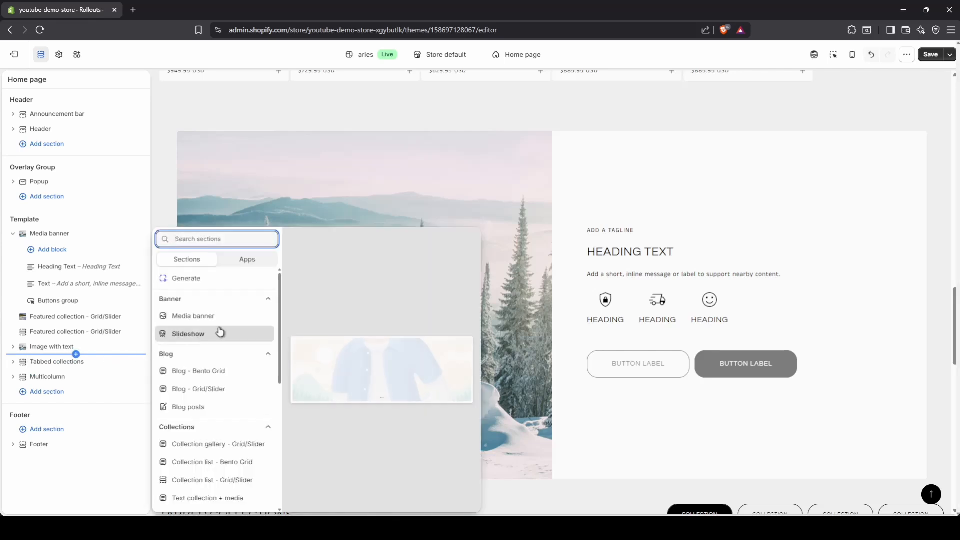
scroll(220, 331, "down", 3)
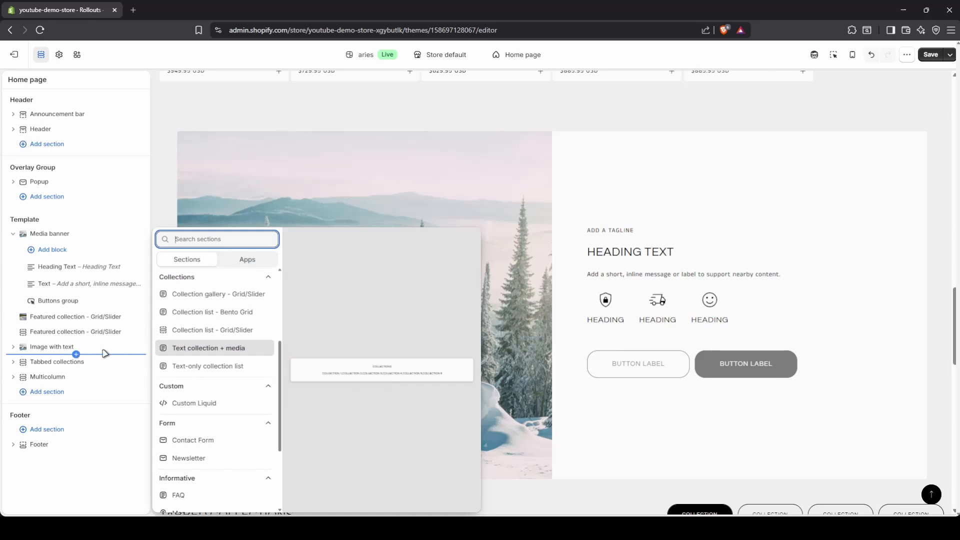
left_click(62, 417)
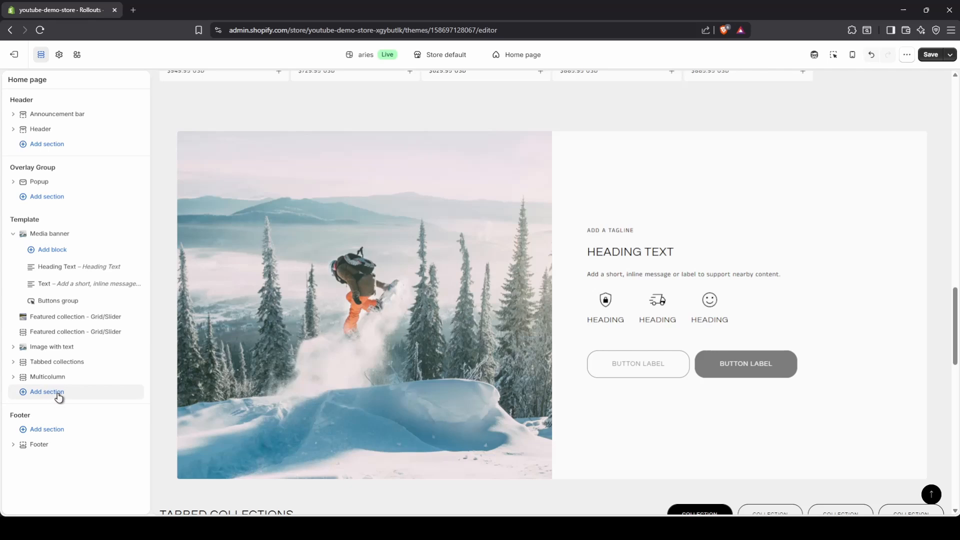
Browse the theme sections and app sections that can be added at the end of the template.
left_click(58, 395)
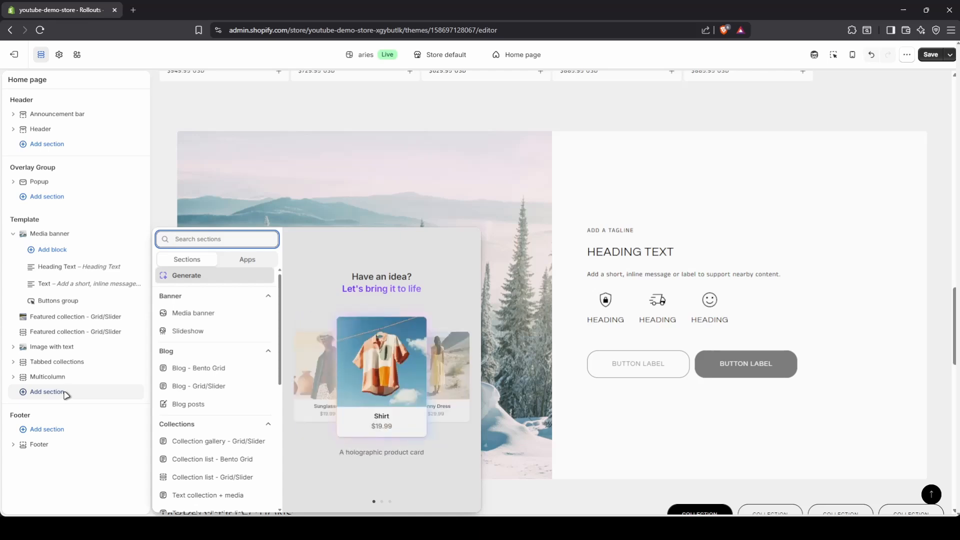
scroll(219, 375, "down", 4)
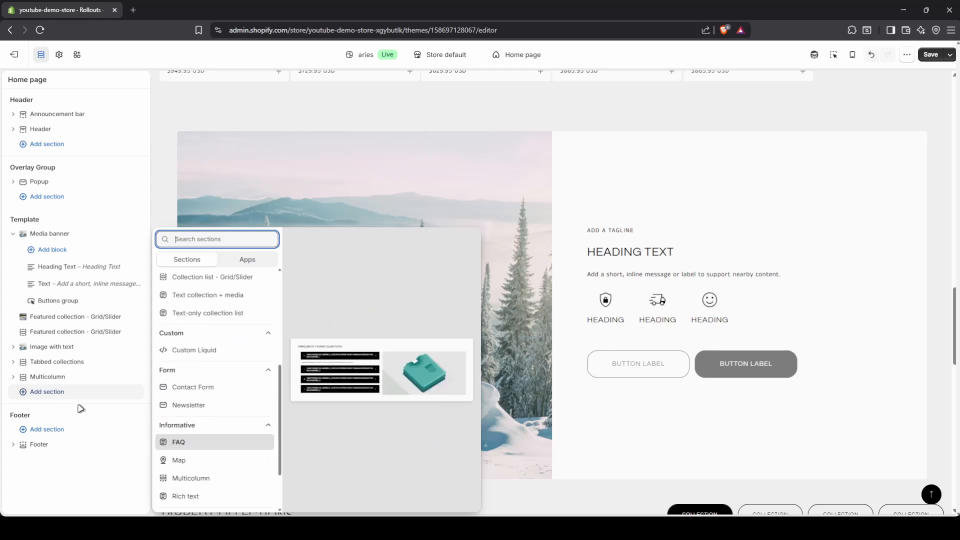
scroll(184, 276, "up", 1)
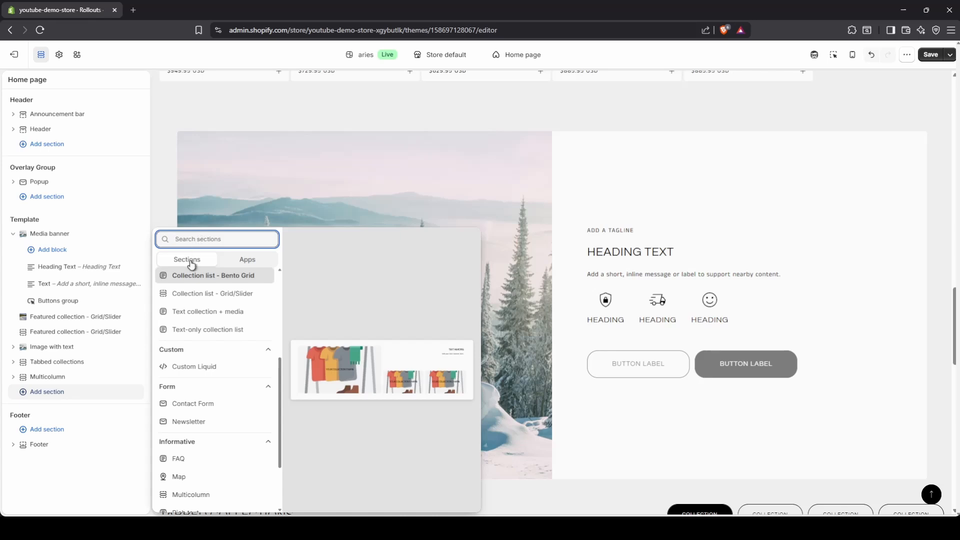
scroll(204, 335, "up", 4)
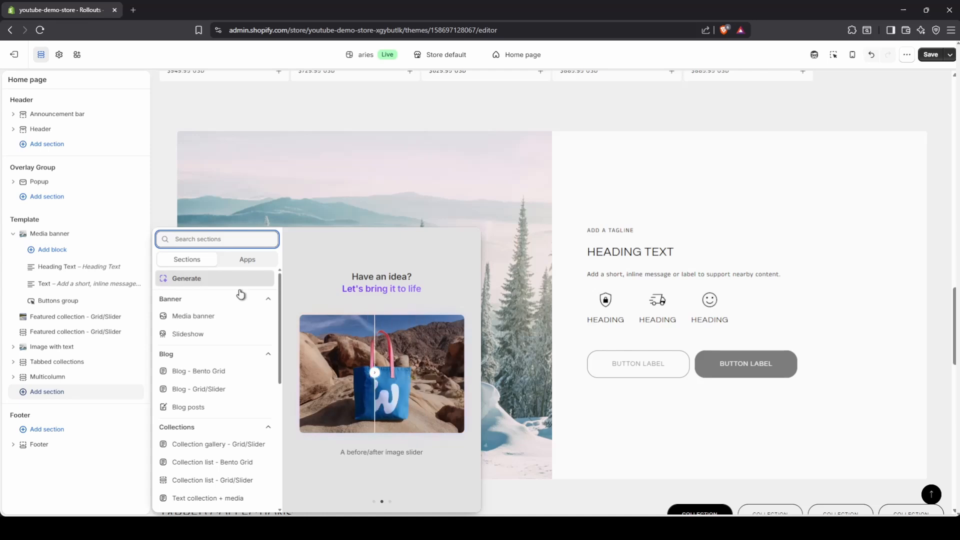
scroll(231, 308, "down", 2)
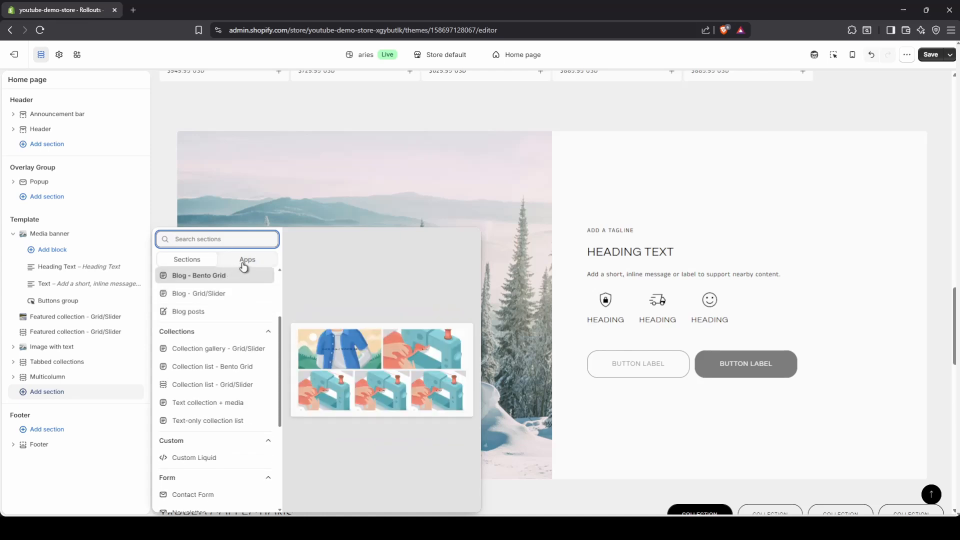
left_click(250, 261)
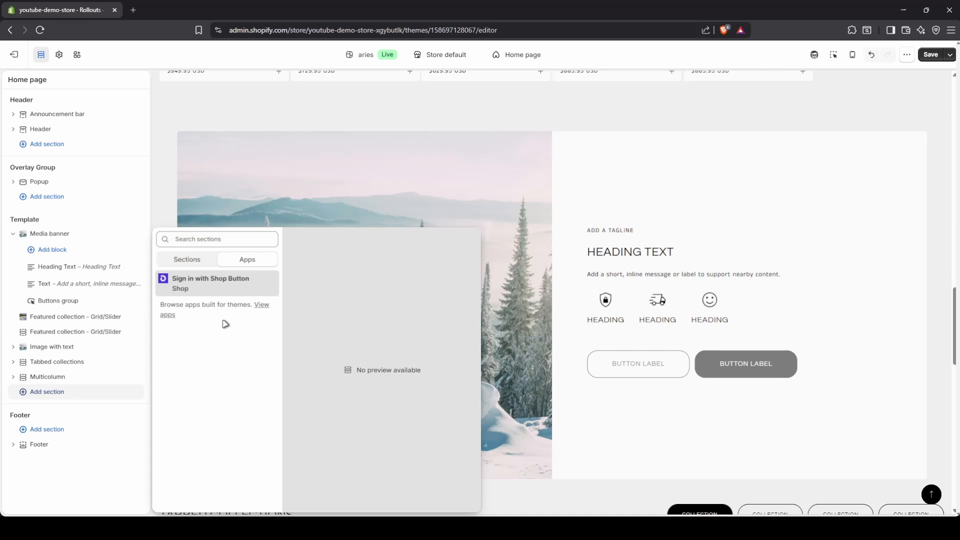
left_click(198, 263)
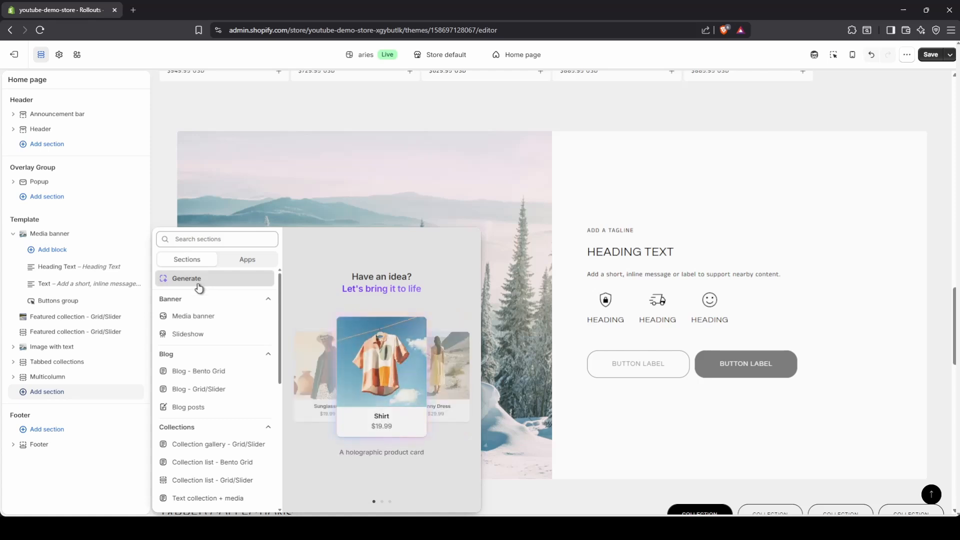
left_click(106, 412)
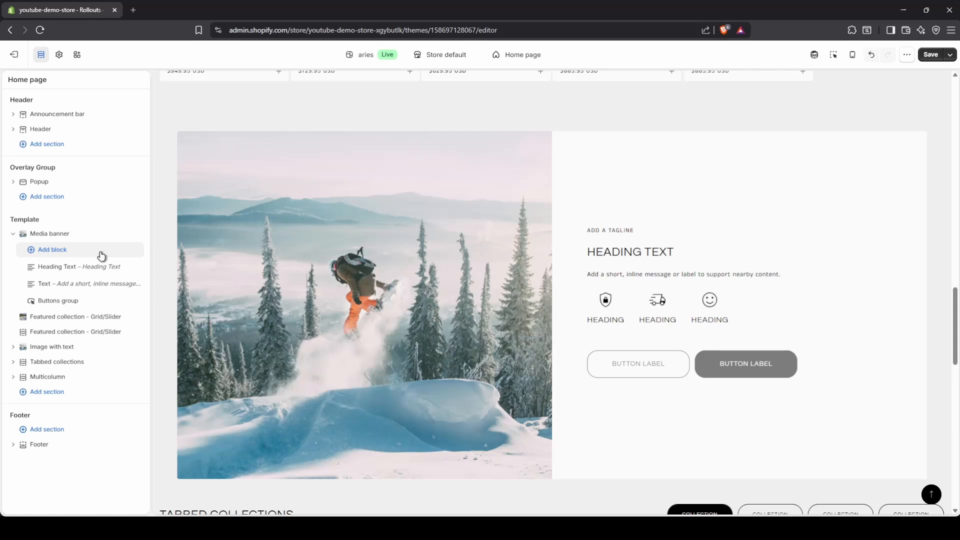
Expand the Image with text section and add a Heading Text block directly below its Buttons group.
left_click(15, 346)
scroll(55, 347, "down", 1)
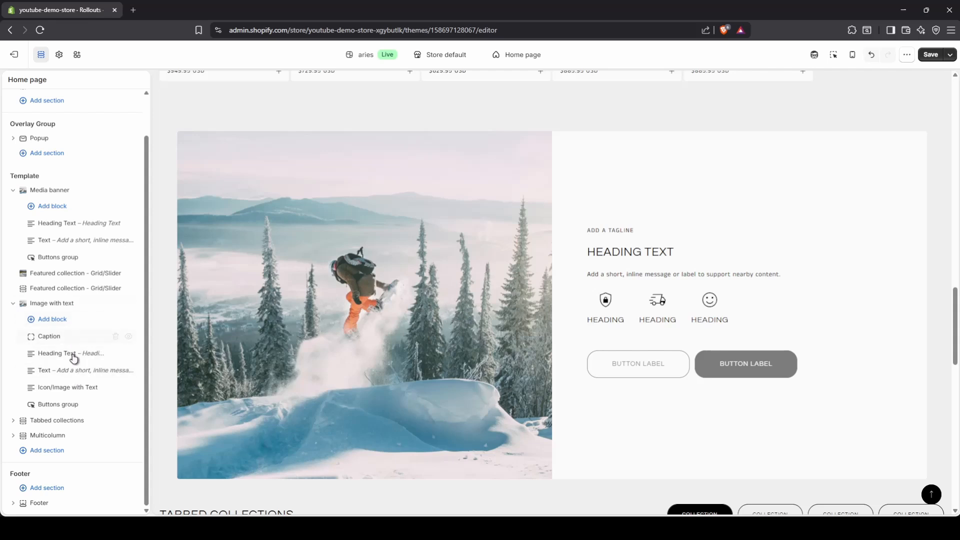
left_click_drag(74, 358, 79, 418)
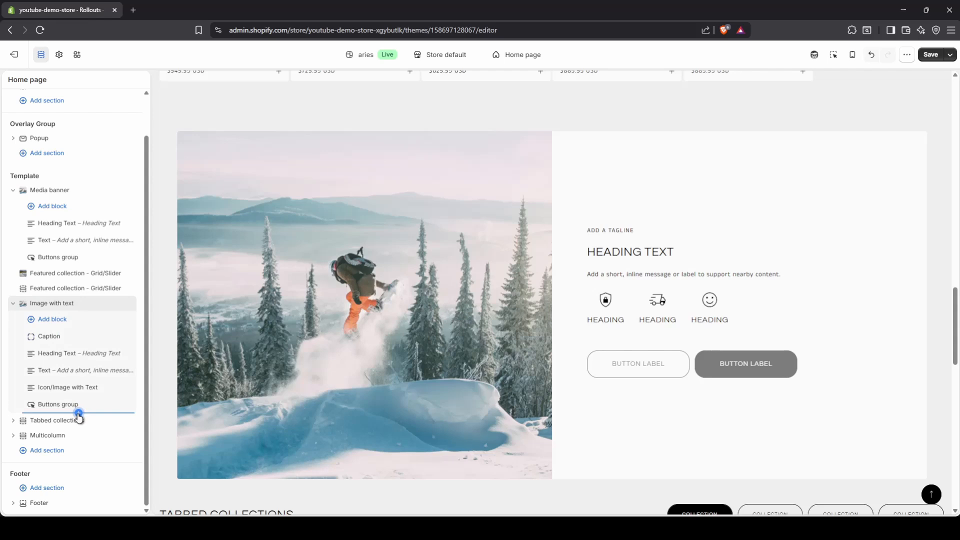
left_click_drag(79, 417, 79, 418)
left_click(79, 412)
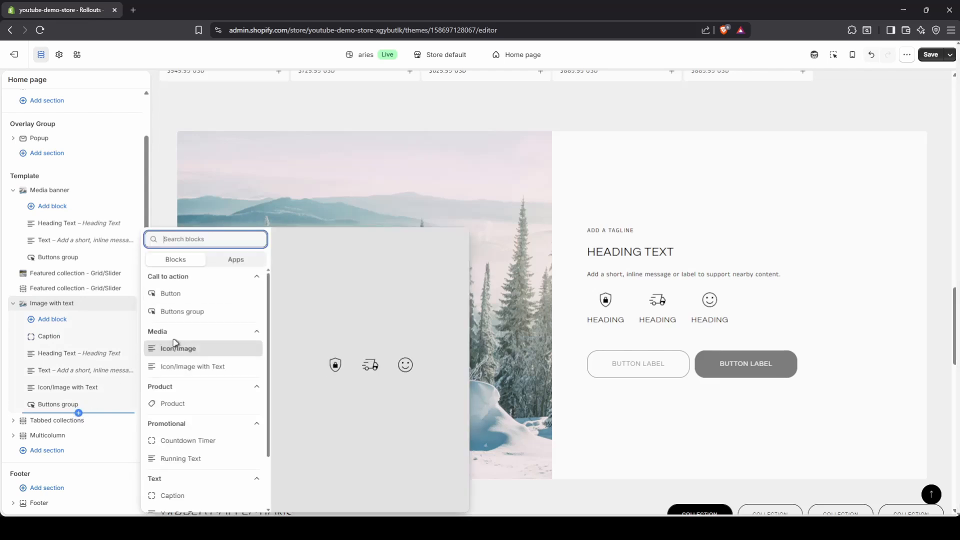
scroll(182, 349, "down", 2)
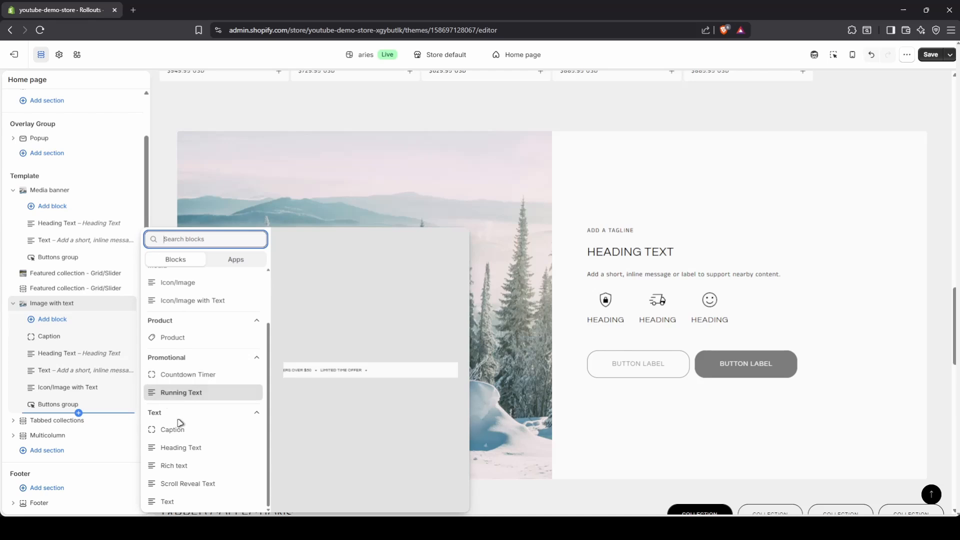
left_click(197, 452)
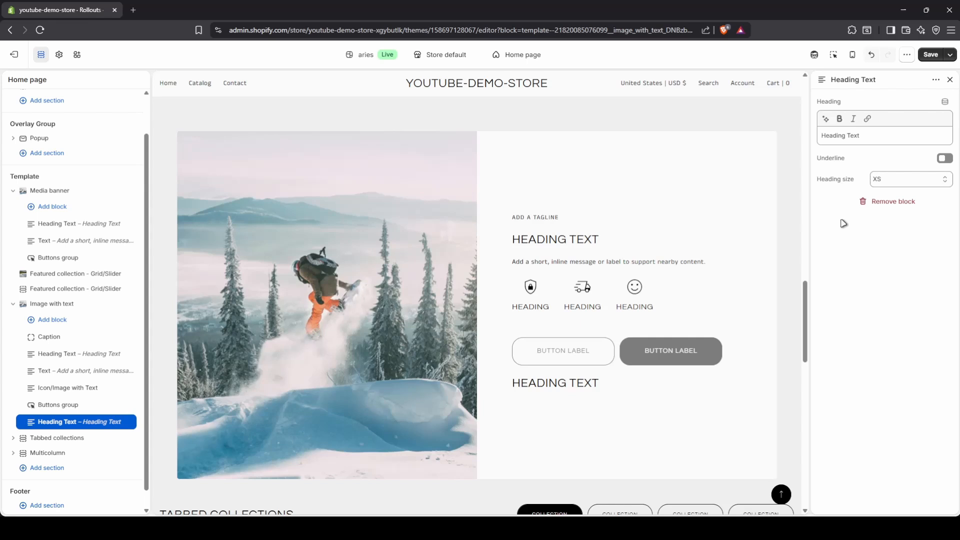
Change the new heading block's text to "Heading Text text".
left_click(873, 139)
type("t")
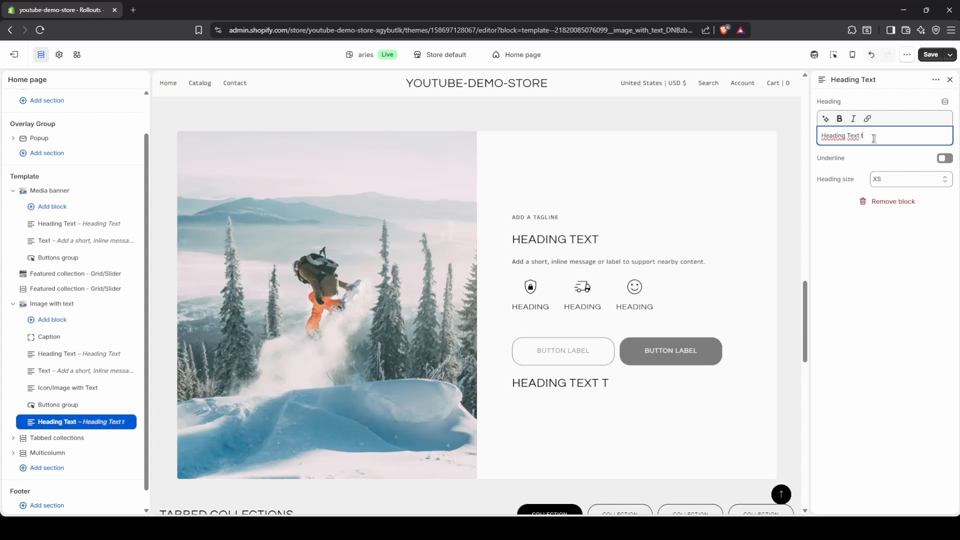
type("ext")
Add a Product block below the new heading and assign The 3p Fulfilled Snowboard to it.
left_click(78, 430)
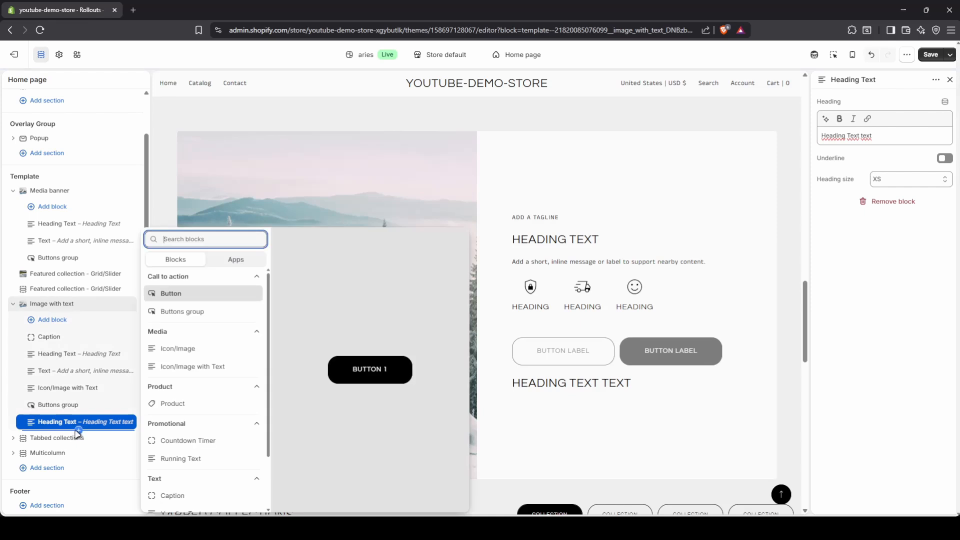
scroll(192, 350, "down", 1)
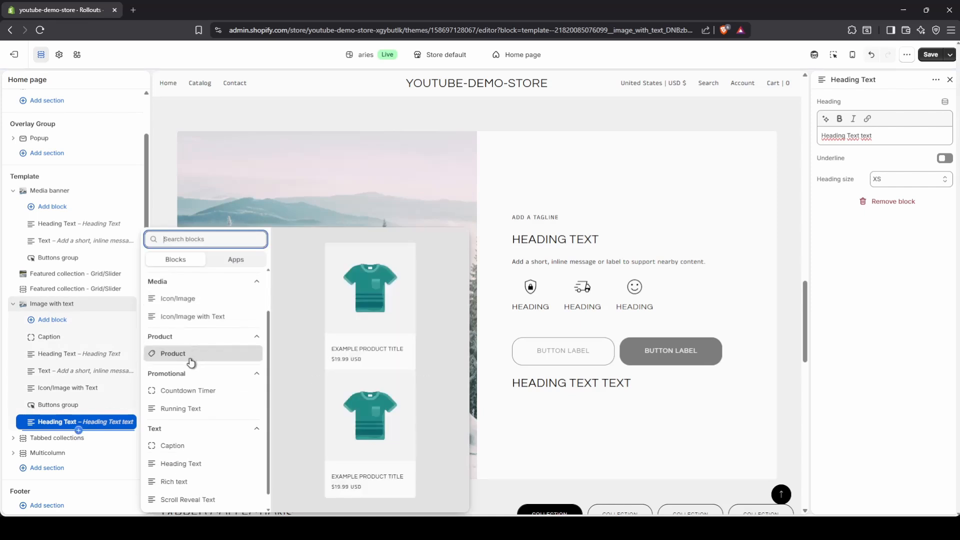
left_click(191, 358)
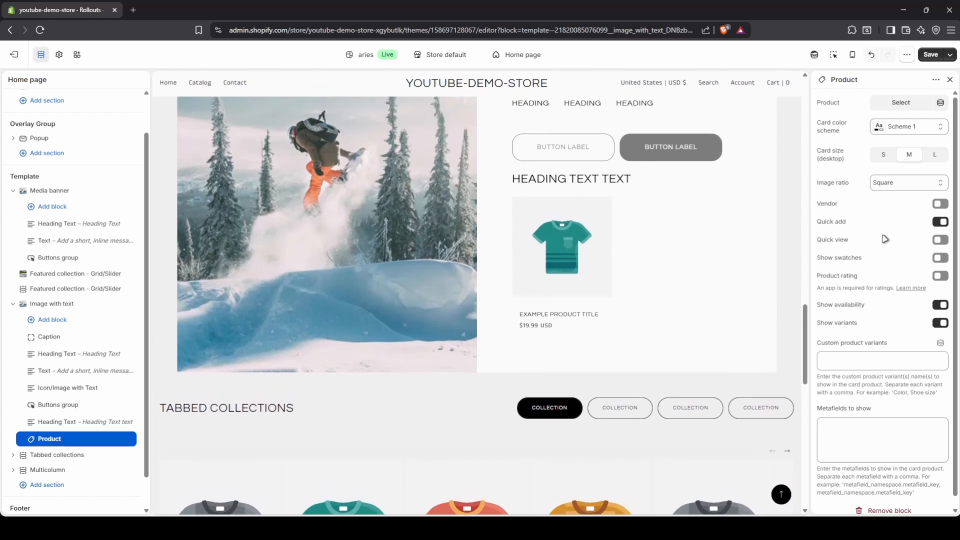
left_click(922, 105)
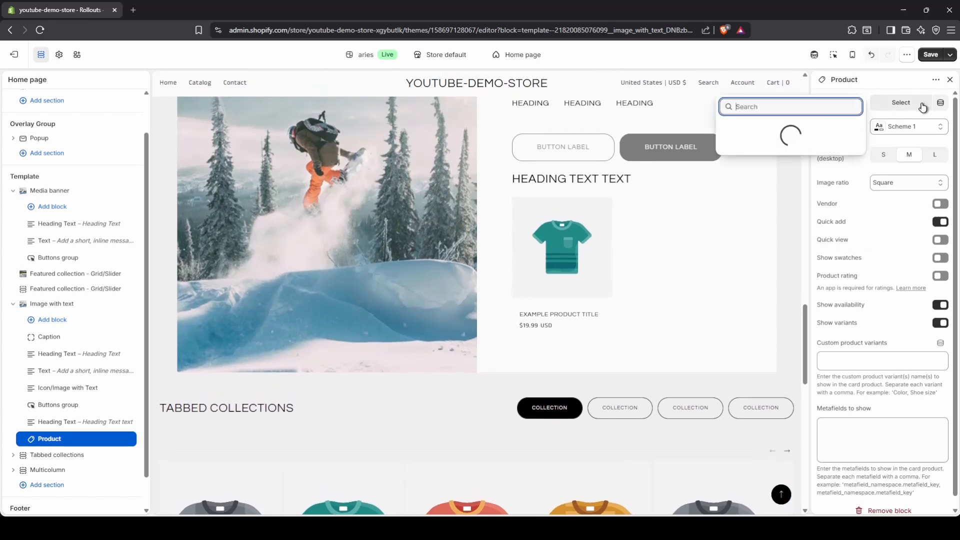
left_click(729, 178)
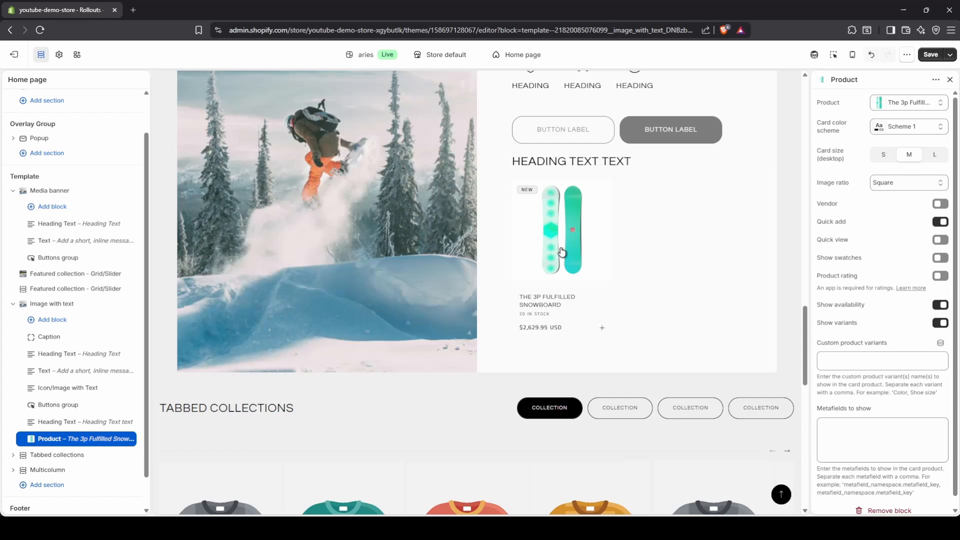
Add a Button block below the Product block and label it "Shop now".
left_click(78, 447)
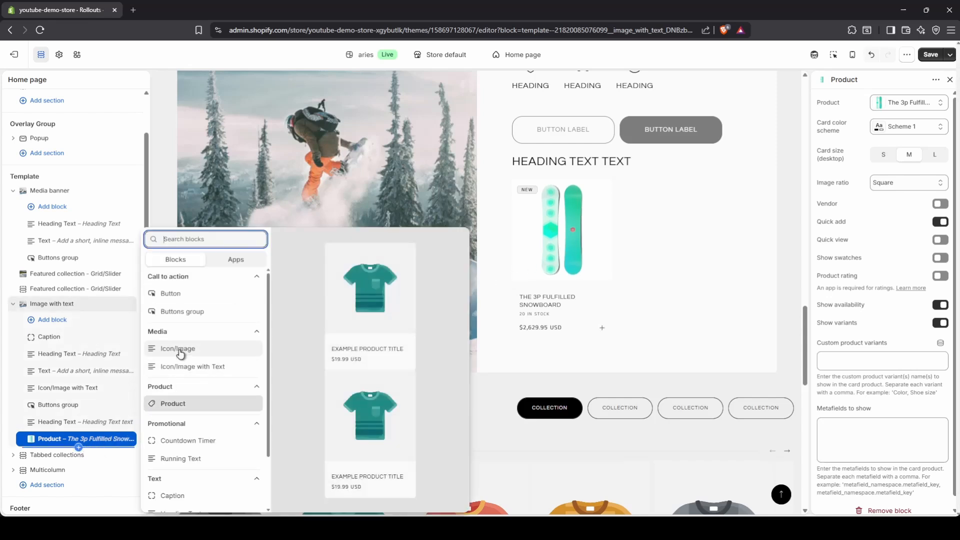
left_click(184, 294)
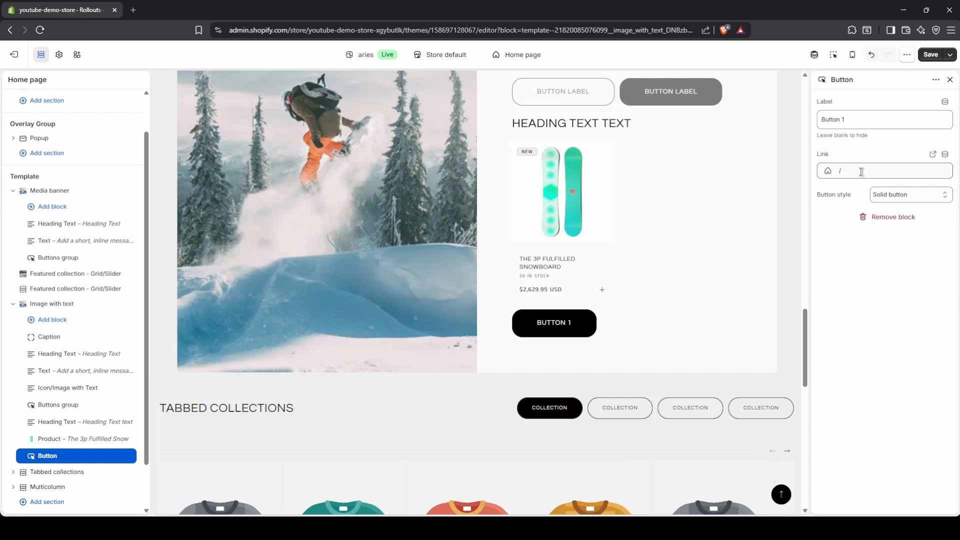
triple_click(862, 124)
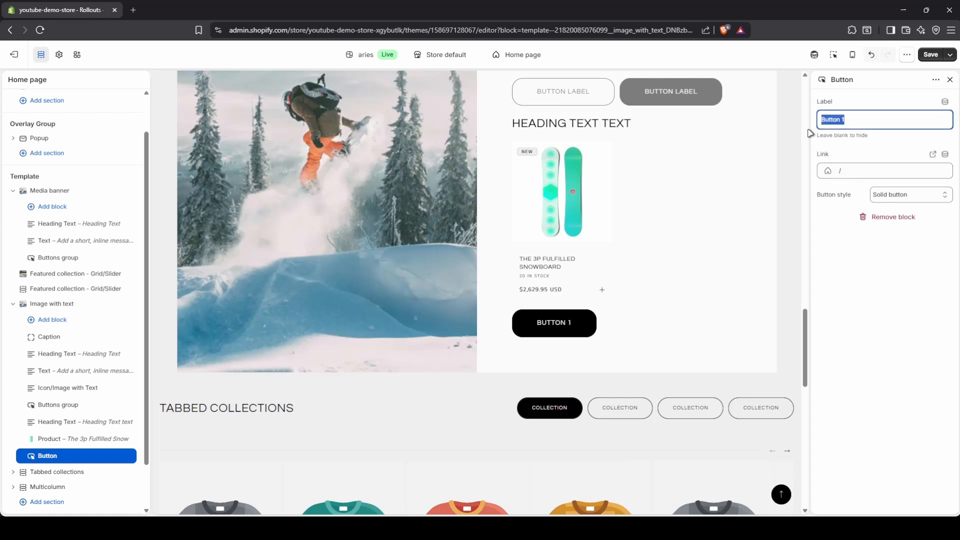
type("Shop now")
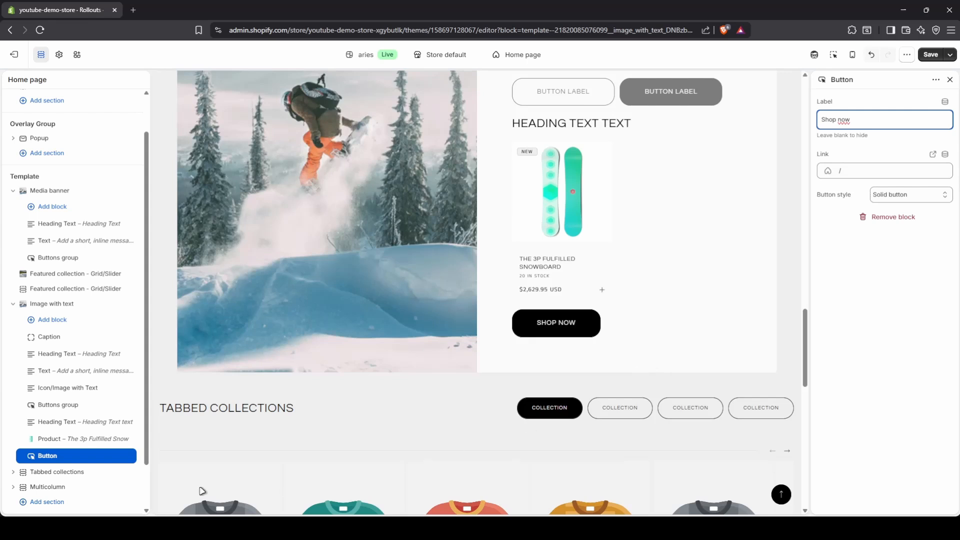
Browse the block types that can be inserted below the Buttons group in Image with text, and review the actions available for that block.
left_click_drag(55, 421, 80, 414)
left_click(79, 413)
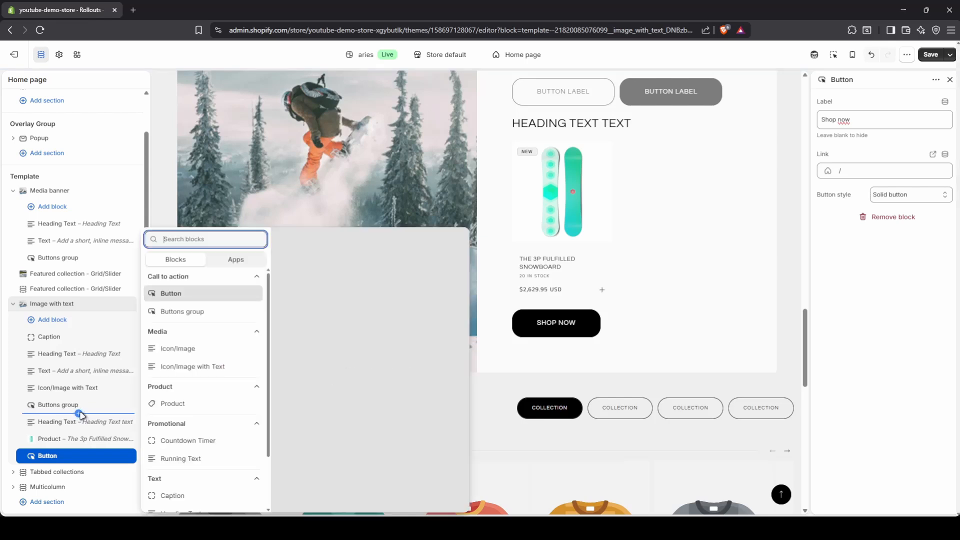
scroll(221, 352, "down", 2)
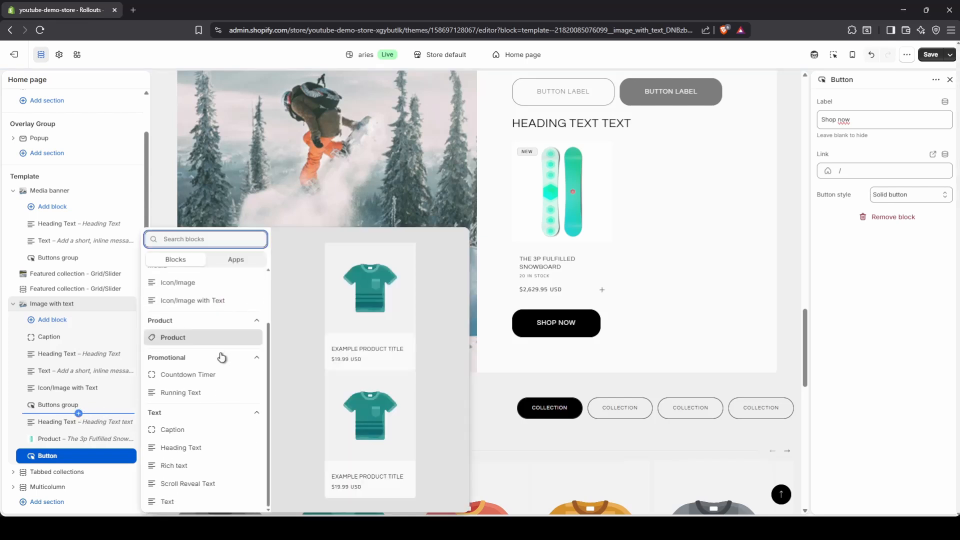
scroll(220, 355, "up", 2)
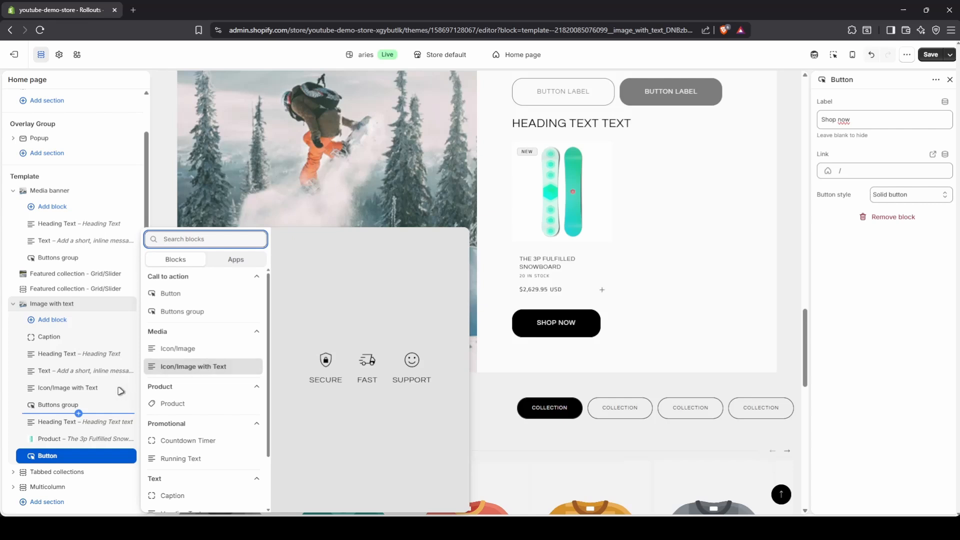
left_click(8, 409)
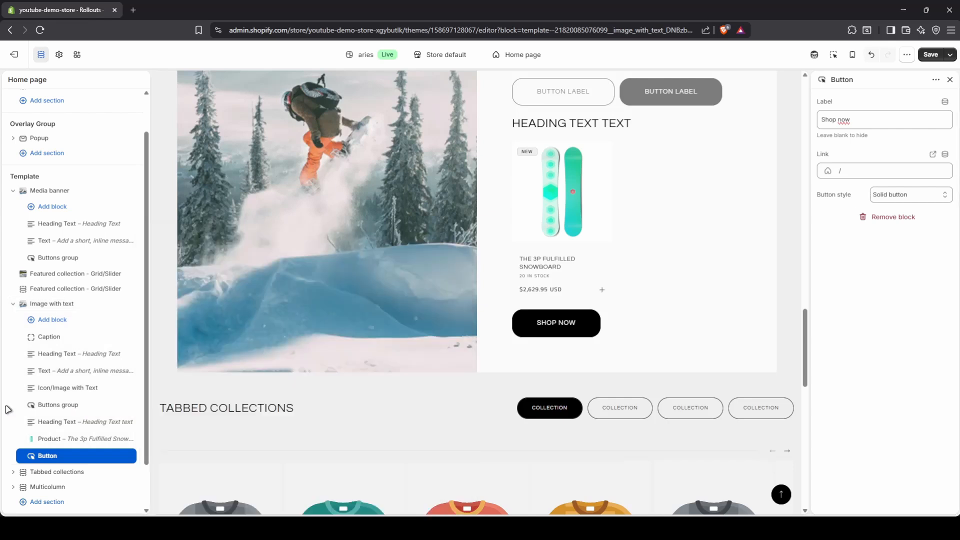
right_click(47, 407)
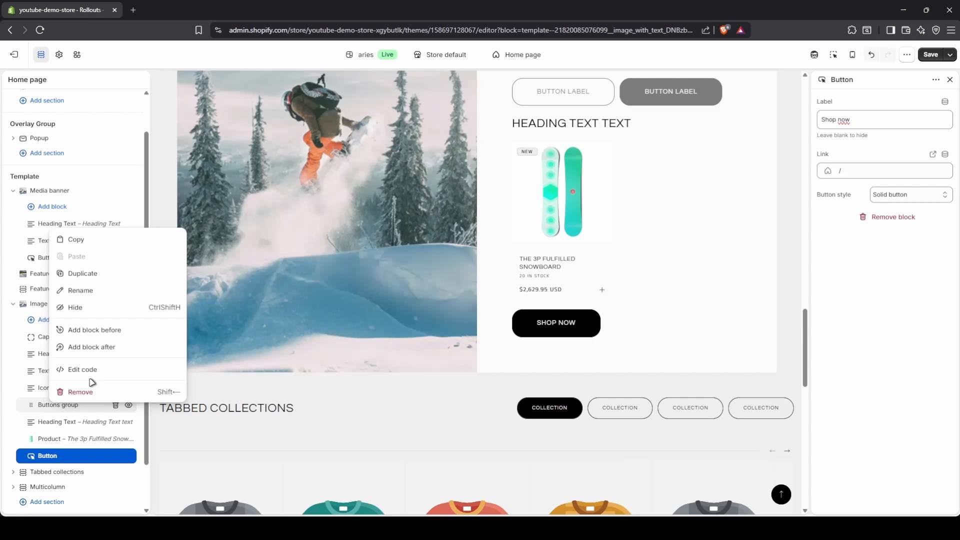
left_click(9, 397)
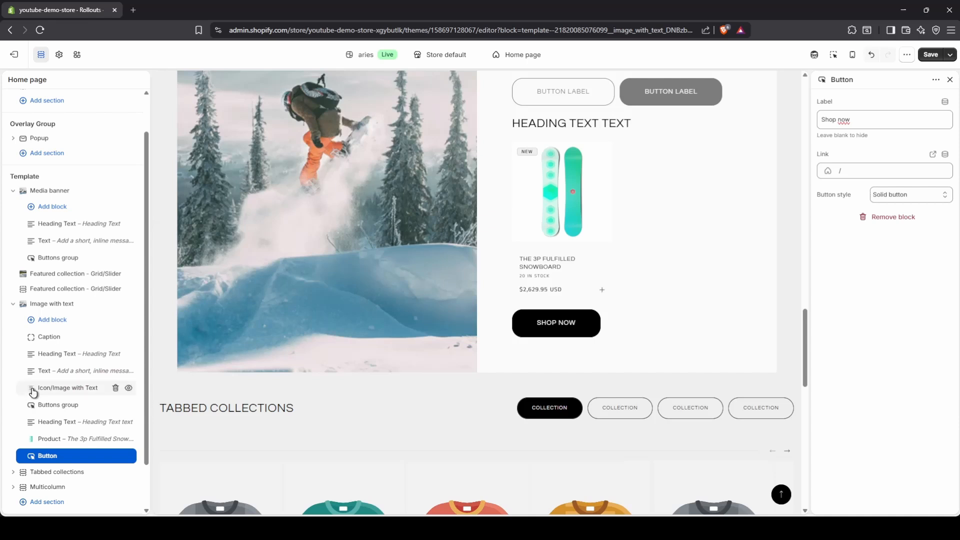
Collapse the Media banner and Image with text sections in the template's section list.
scroll(306, 364, "up", 4)
scroll(314, 362, "up", 20)
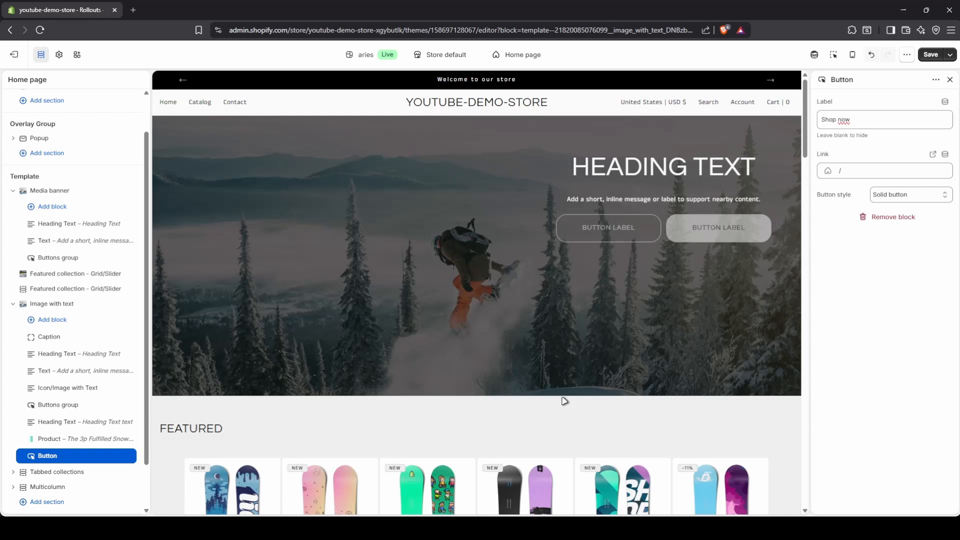
left_click(12, 191)
left_click(13, 252)
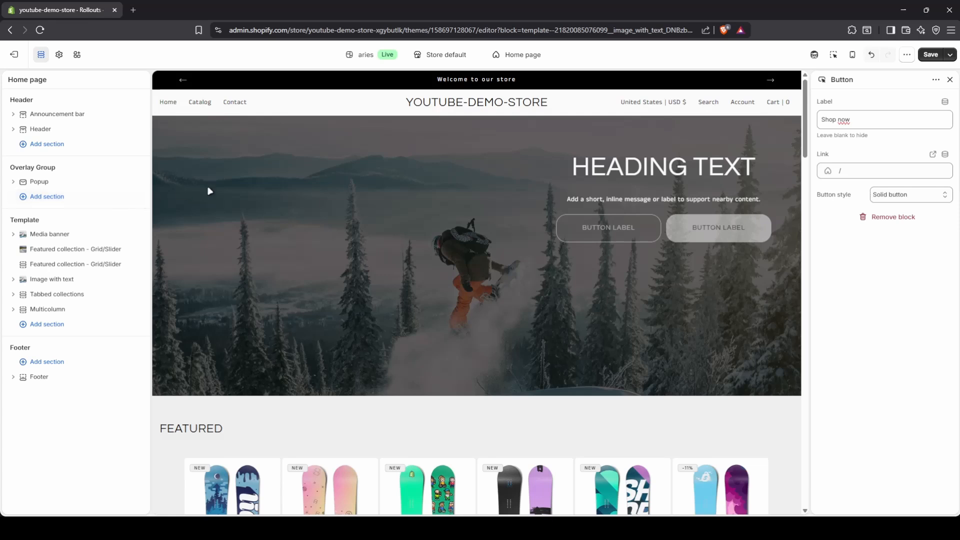
Open the theme's additional actions, such as code editing, default content and documentation.
left_click(905, 55)
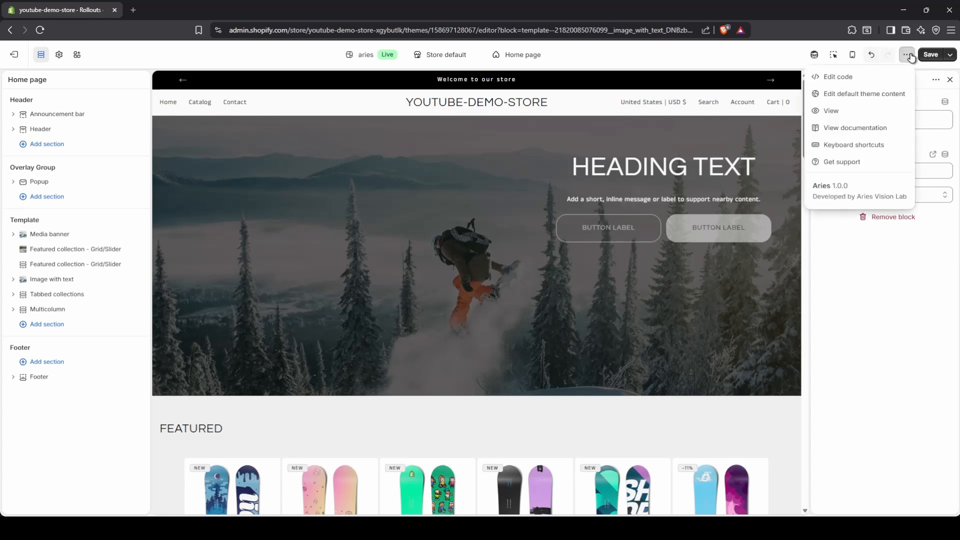